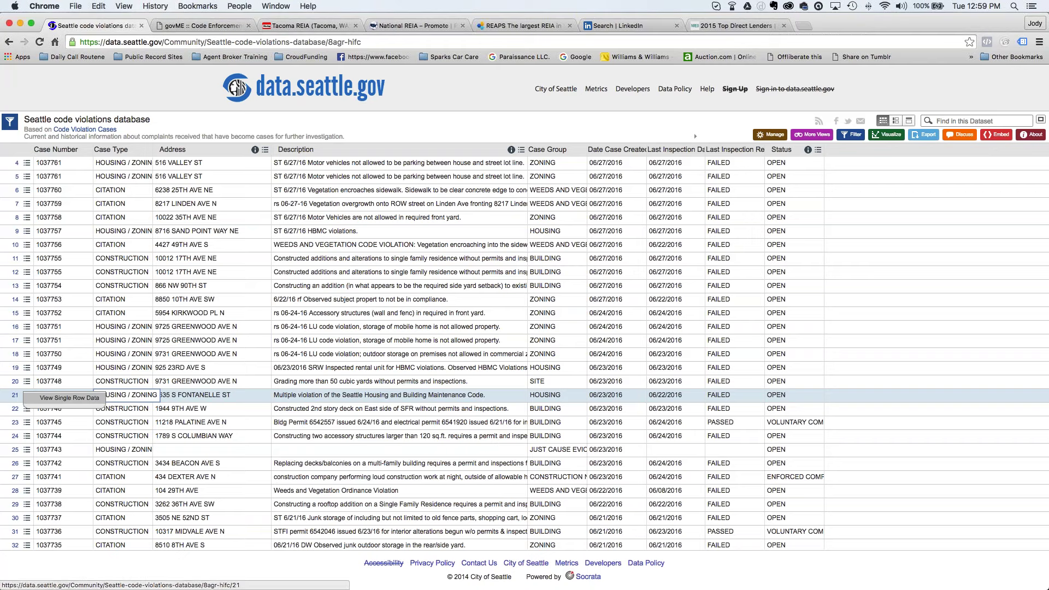
Open the details of row 22 in the Seattle code violations database and look through the surrounding violation records.
click(253, 396)
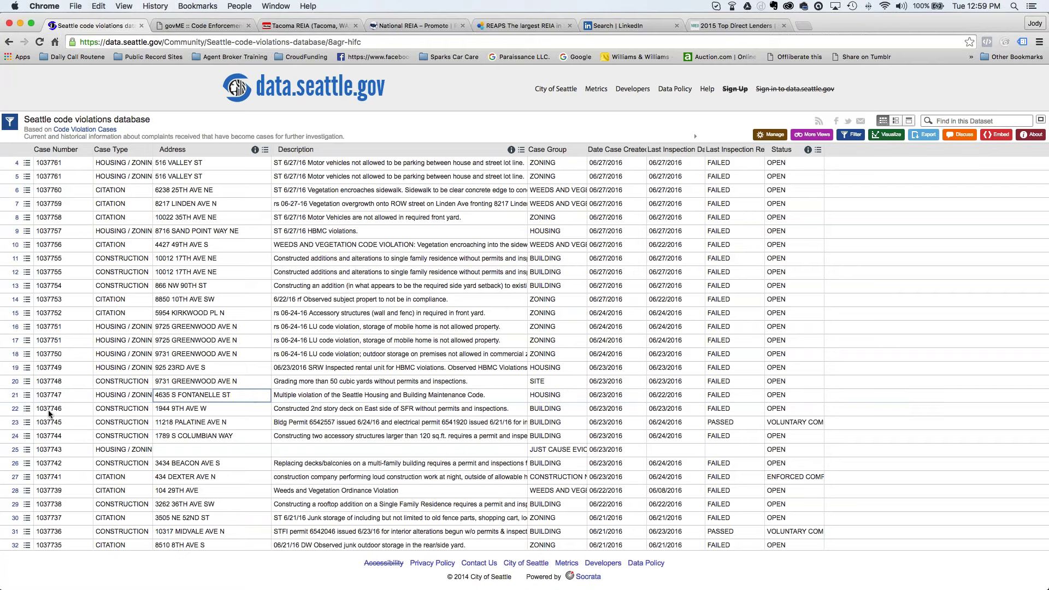
click(15, 409)
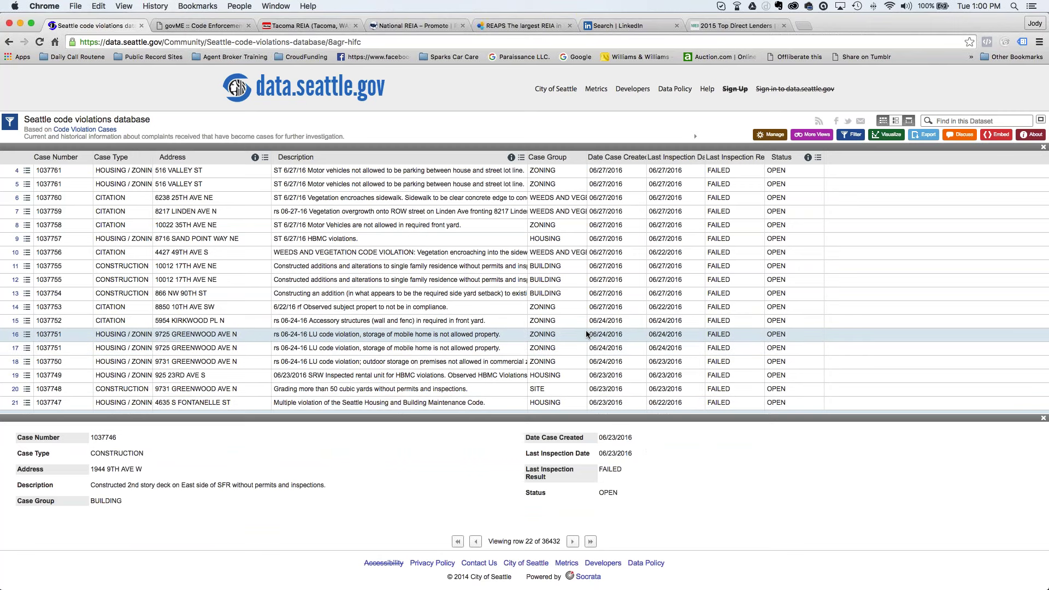
scroll(585, 333, down, 2)
scroll(583, 335, down, 3)
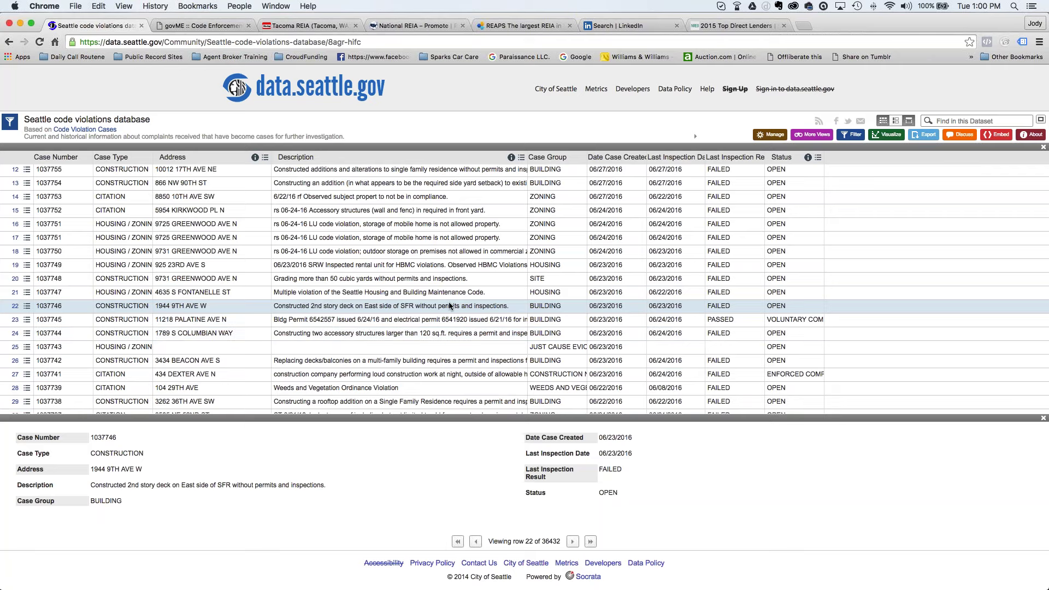
scroll(449, 306, up, 3)
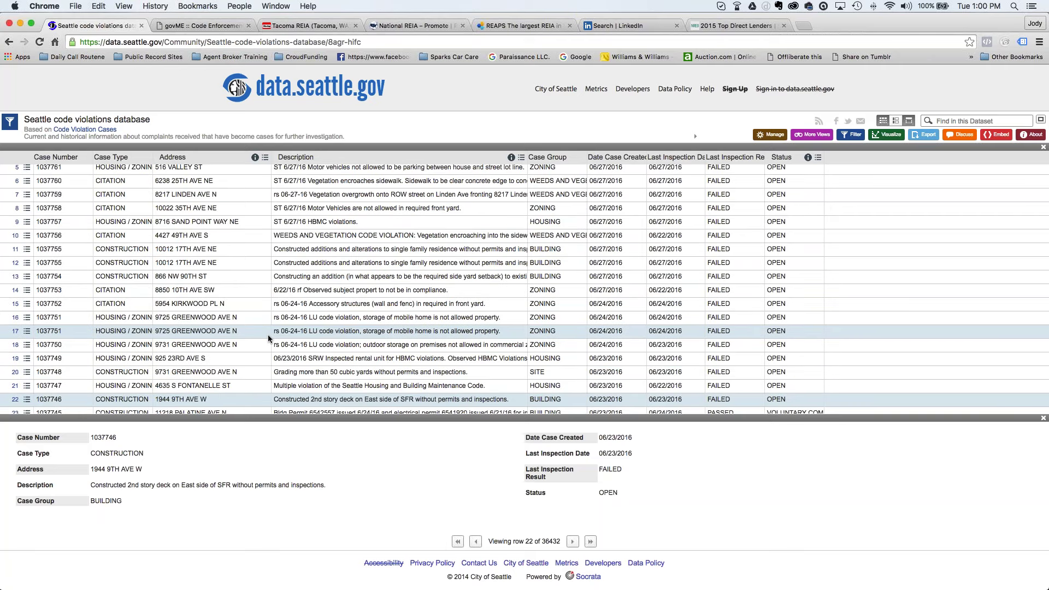
scroll(269, 338, down, 1)
scroll(269, 338, down, 1)
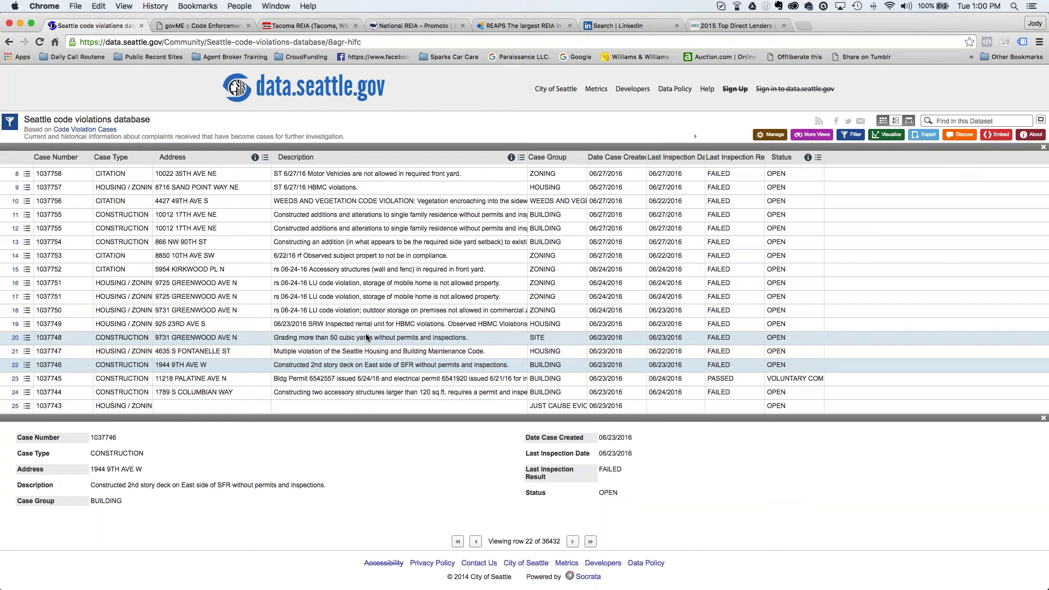
scroll(366, 337, up, 4)
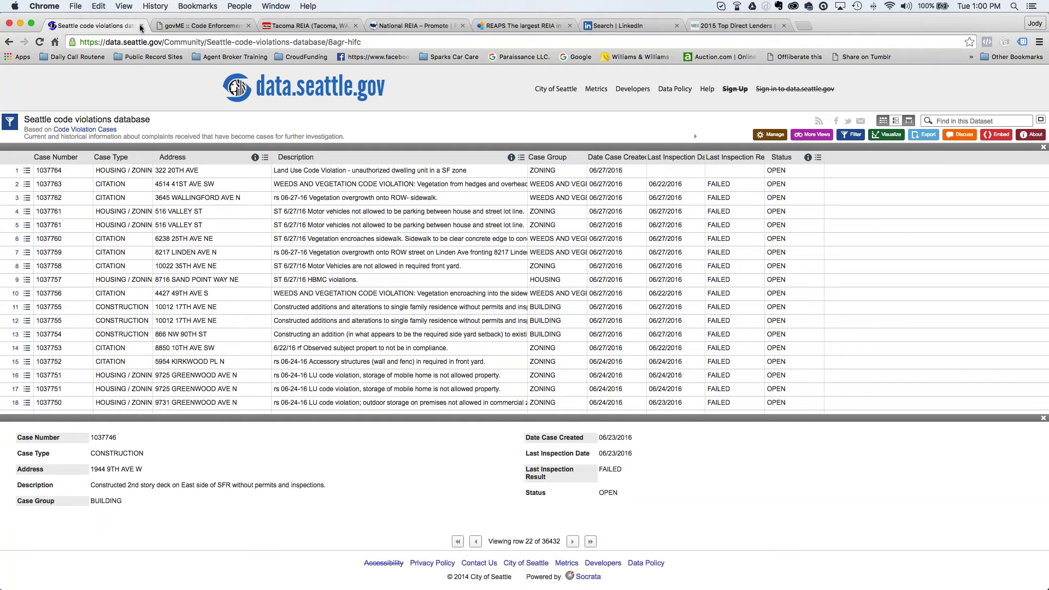
Switch to Tacoma's govME code enforcement page and search open notifications with the violation type Derelict.
click(191, 26)
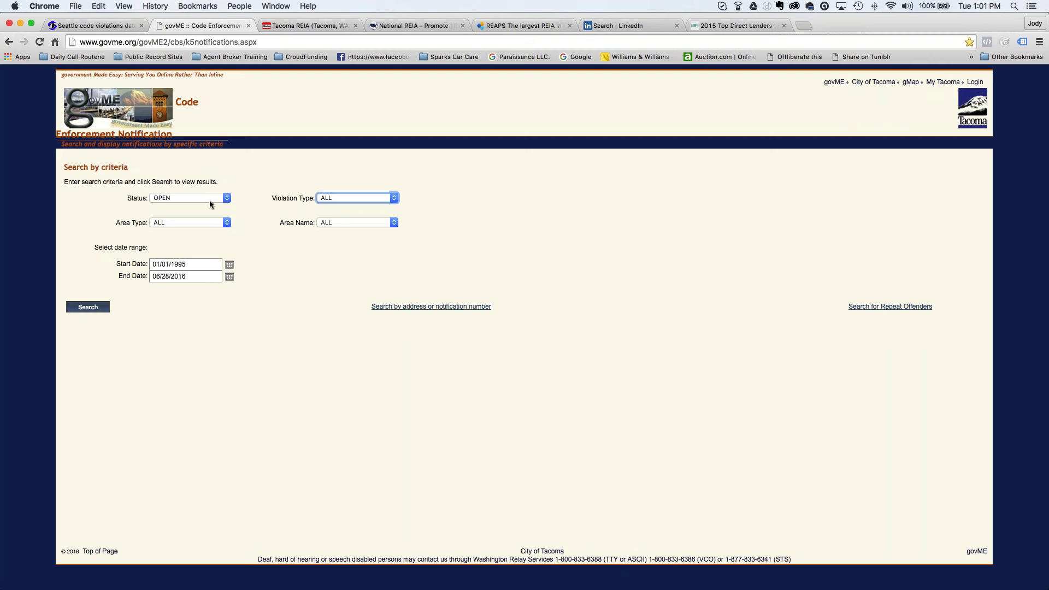
click(390, 201)
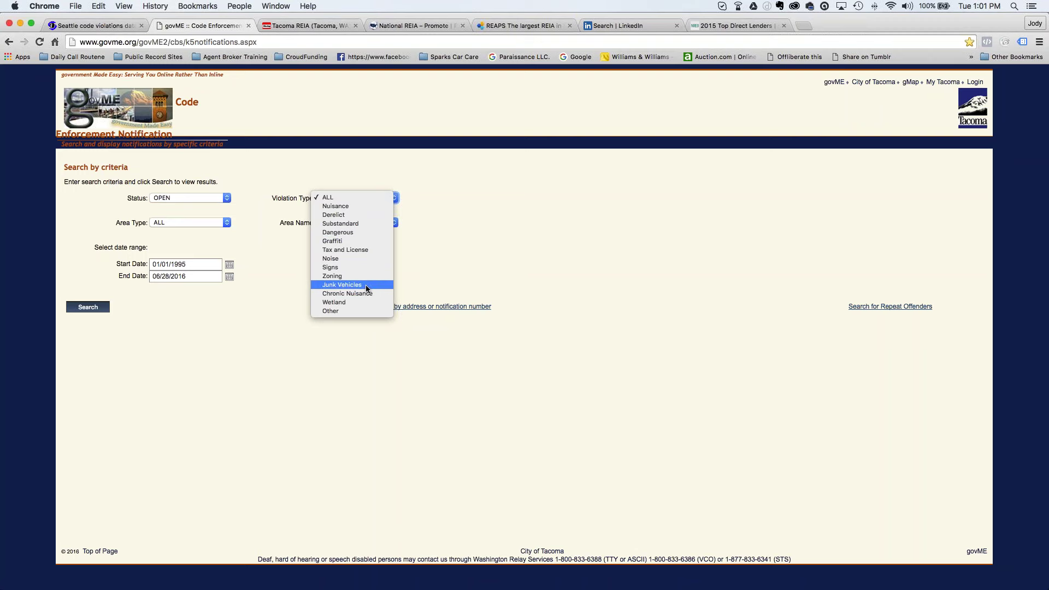
click(376, 216)
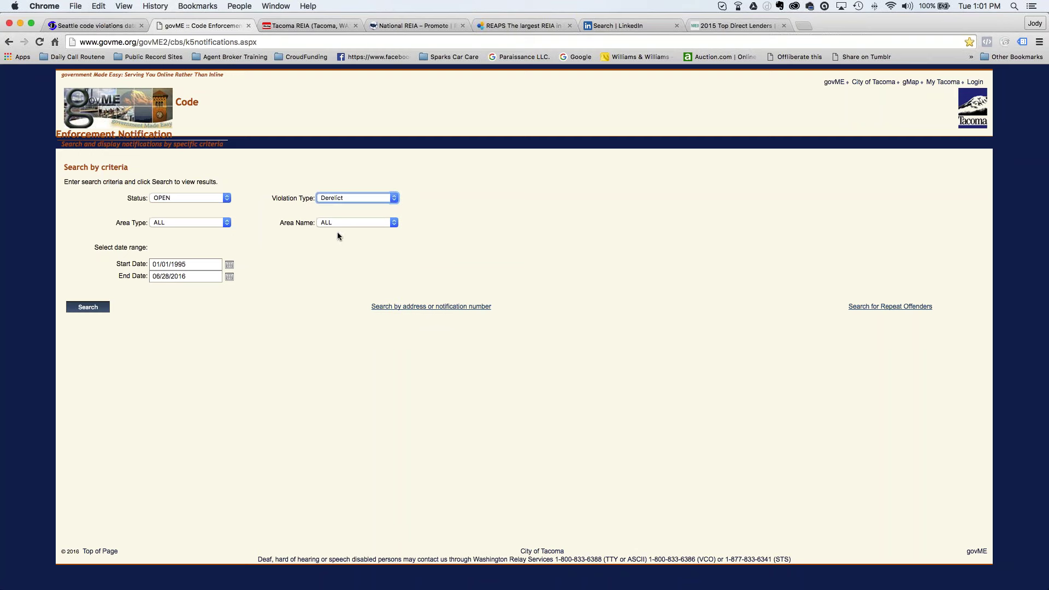
click(88, 308)
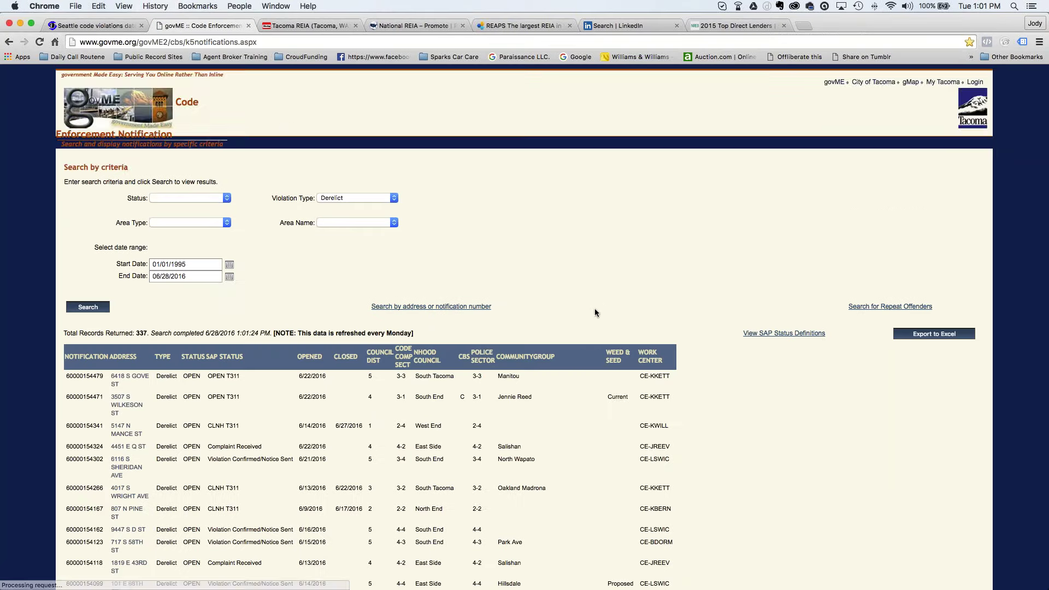
Open the enforcement details of the first listed derelict property and view its Pierce County parcel summary.
scroll(595, 312, down, 4)
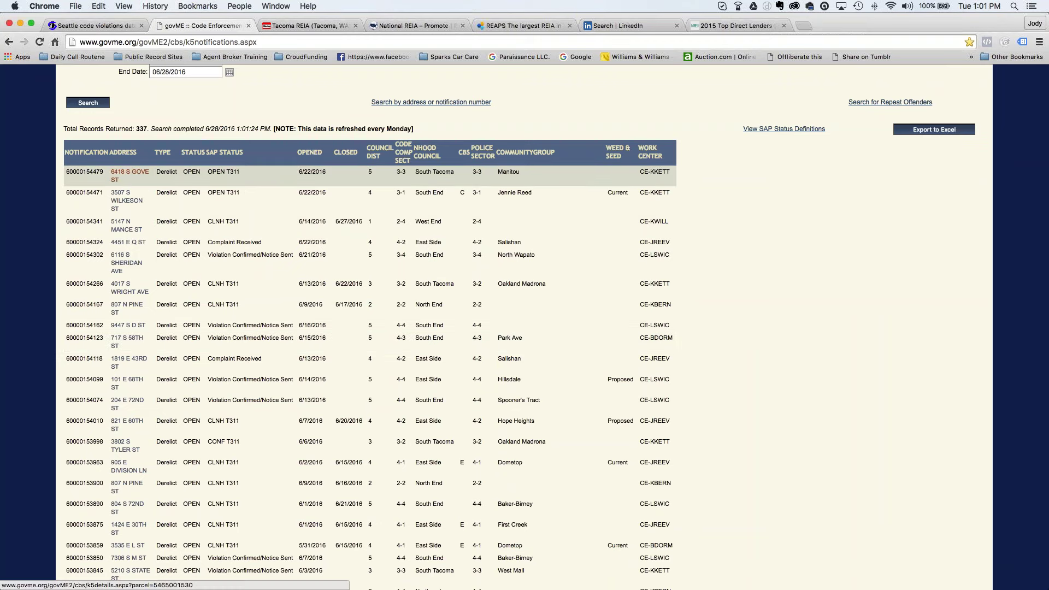
click(129, 173)
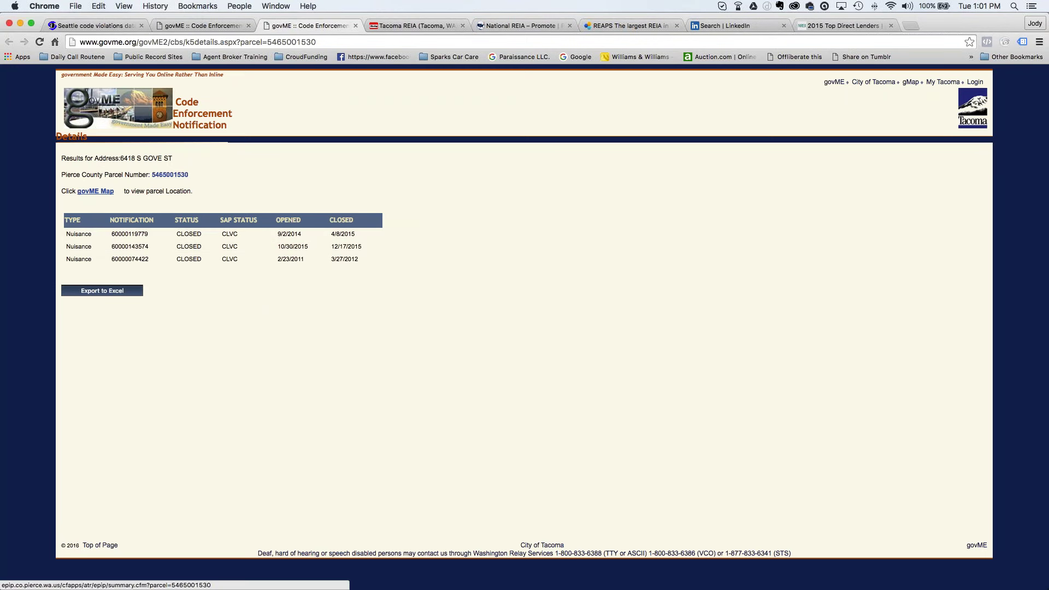
click(170, 175)
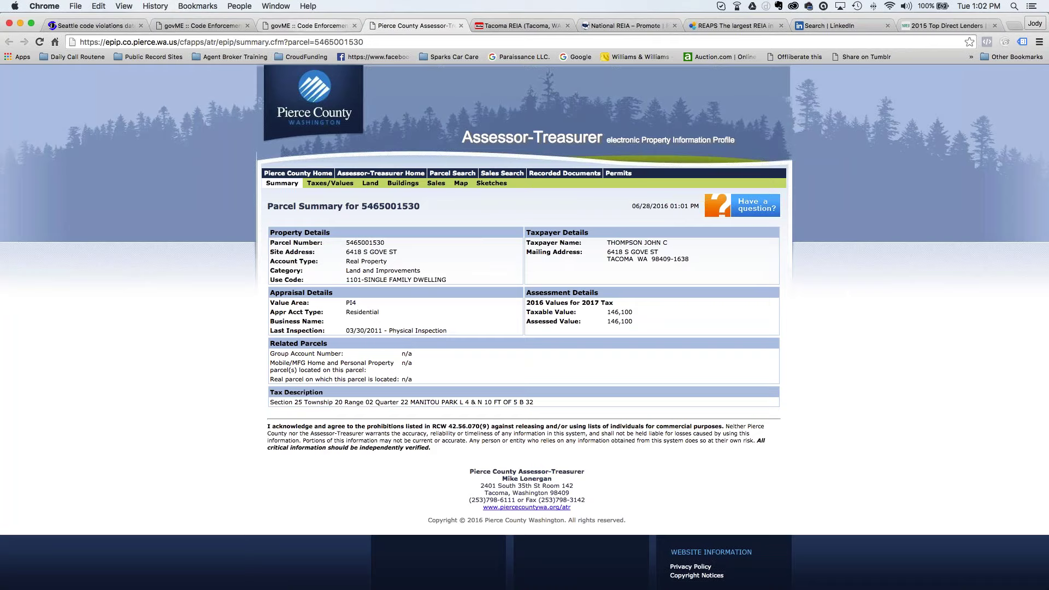
Return to the derelict notification results and export them to Excel.
click(306, 26)
click(225, 27)
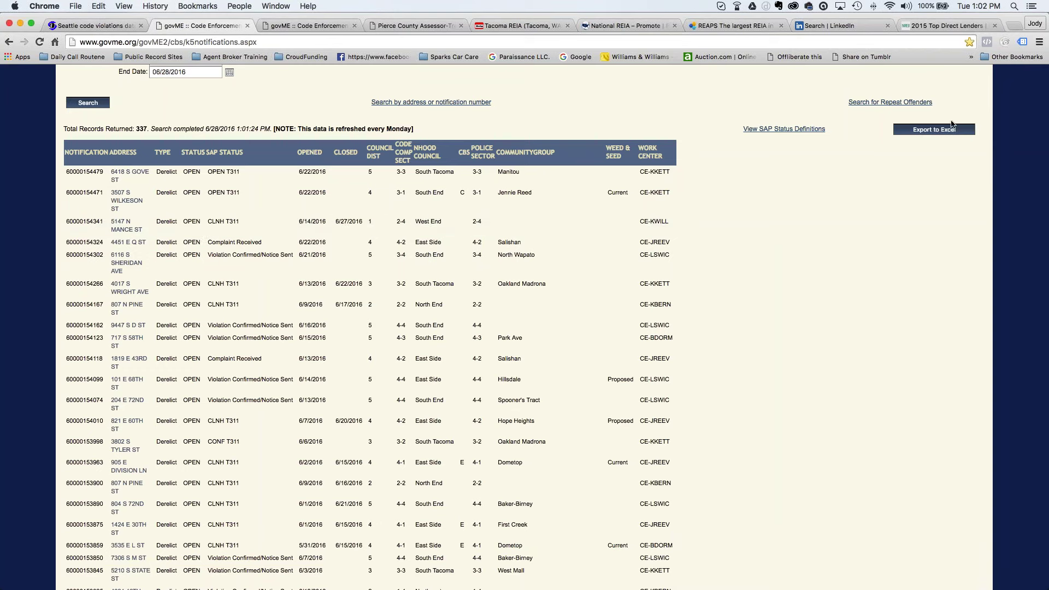
click(918, 130)
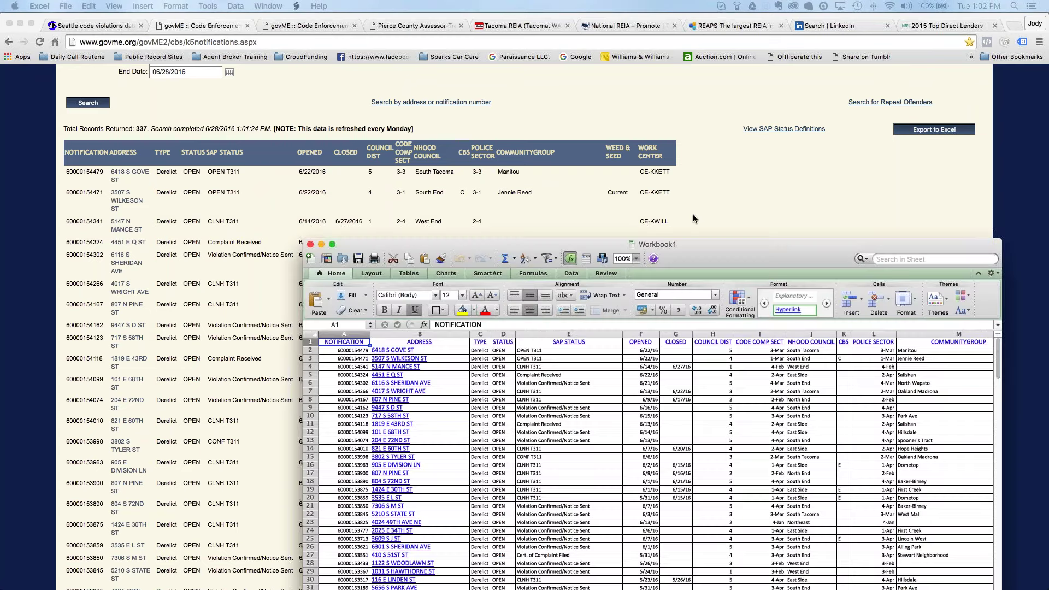
Reposition the exported workbook, look through its notification rows down to the last record, and enlarge the window.
drag(702, 253, 593, 34)
scroll(541, 300, down, 15)
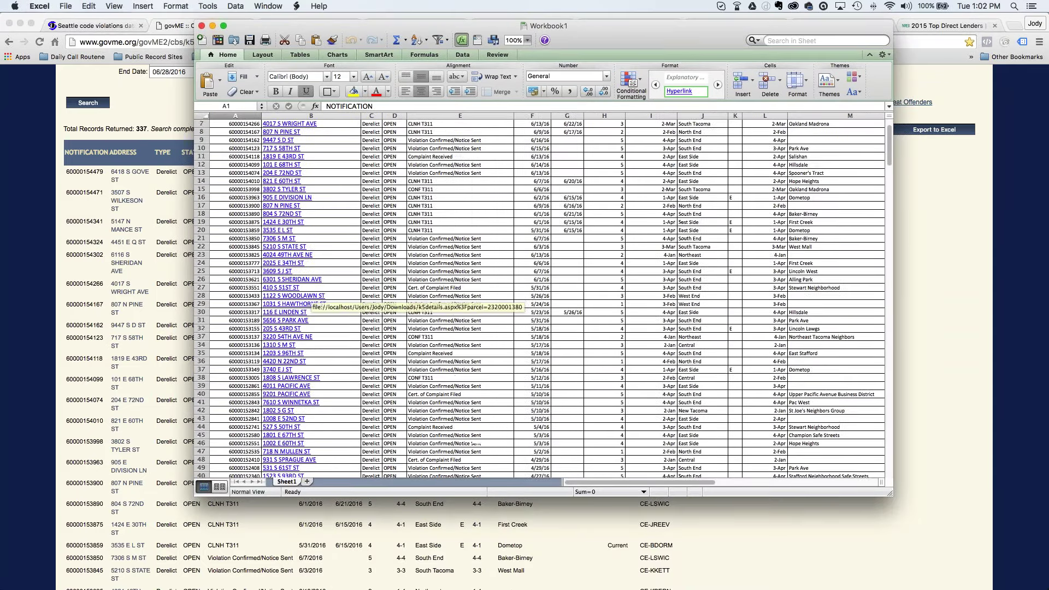
scroll(541, 301, down, 20)
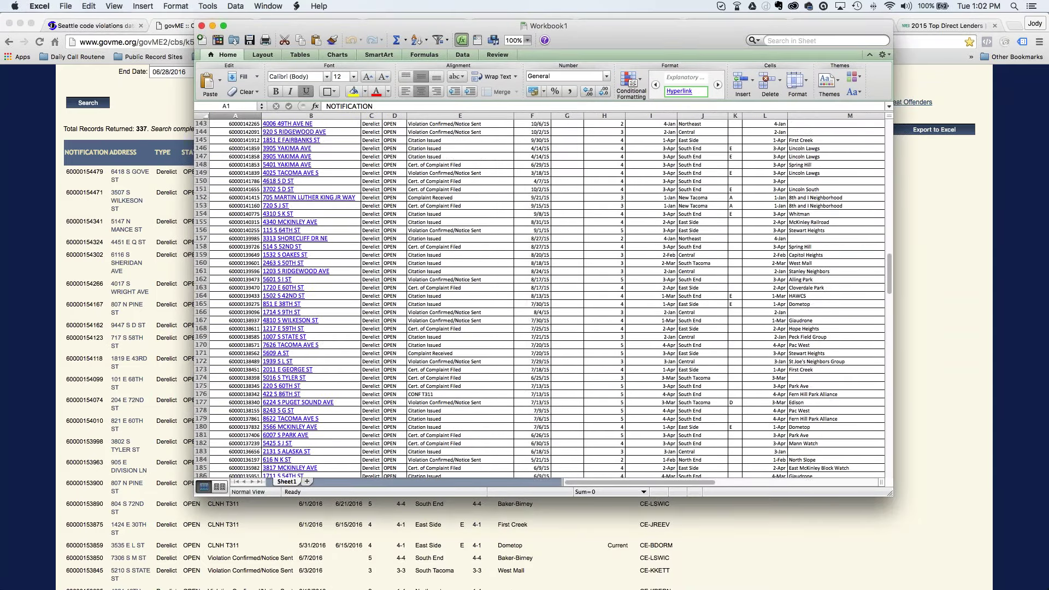
scroll(540, 300, down, 20)
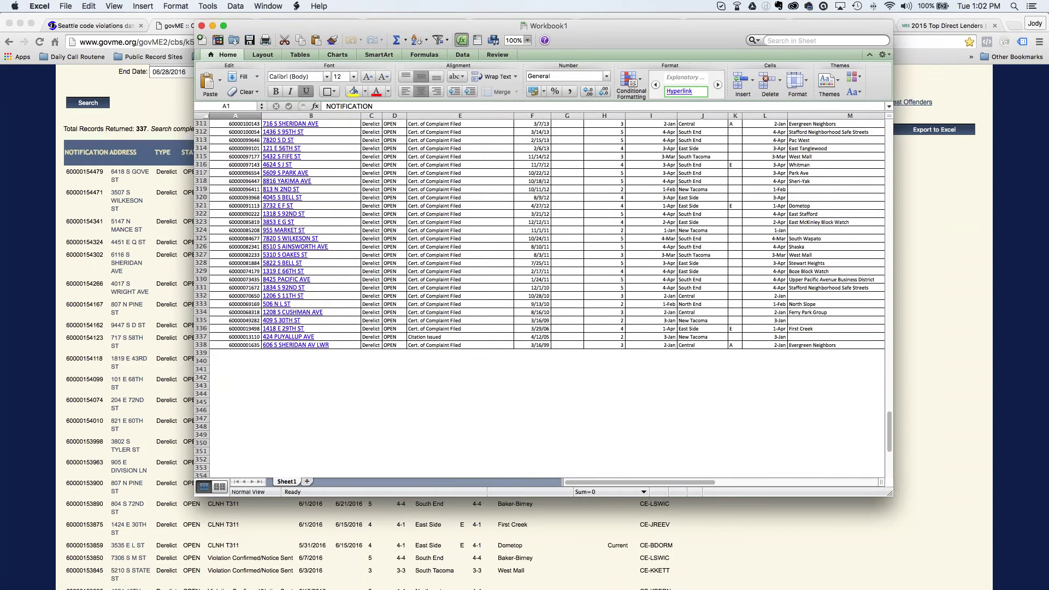
scroll(540, 300, up, 20)
scroll(309, 305, up, 20)
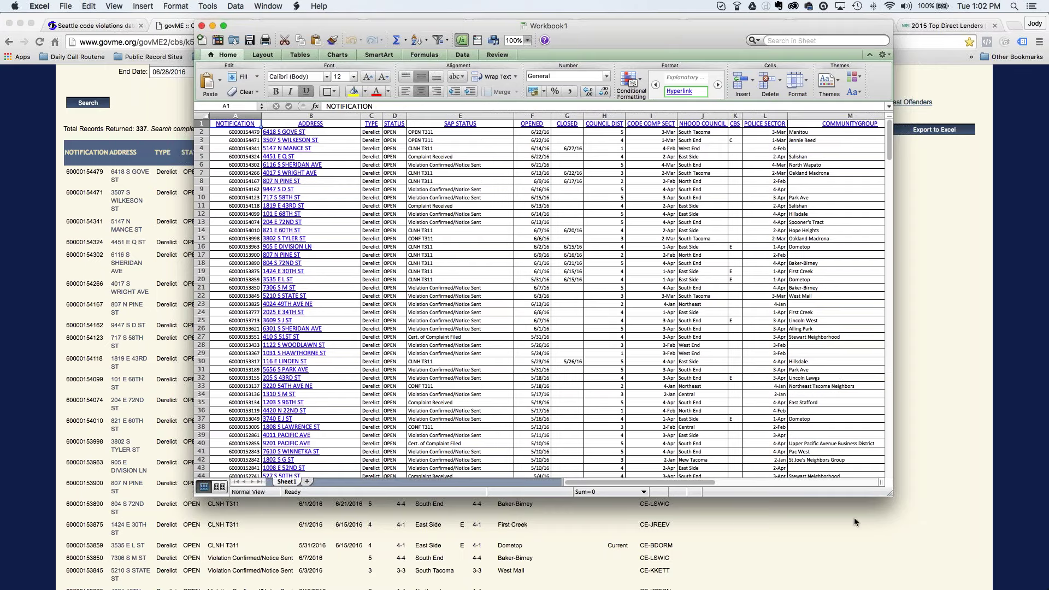
drag(890, 493, 954, 586)
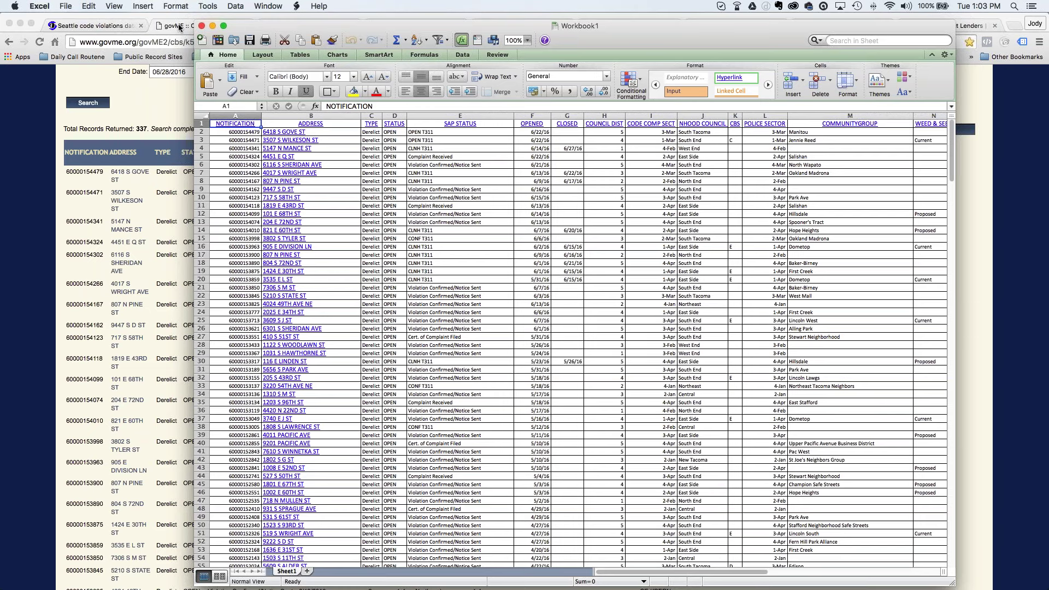
Review the full list of derelict notifications in the enlarged workbook once more, then close the workbook.
scroll(416, 266, down, 8)
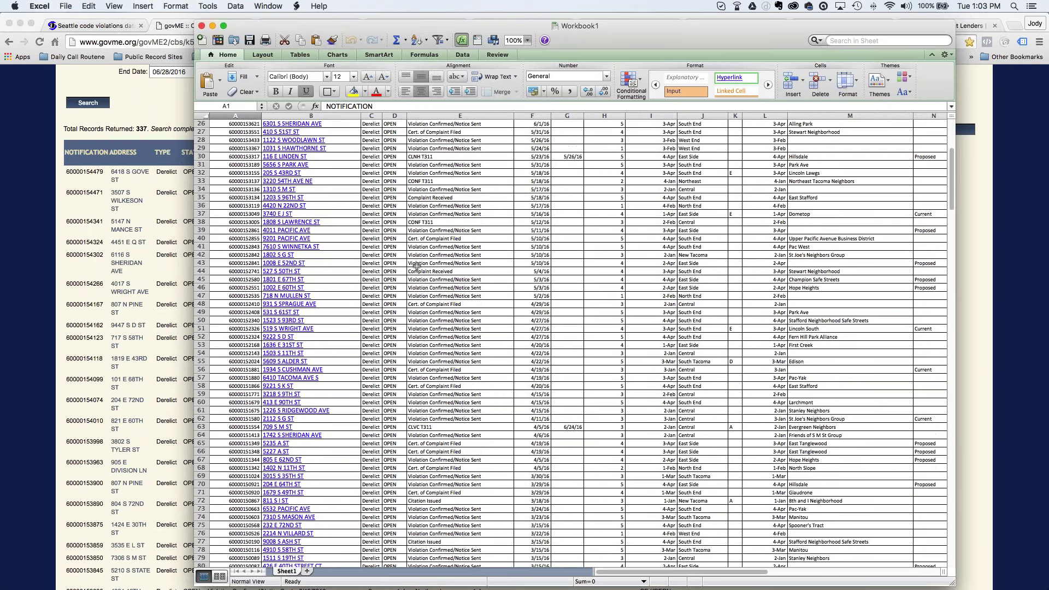
scroll(416, 266, down, 20)
scroll(417, 266, down, 13)
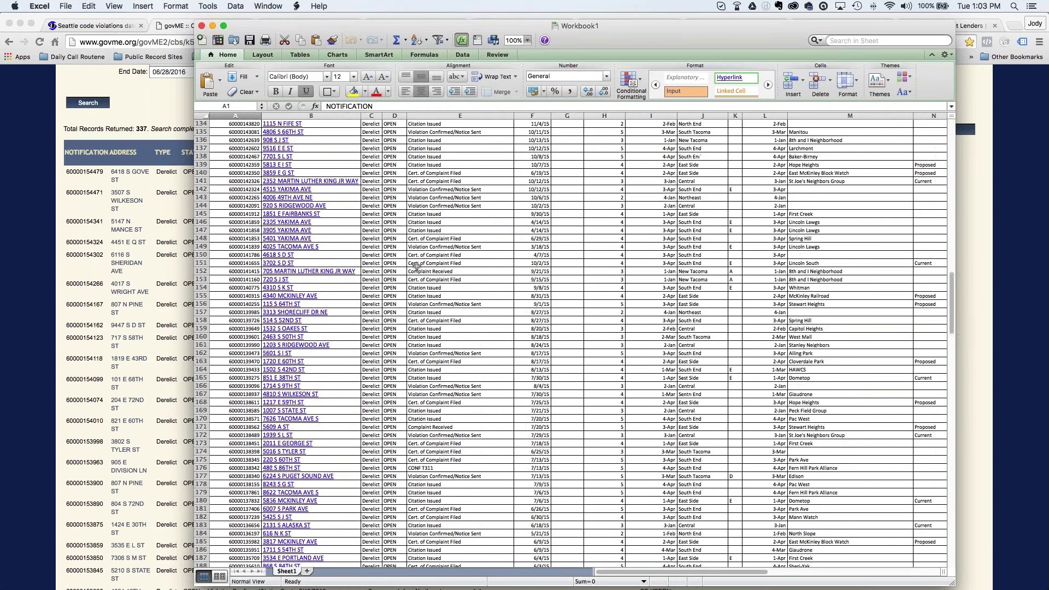
scroll(417, 266, down, 20)
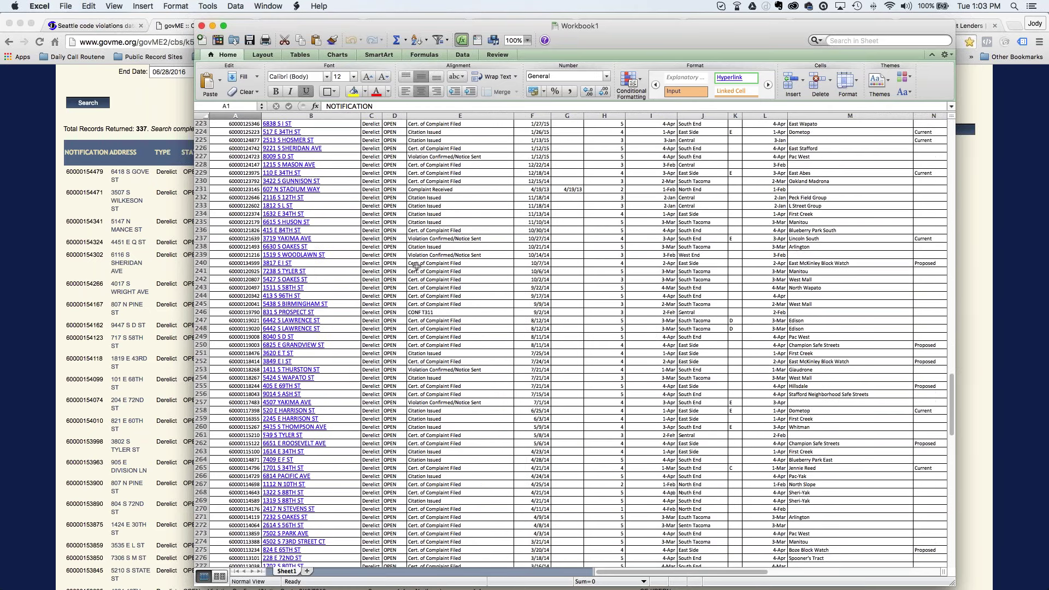
scroll(416, 266, down, 20)
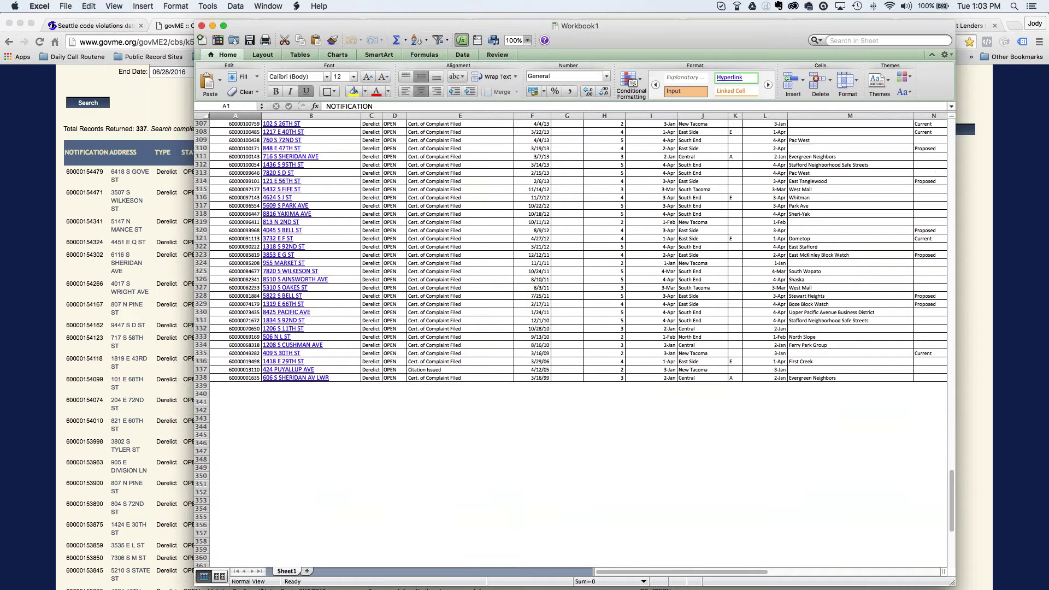
scroll(221, 372, up, 10)
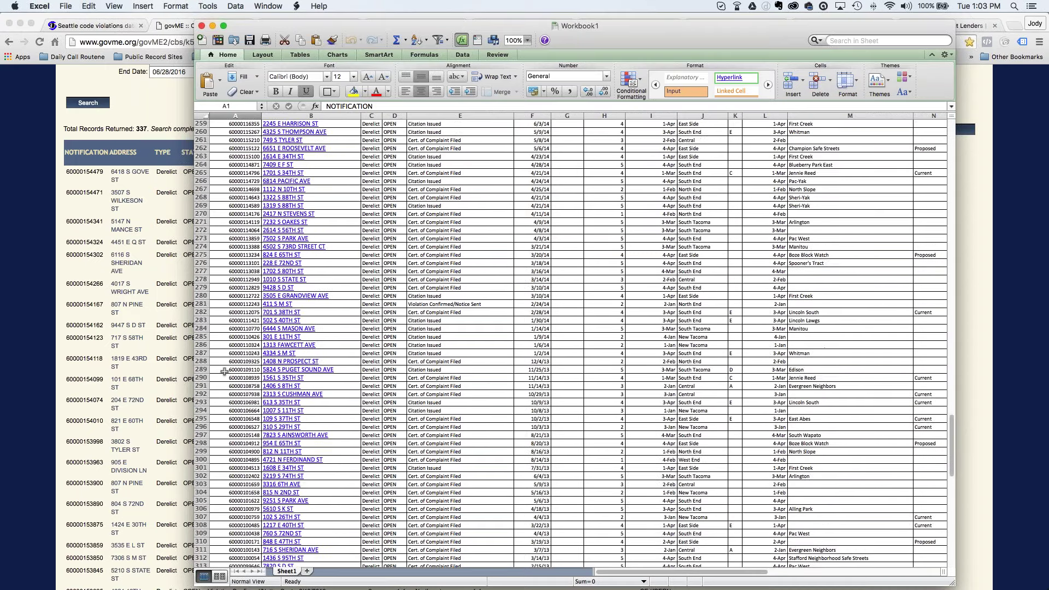
scroll(224, 371, up, 20)
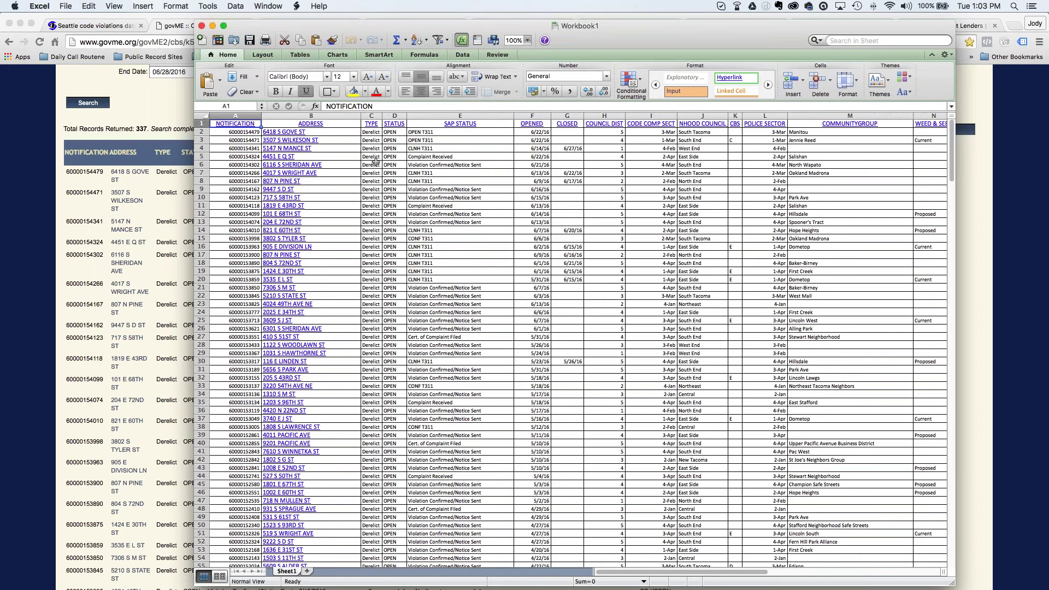
click(201, 26)
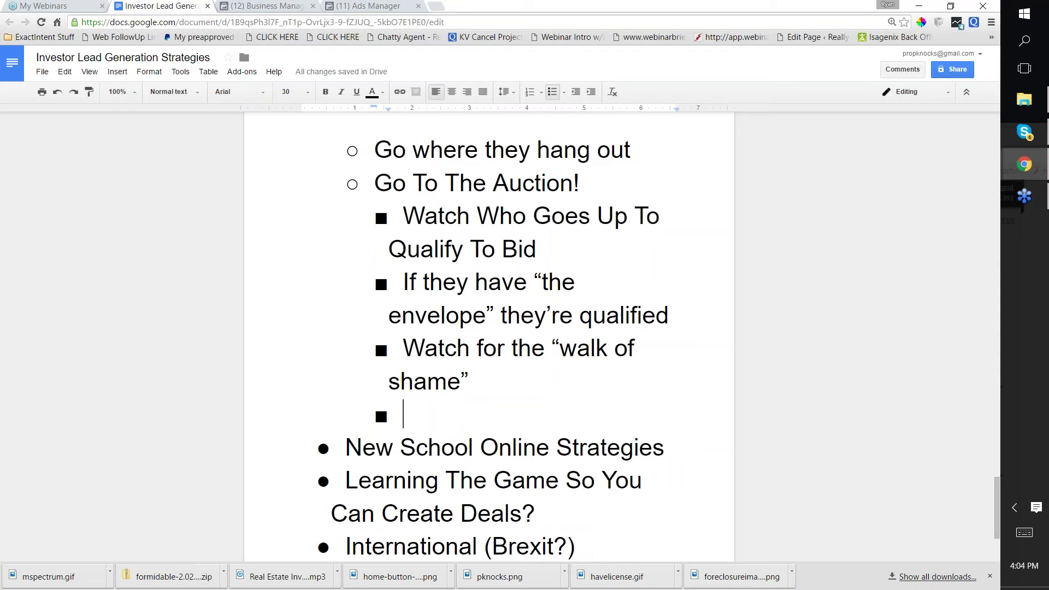
Open the search.mfr.exprealty.com/ask landing page builder in a new browser tab.
click(434, 6)
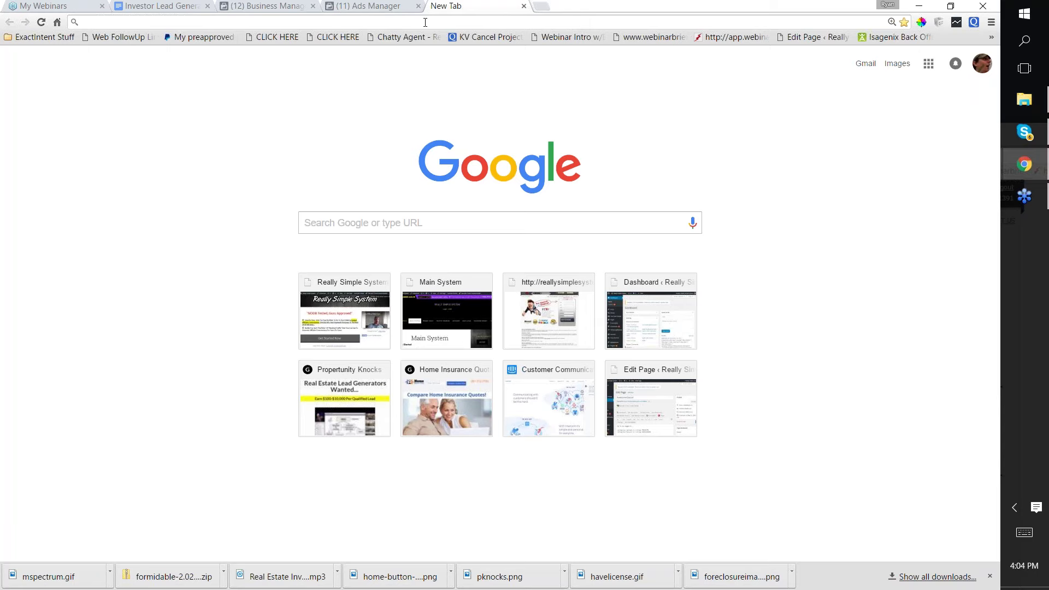
text(search)
key(Right)
text(/as)
key(Return)
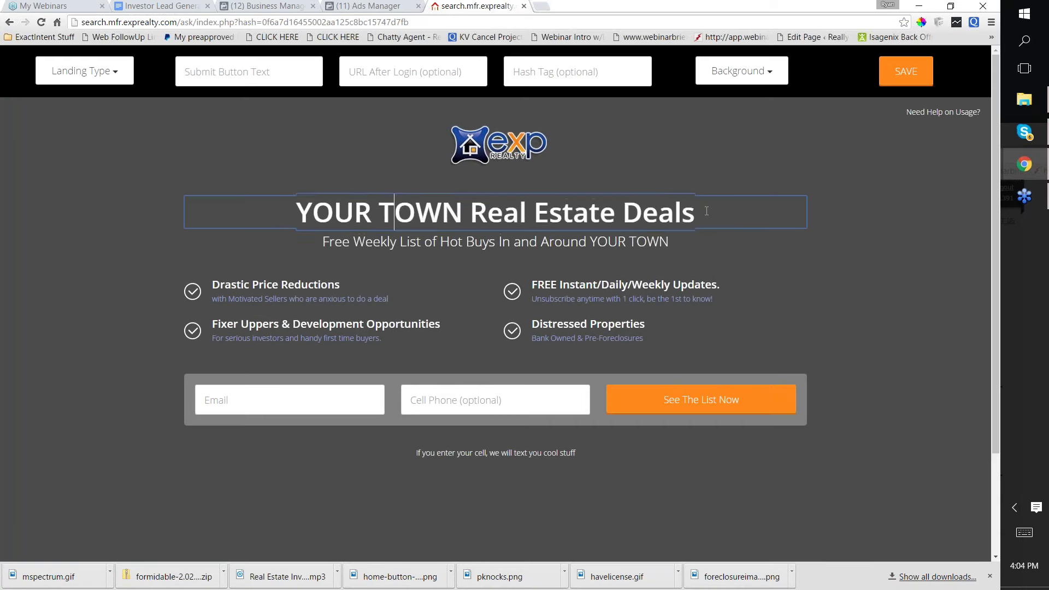
Replace the landing page headline with "Tacoma Investors!" and remove the logo above it.
triple_click(678, 211)
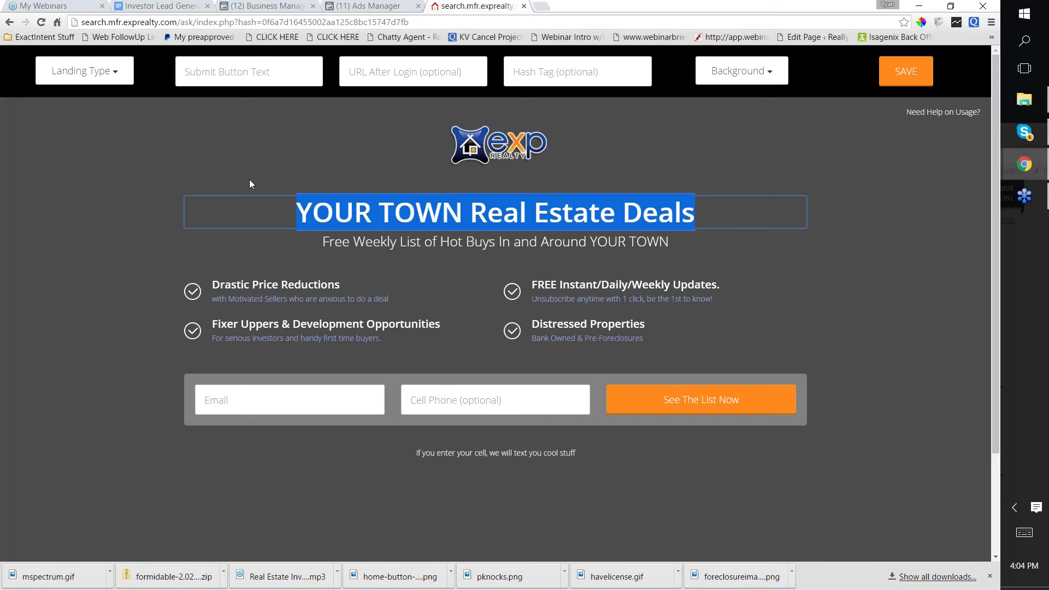
text(Proeprtun)
key(BackSpace)
key(BackSpace)
key(BackSpace)
key(BackSpace)
key(BackSpace)
key(BackSpace)
key(BackSpace)
key(BackSpace)
key(BackSpace)
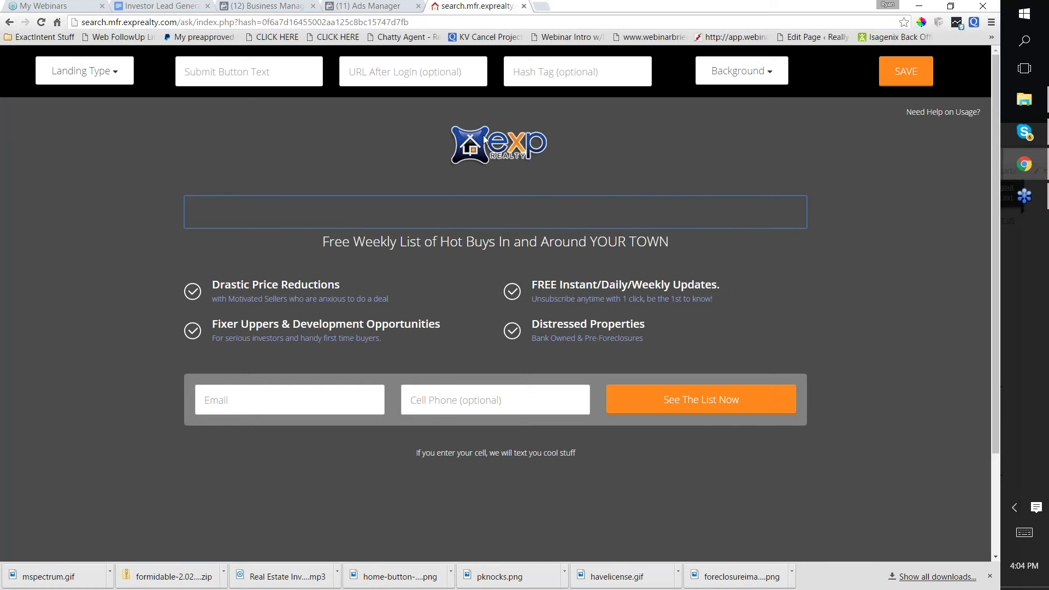
key(BackSpace)
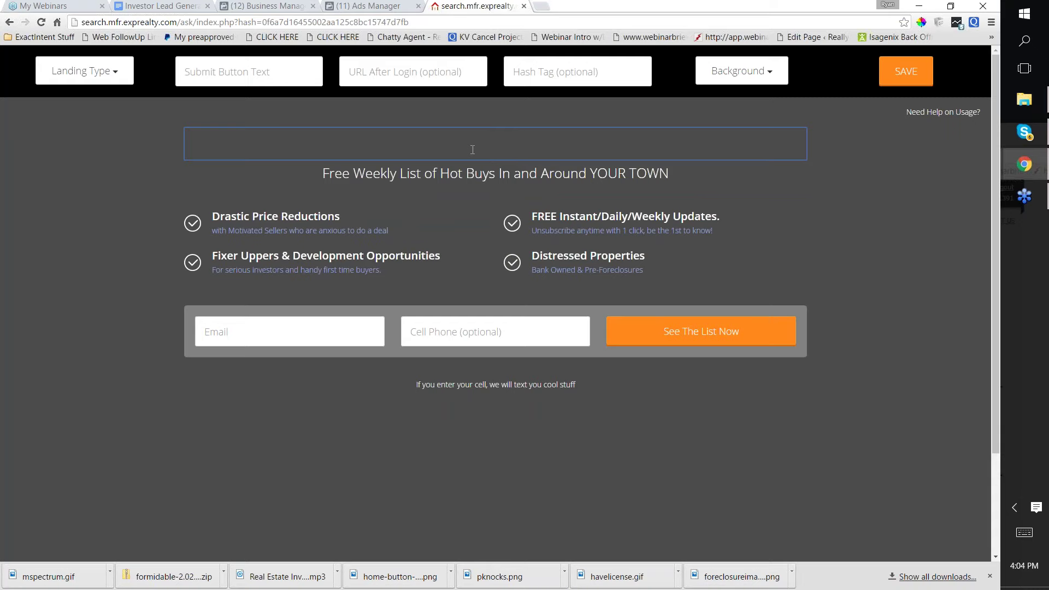
text(Tacoma Investors!)
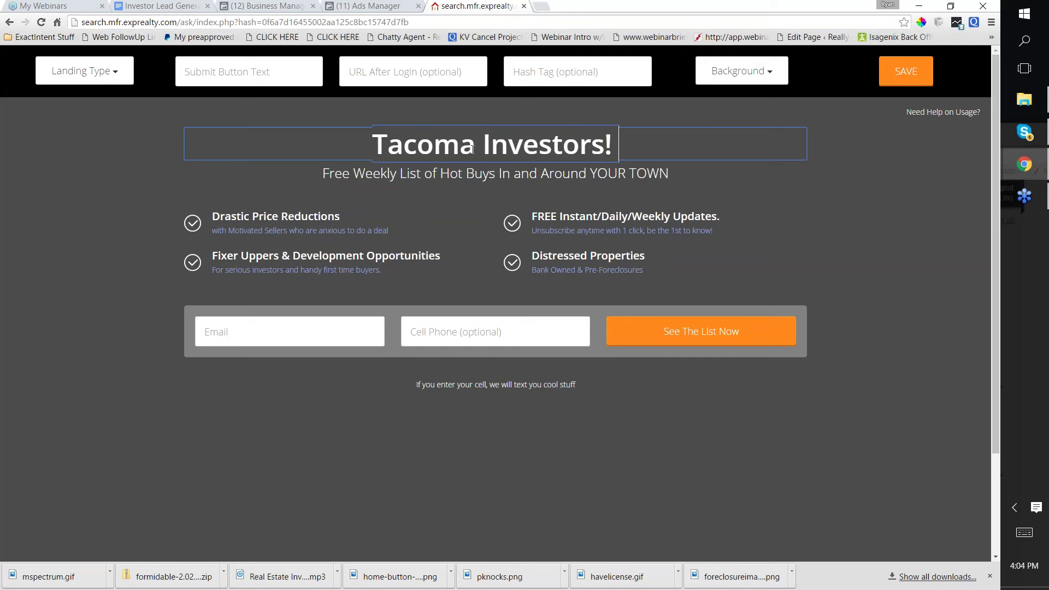
Replace the landing page subheadline with "Download A Hand-Researched List Of Tacoma Properties With Code Violation".
click(326, 171)
drag(326, 171, 670, 179)
text(Download A hand)
key(BackSpace)
key(BackSpace)
key(BackSpace)
text(and-R)
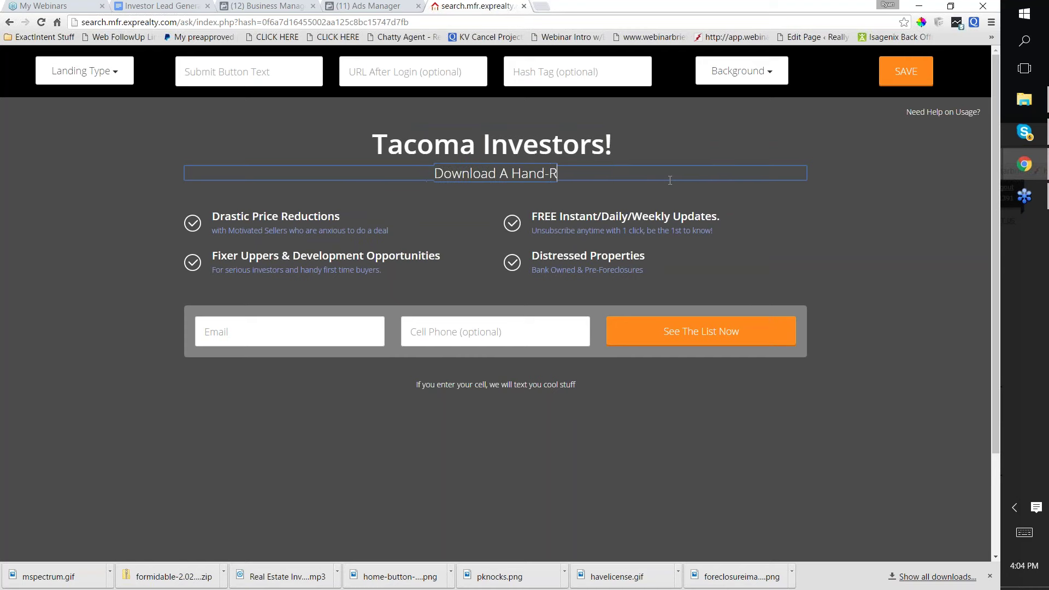
text(esearched List O)
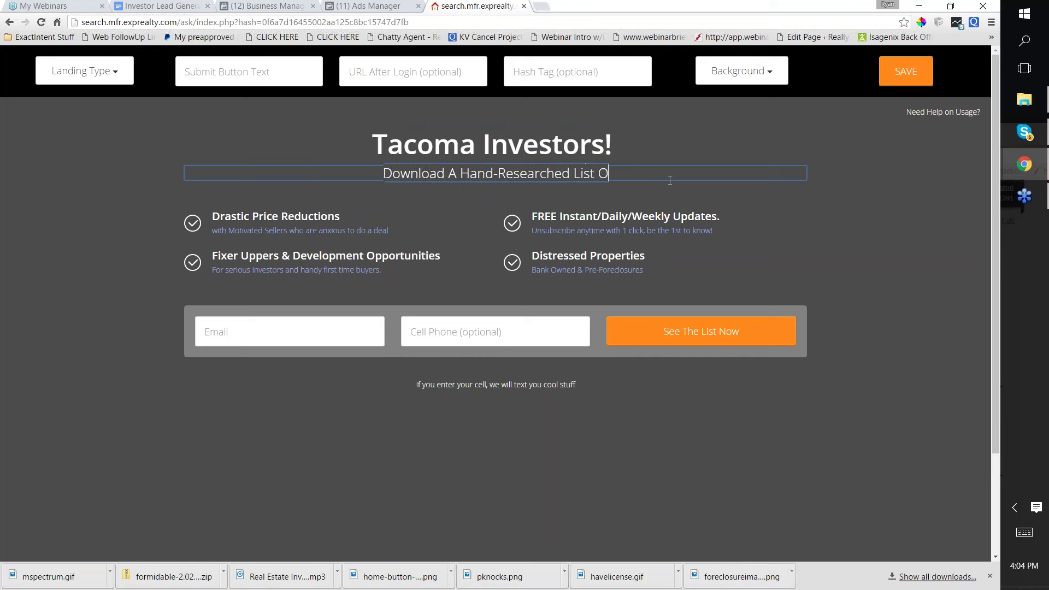
text(f Tacoma Pro)
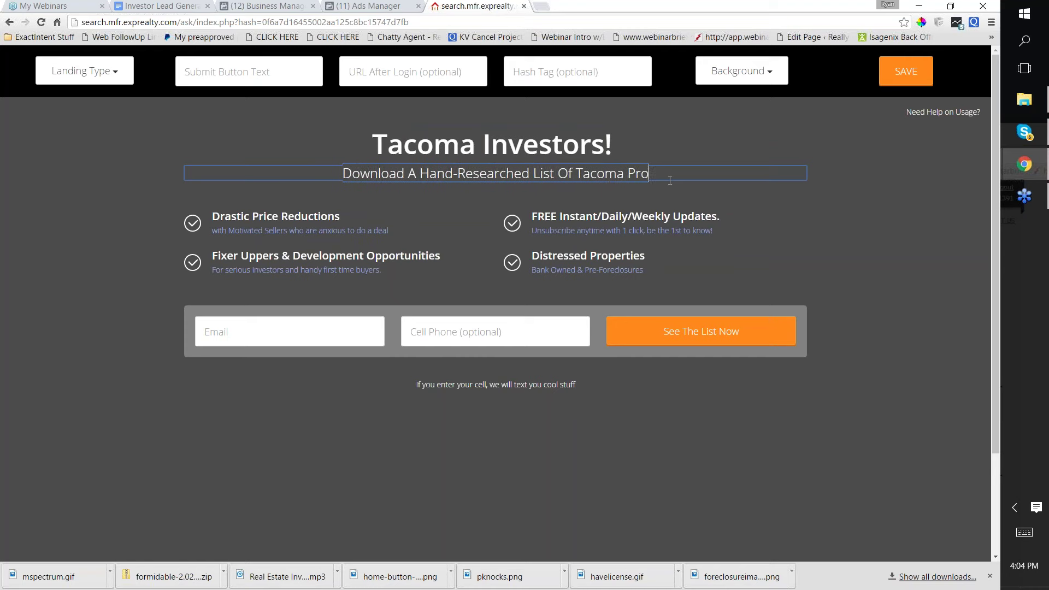
text(perties With Cod)
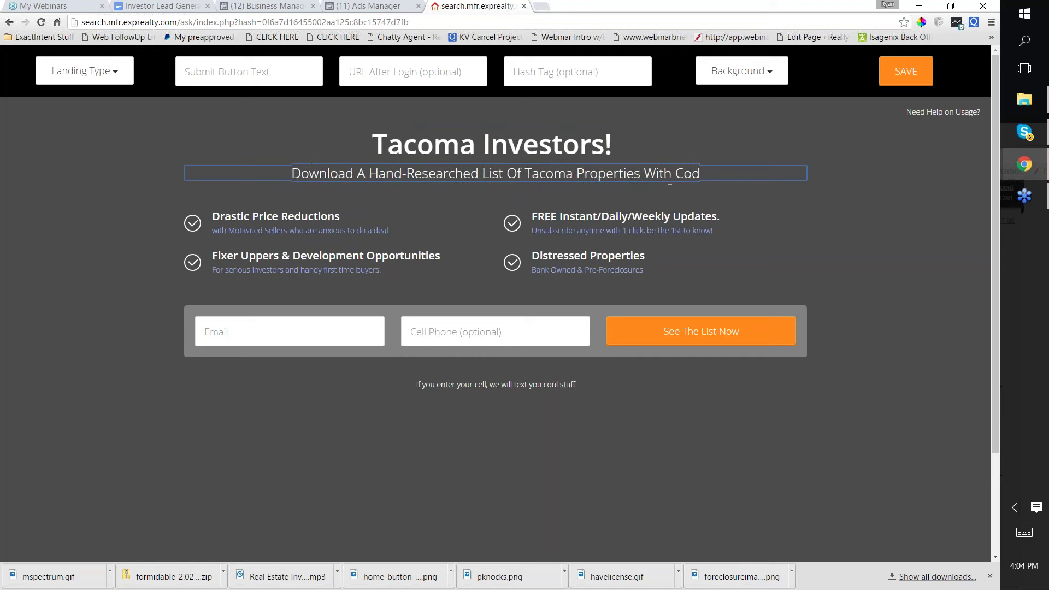
text(e Violation)
Reword the subheadline after "Hand-Researched List Of" to read ""Distressed" Tacoma Properties With Owners Who Are Likely To Sell...".
key(BackSpace)
key(BackSpace)
key(BackSpace)
key(BackSpace)
key(BackSpace)
key(BackSpace)
key(BackSpace)
key(BackSpace)
key(BackSpace)
key(BackSpace)
key(BackSpace)
key(BackSpace)
key(BackSpace)
key(BackSpace)
key(BackSpace)
key(BackSpace)
key(BackSpace)
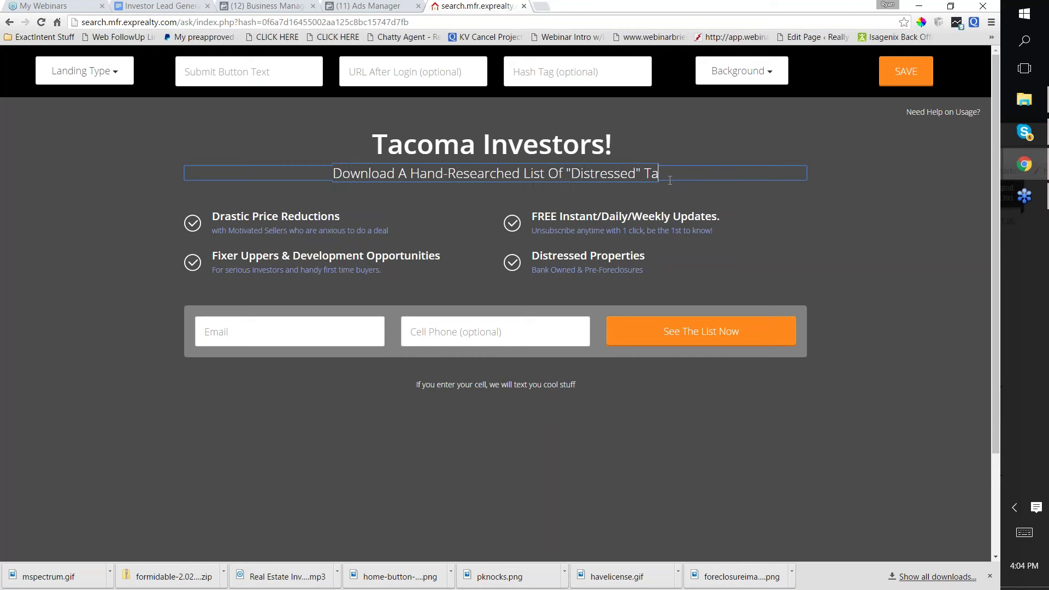
text(a Properties W)
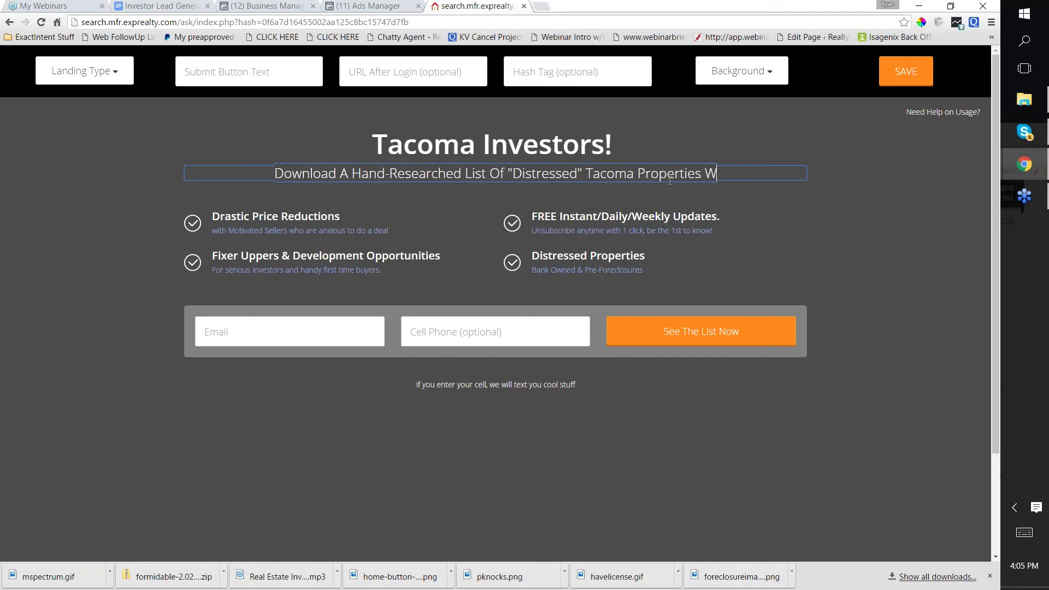
text(ith Owners W)
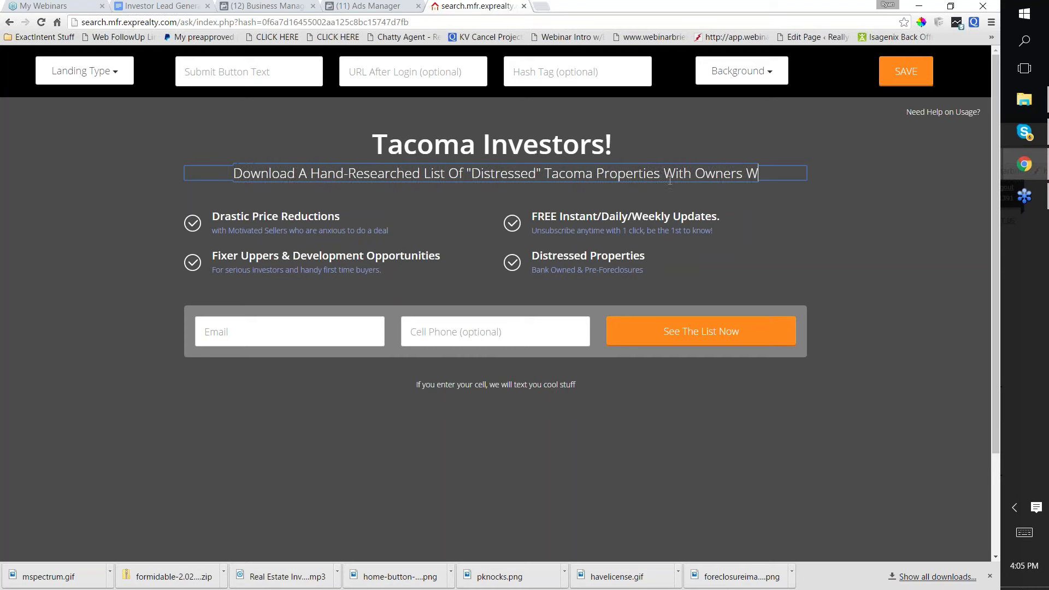
text(ho Are Likely To sell)
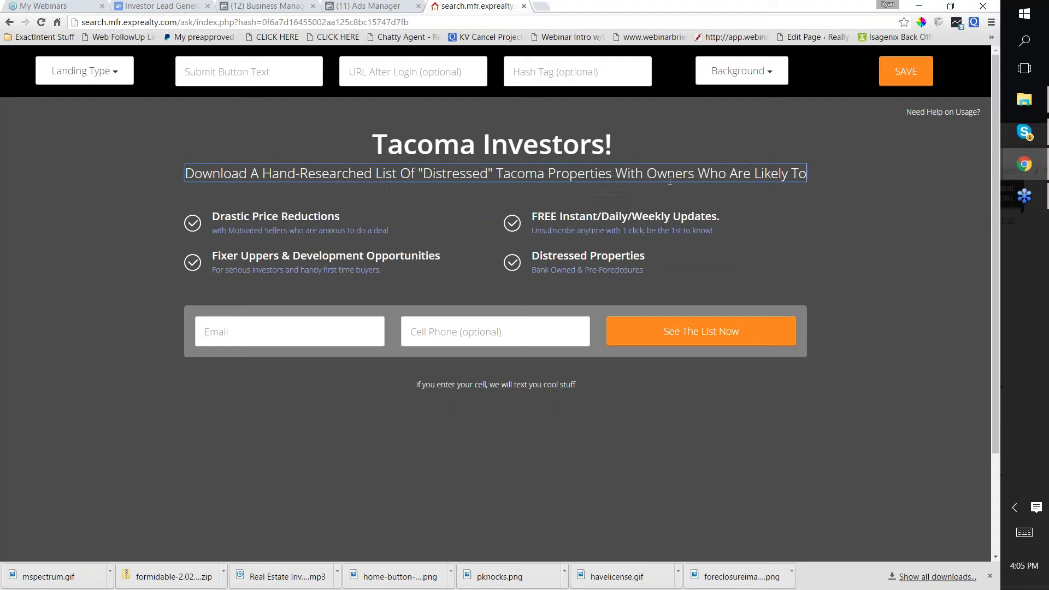
key(BackSpace)
key(BackSpace)
key(BackSpace)
key(BackSpace)
text(Sell)
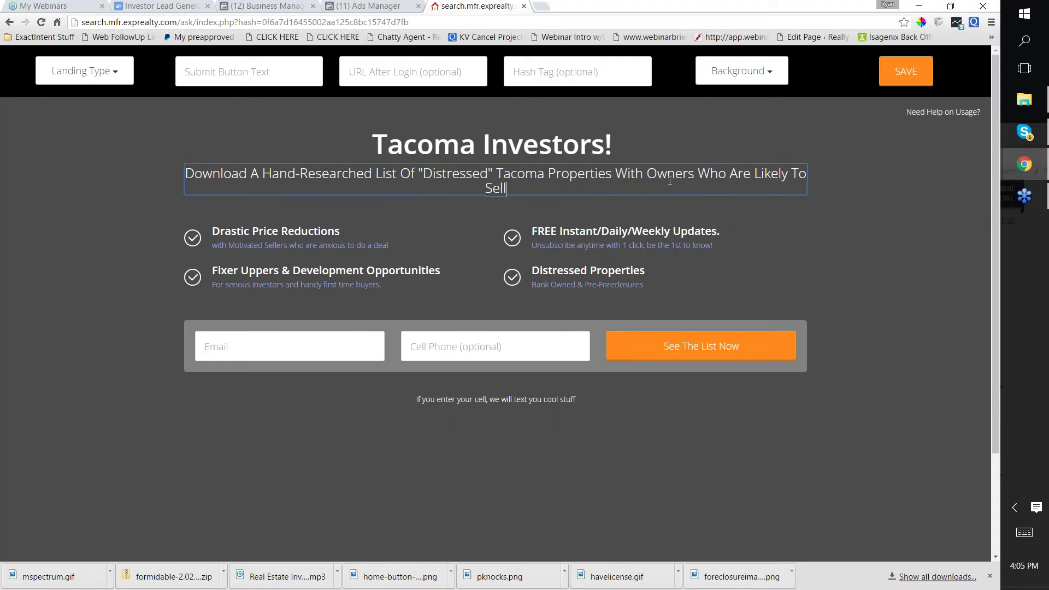
text(...)
key(Delete)
Remove the benefit bullets in both columns between the subheadline and the sign-up form.
double_click(261, 231)
key(BackSpace)
double_click(544, 231)
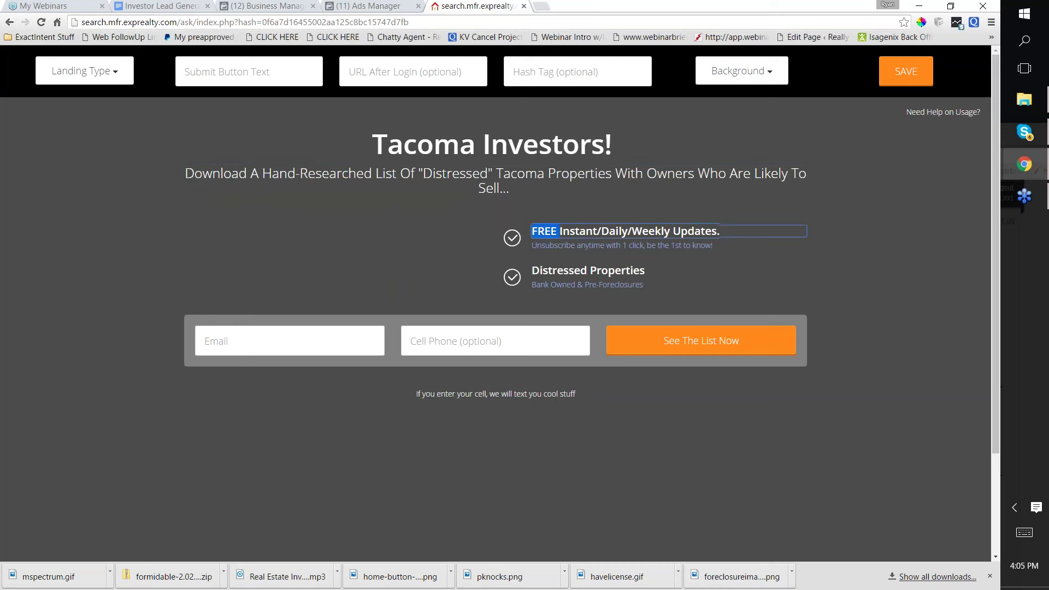
key(BackSpace)
double_click(558, 231)
key(BackSpace)
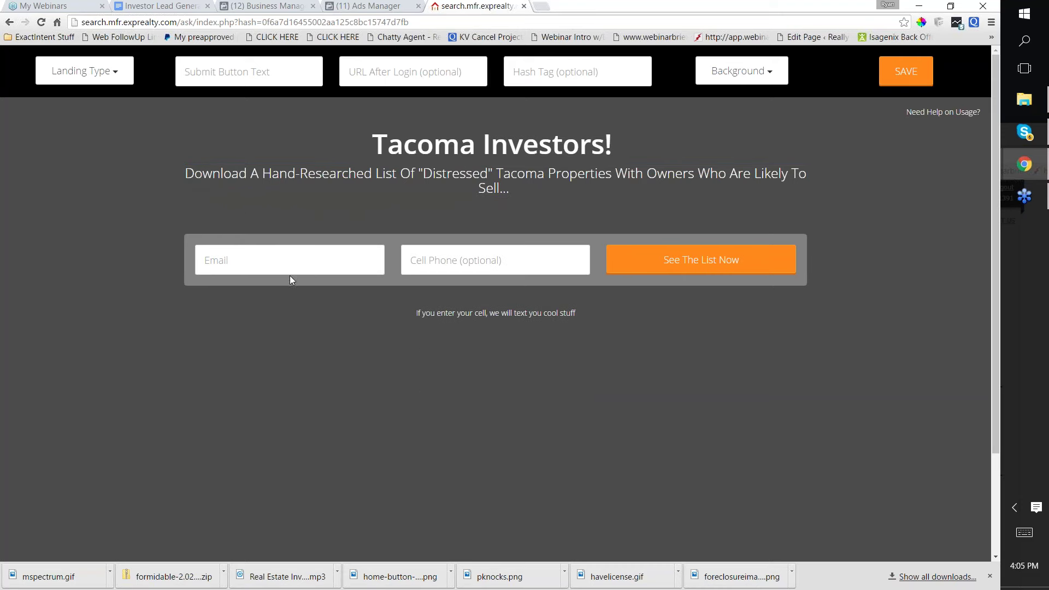
Put quotation marks around "Hand-Researched" in the landing page subheadline.
click(288, 175)
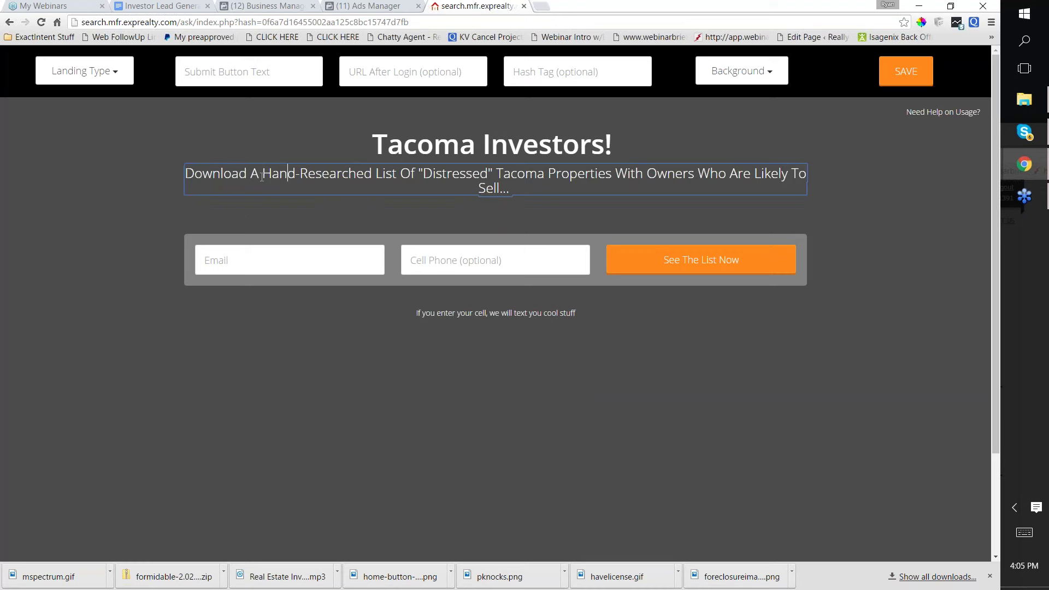
click(262, 174)
text(")
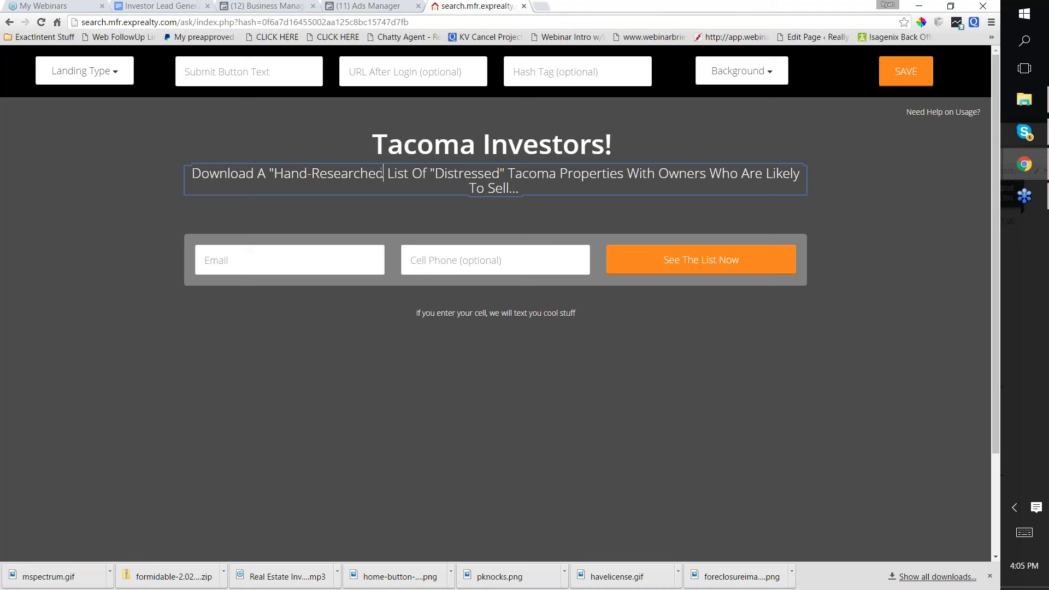
click(383, 175)
text(")
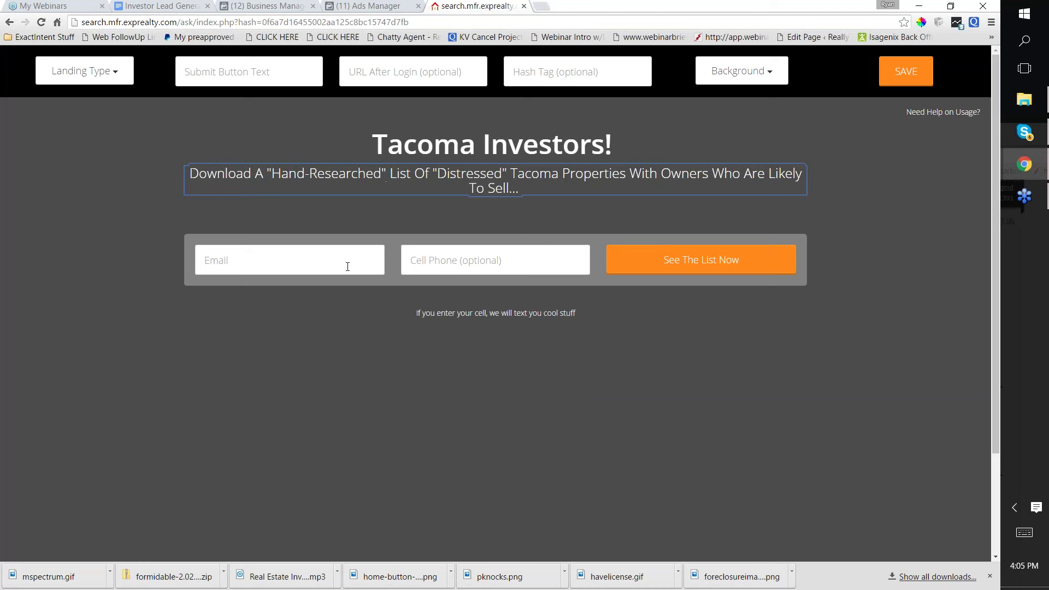
Delete the note below the sign-up form about texting visitors who enter their cell.
click(551, 326)
click(543, 313)
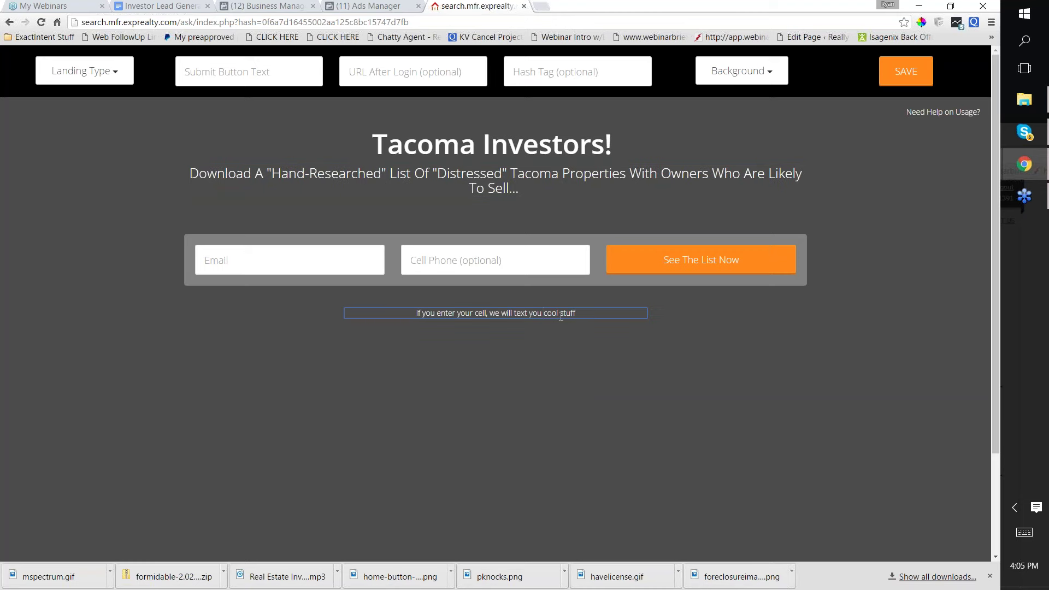
key(ctrl+a)
key(BackSpace)
Set the landing page's hash tag to "investor" and apply it.
click(559, 71)
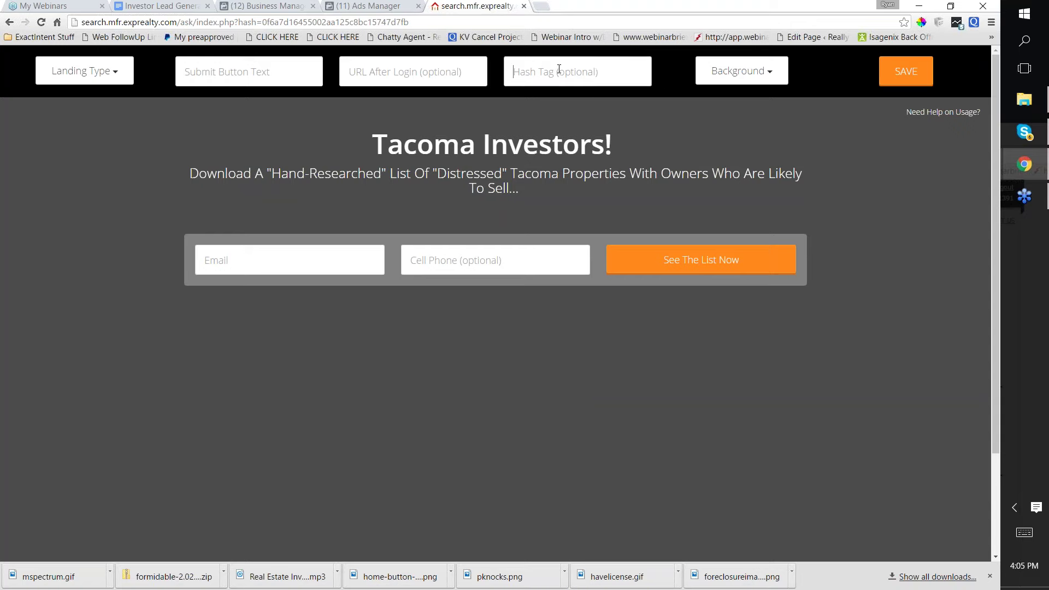
text(investor)
click(466, 78)
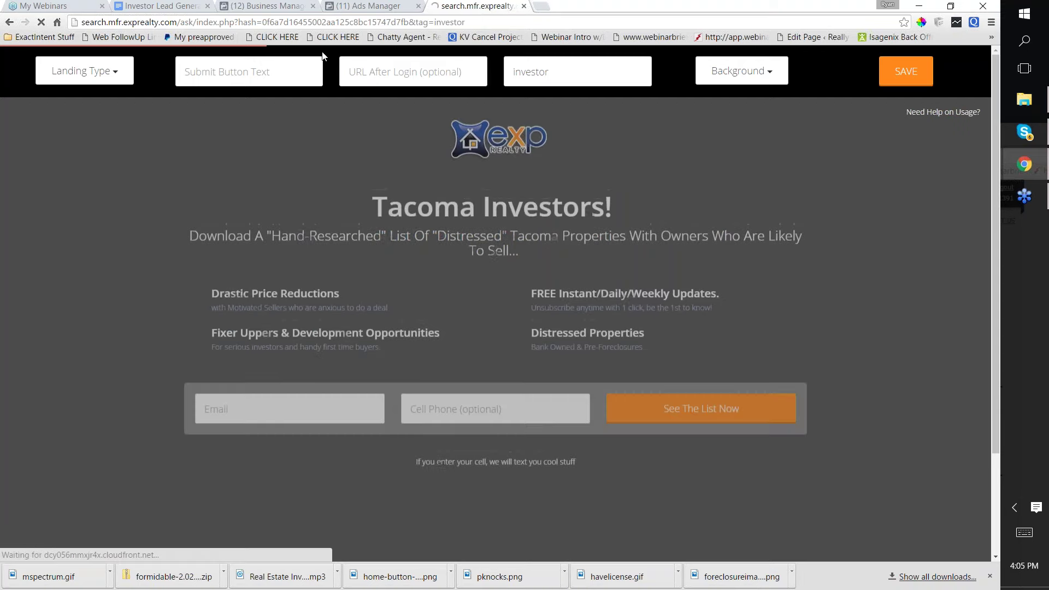
click(371, 77)
text(http://link)
key(BackSpace)
text(tothedocument)
key(Return)
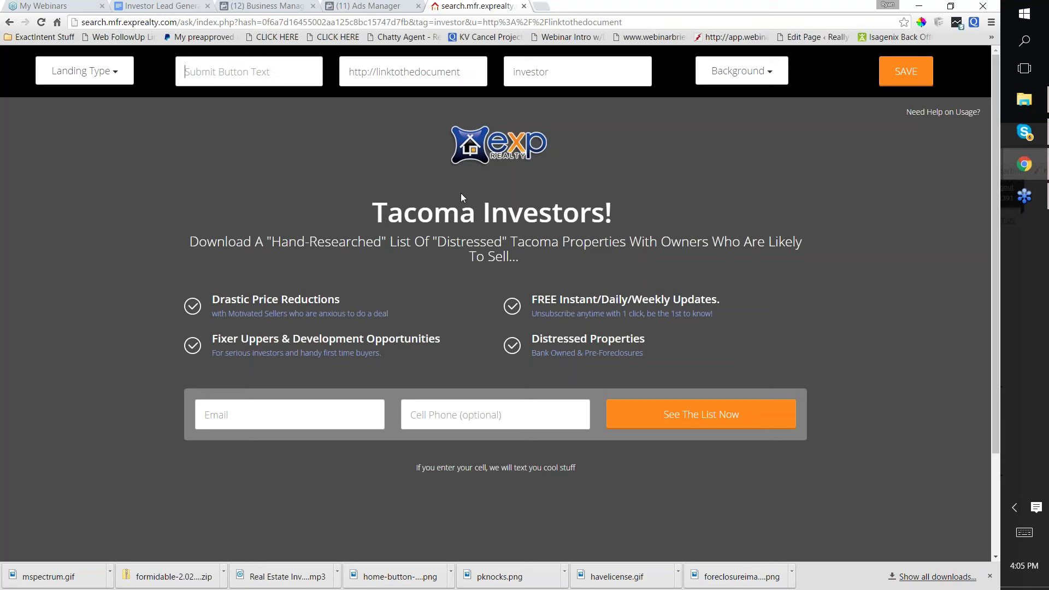
Delete the restored benefit bullets and the logo from the reloaded landing page.
double_click(266, 300)
key(Delete)
key(Delete)
click(575, 313)
key(Delete)
key(Delete)
click(480, 140)
key(Delete)
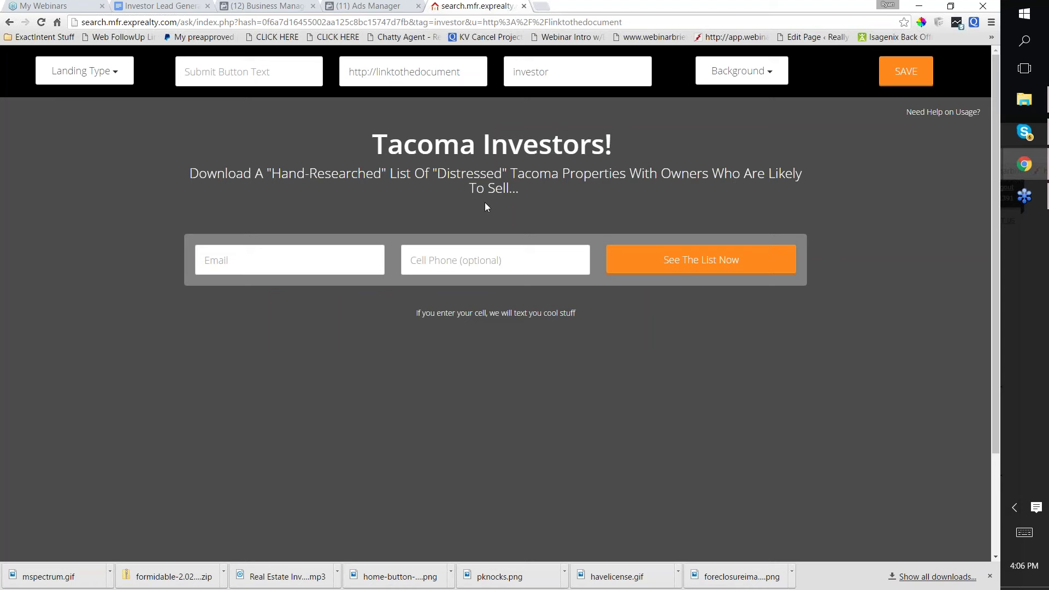
Review the URL after login, the hash tag and the page down to its footer, and dismiss the Facebook notification.
click(464, 77)
drag(464, 76, 365, 79)
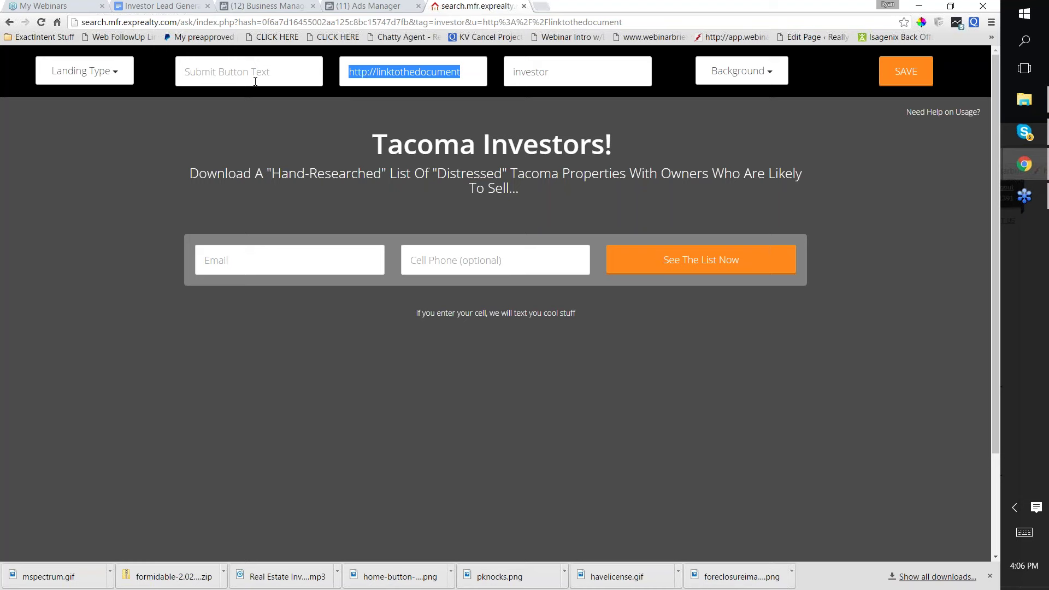
click(573, 80)
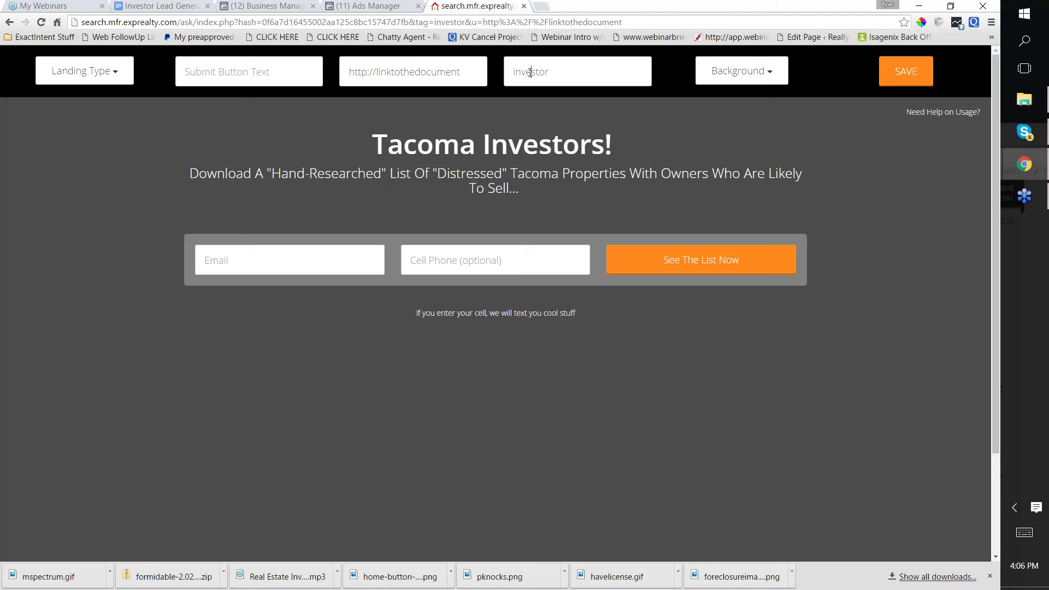
drag(574, 81, 511, 81)
scroll(675, 217, down, 3)
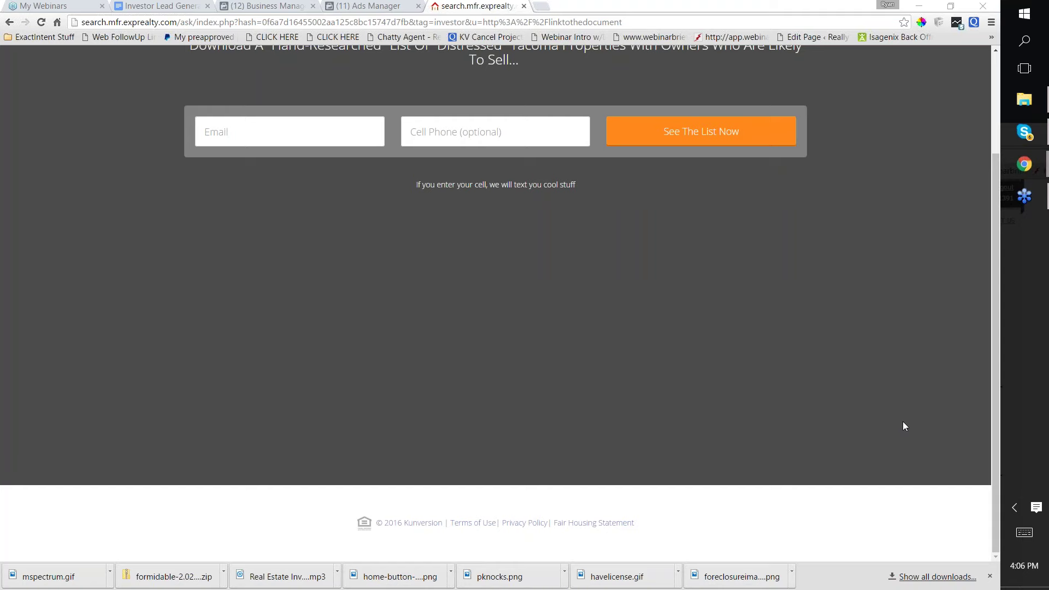
scroll(546, 306, up, 3)
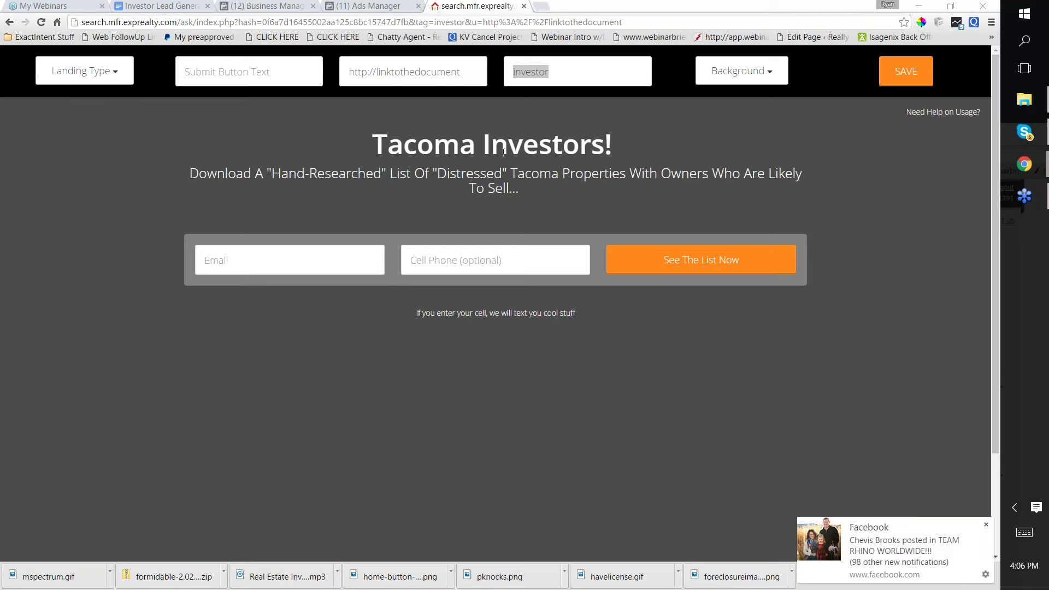
click(986, 525)
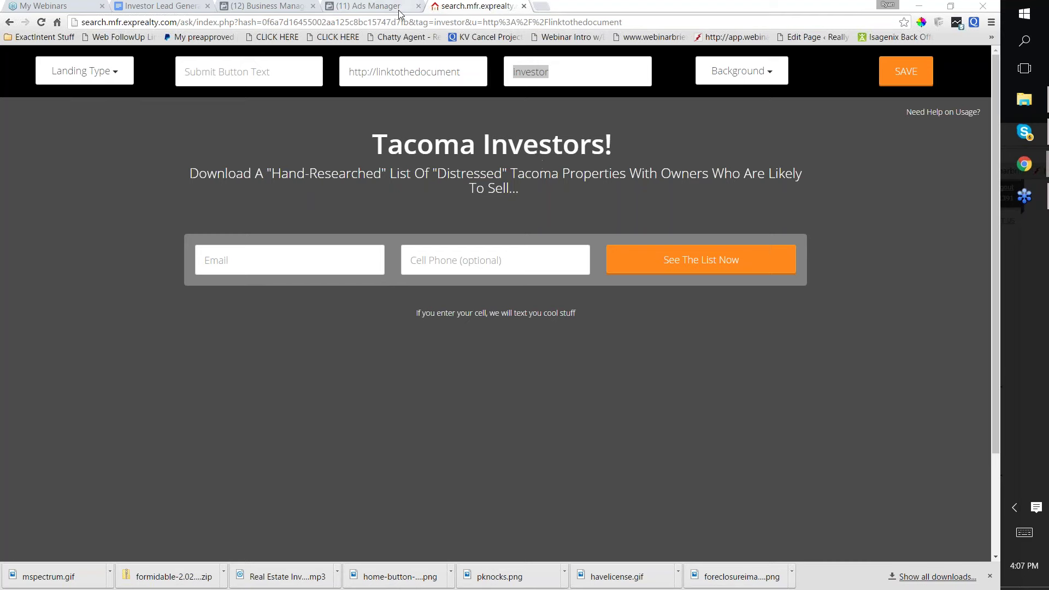
Open Google Drive at drive.google.com in a new browser tab.
click(544, 8)
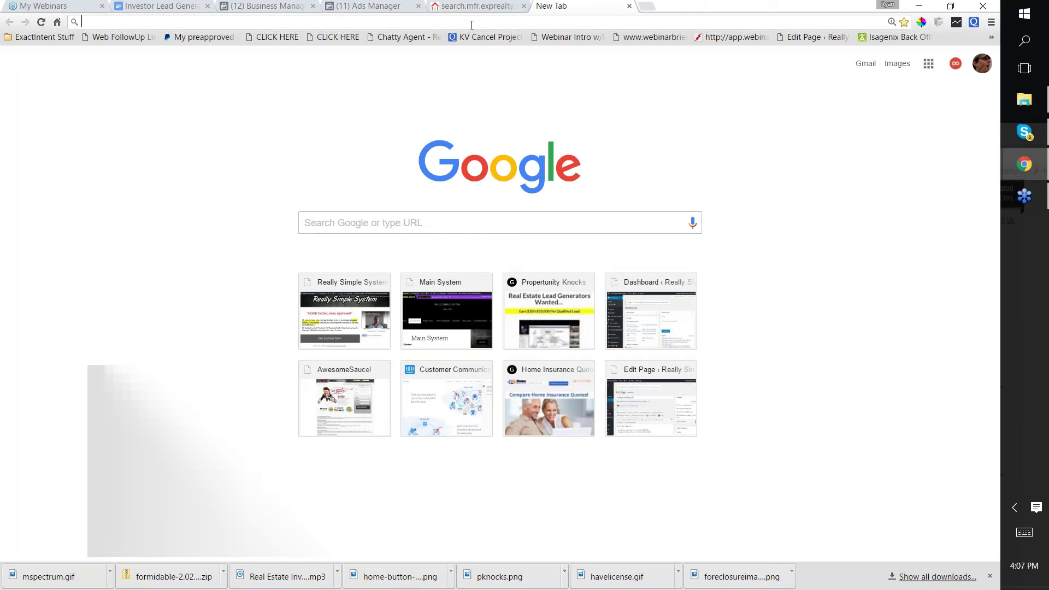
text(form)
key(BackSpace)
key(BackSpace)
key(BackSpace)
key(BackSpace)
key(BackSpace)
text(form)
key(BackSpace)
key(BackSpace)
key(BackSpace)
key(BackSpace)
key(BackSpace)
text(drive.google.com)
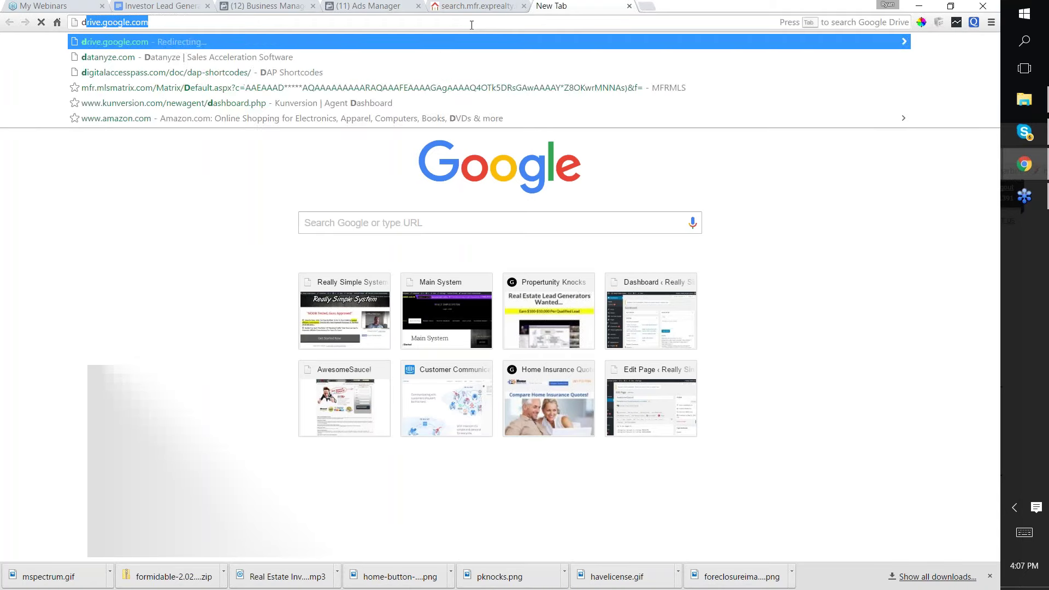
key(Return)
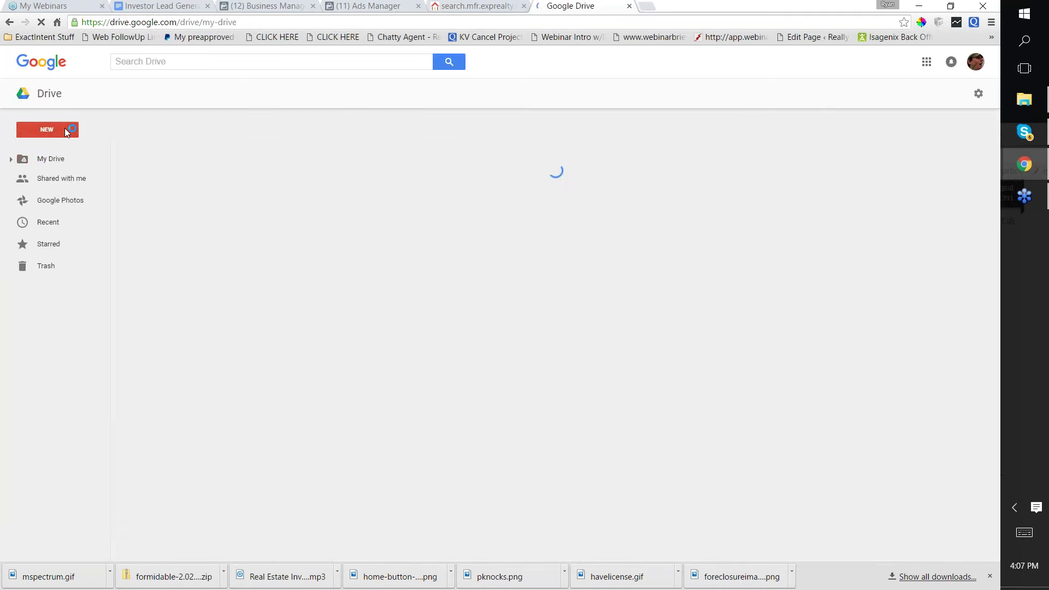
Create a new blank Google Form from Drive.
click(63, 127)
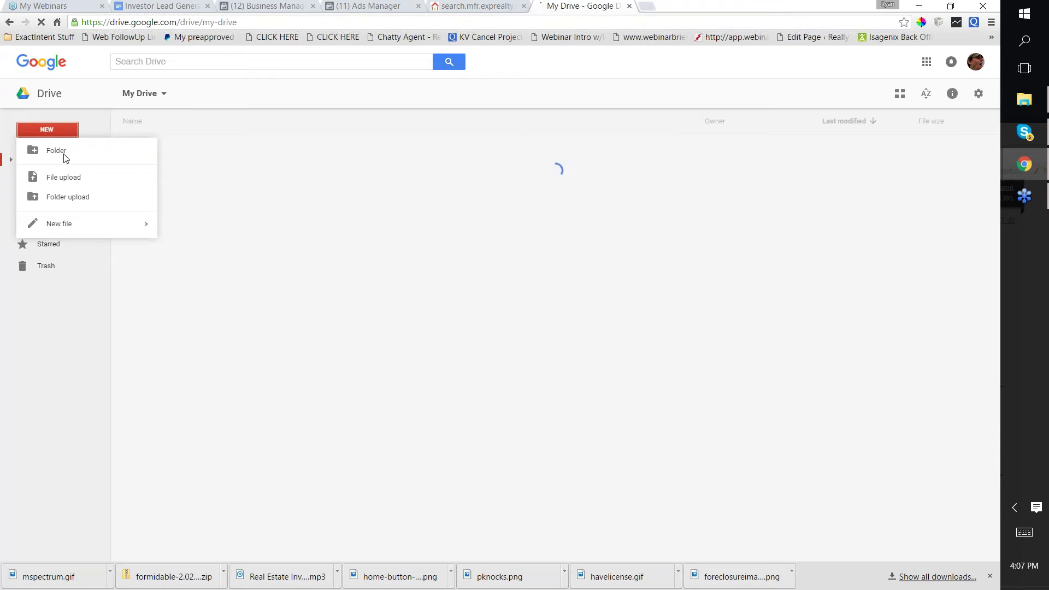
mouse_move(137, 283)
click(213, 290)
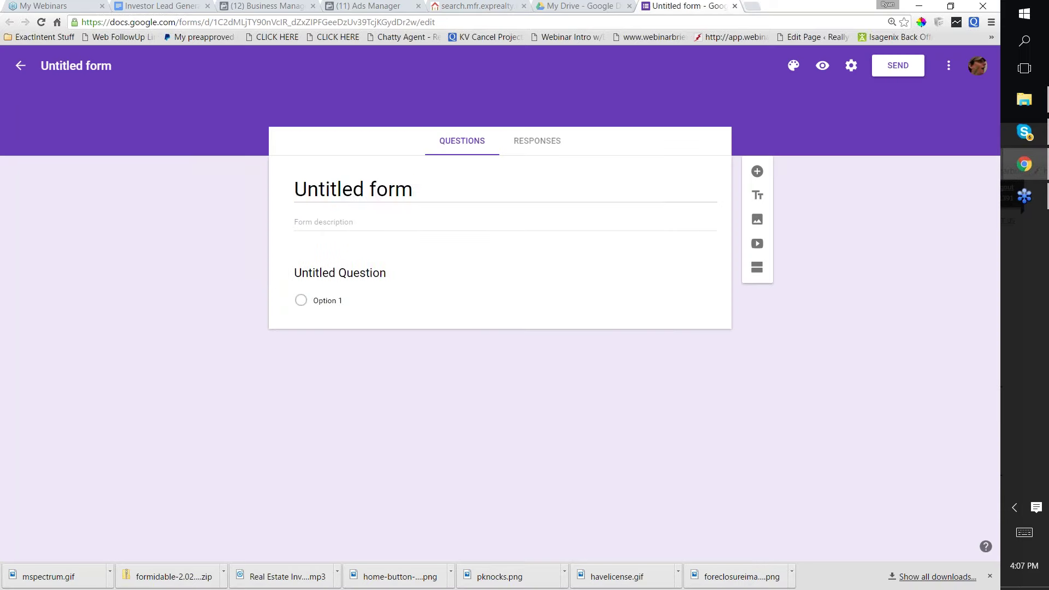
Replace the untitled form's title with "Tacoma Investor Qualifying Form".
click(296, 273)
text(T)
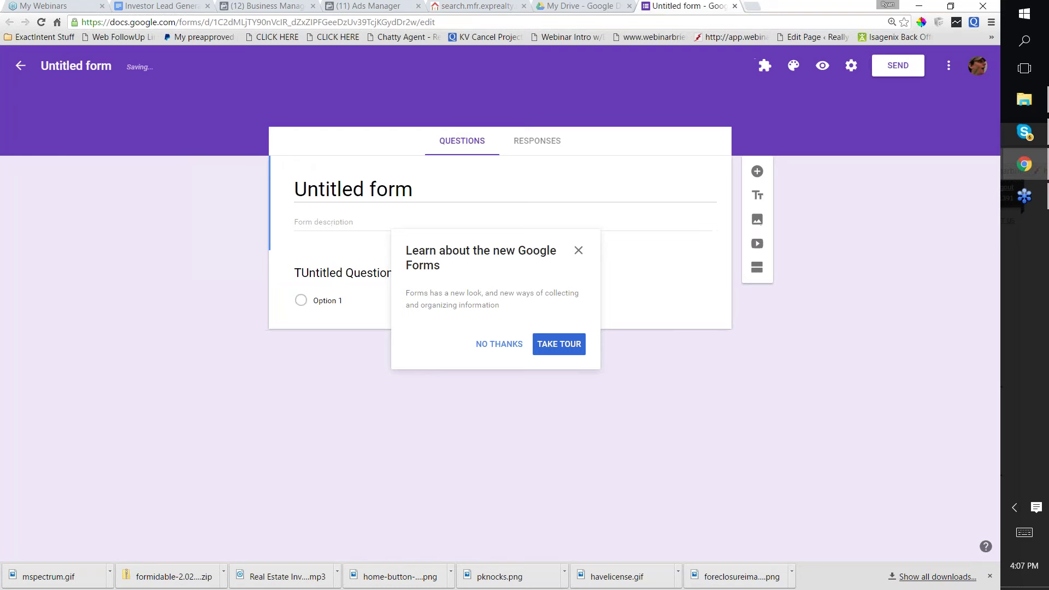
click(414, 190)
drag(413, 191, 298, 178)
text(Taco)
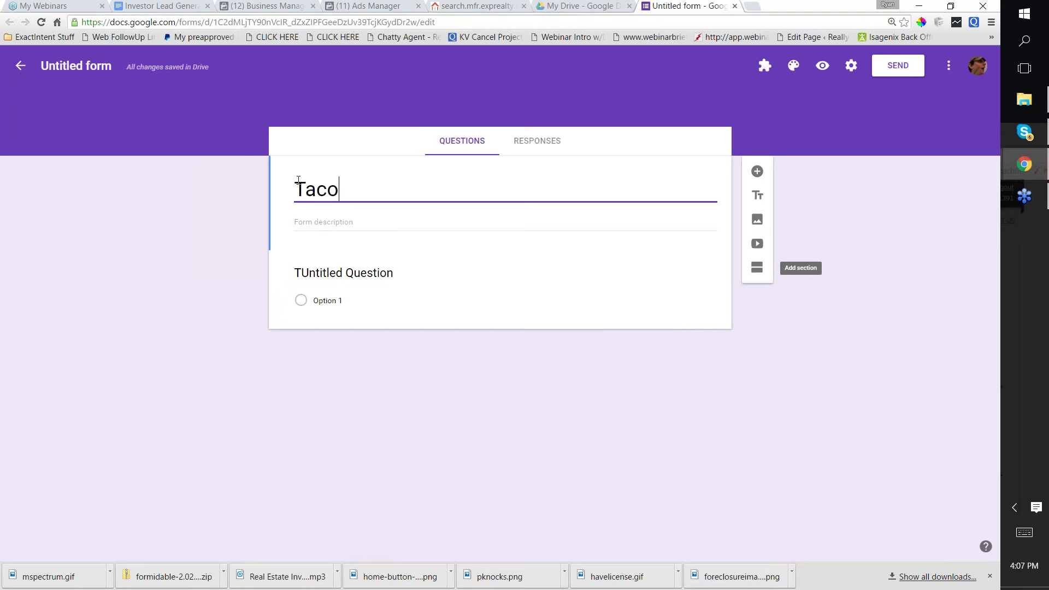
text(ma Qualifying)
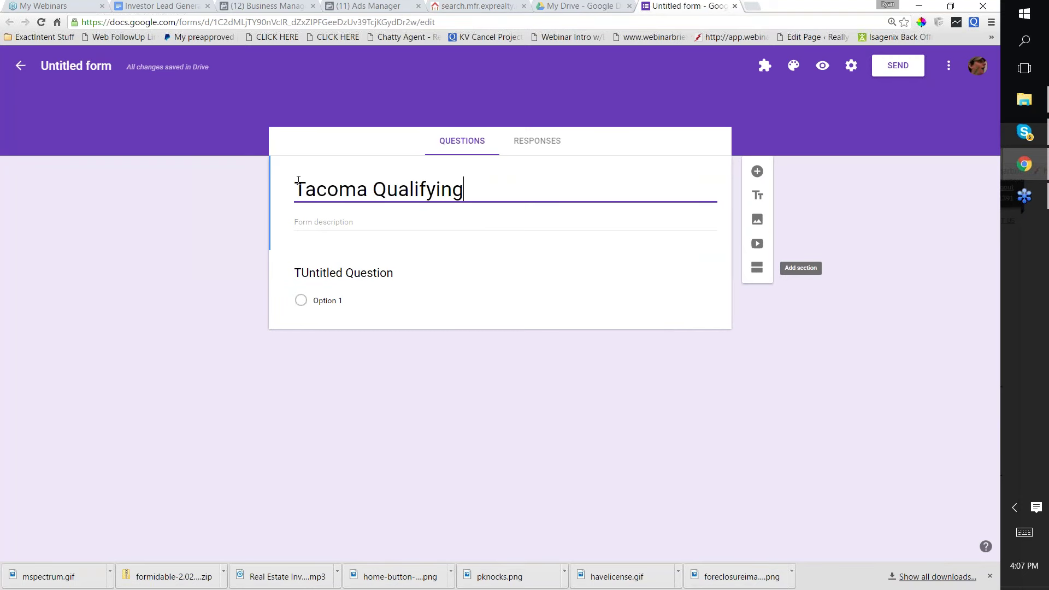
text( Form)
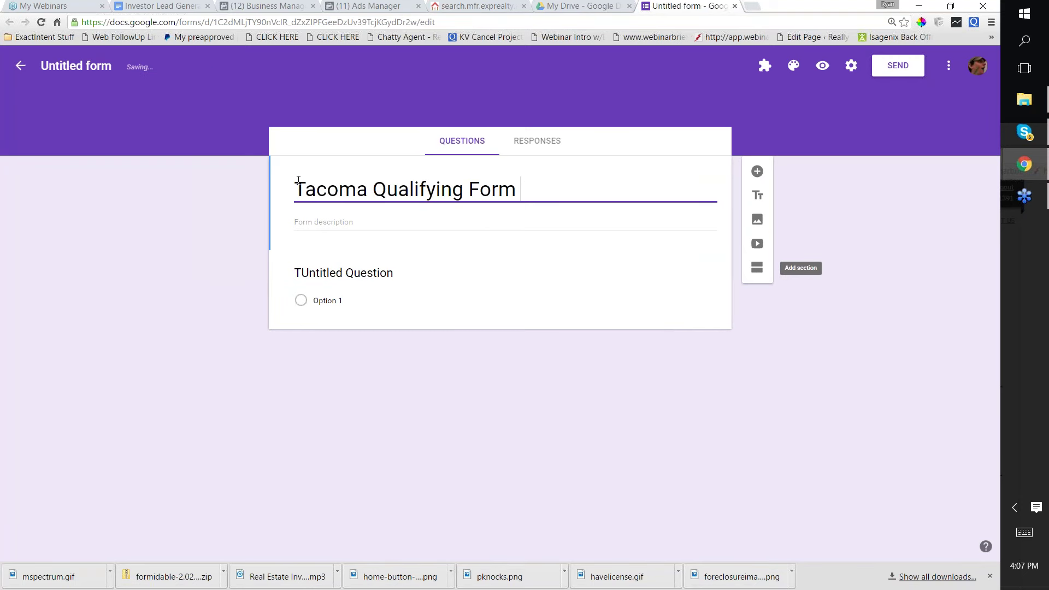
key(Tab)
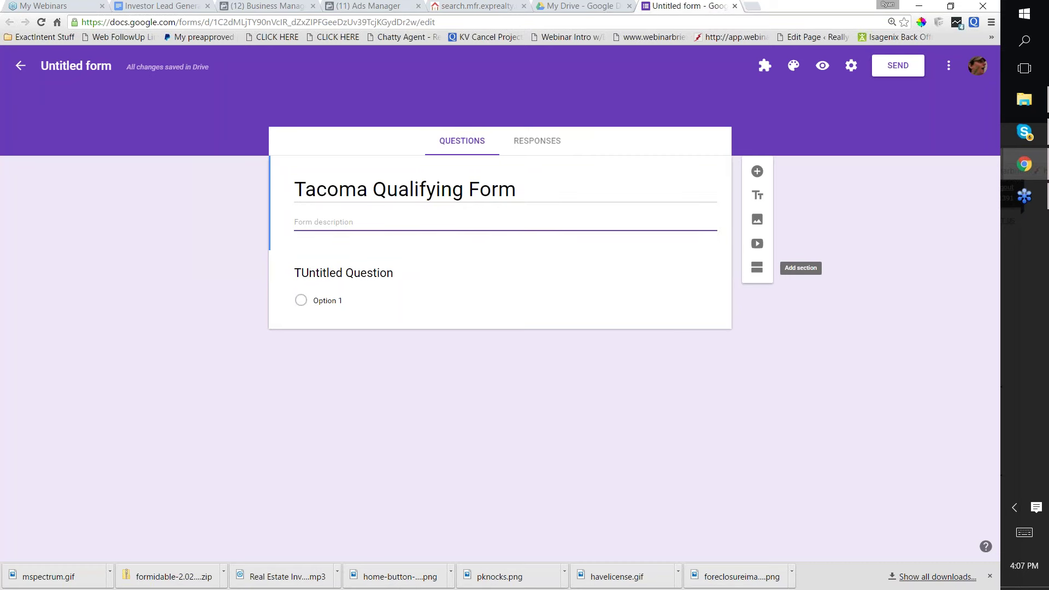
key(shift+Tab)
click(373, 189)
text(Investor)
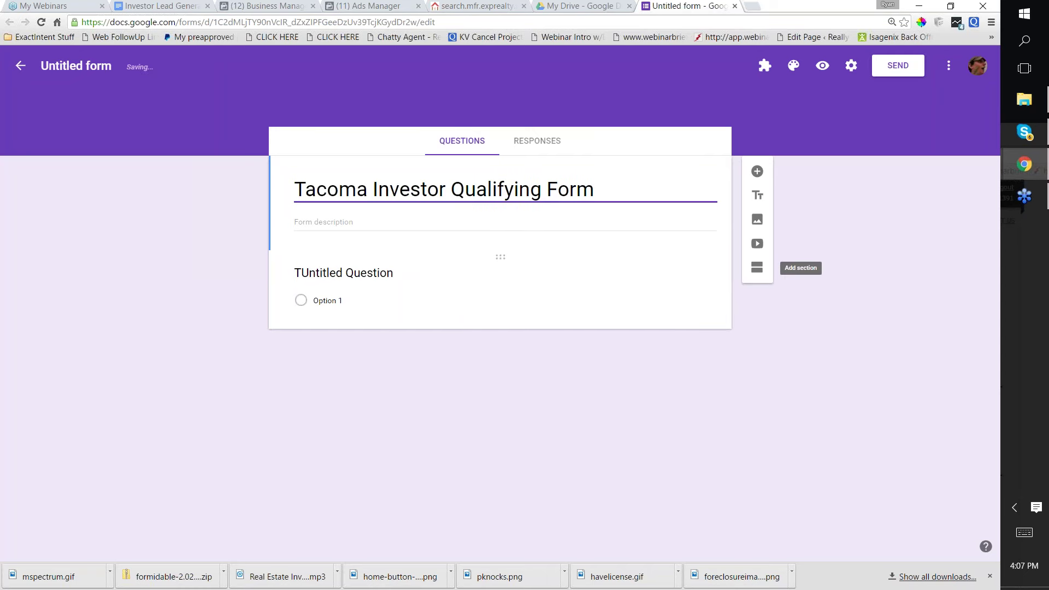
Replace the first question's text with "How Do You Usually Buy?" and dismiss the Facebook notification.
click(361, 272)
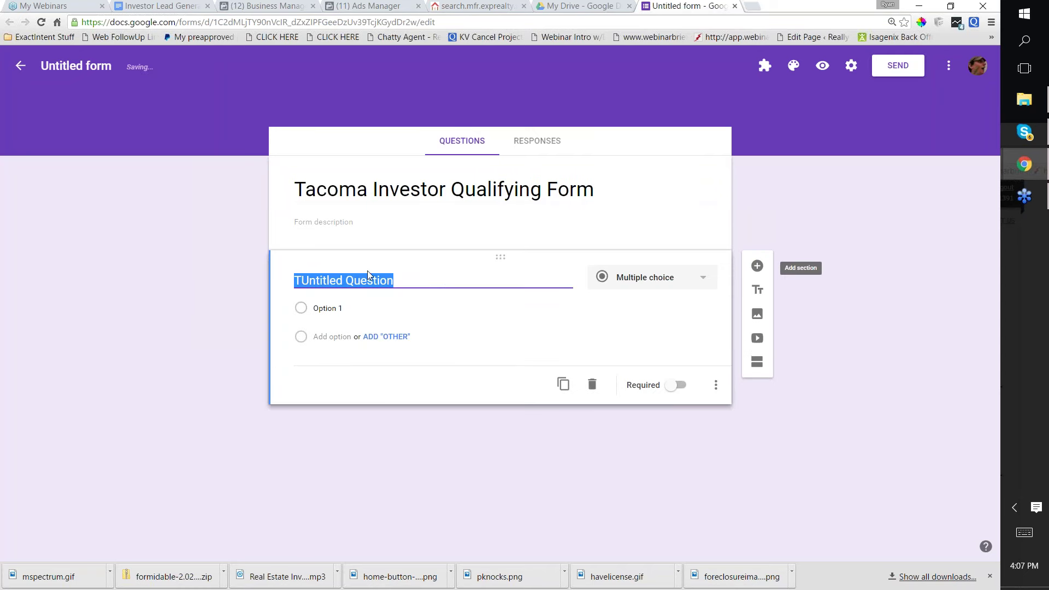
click(391, 280)
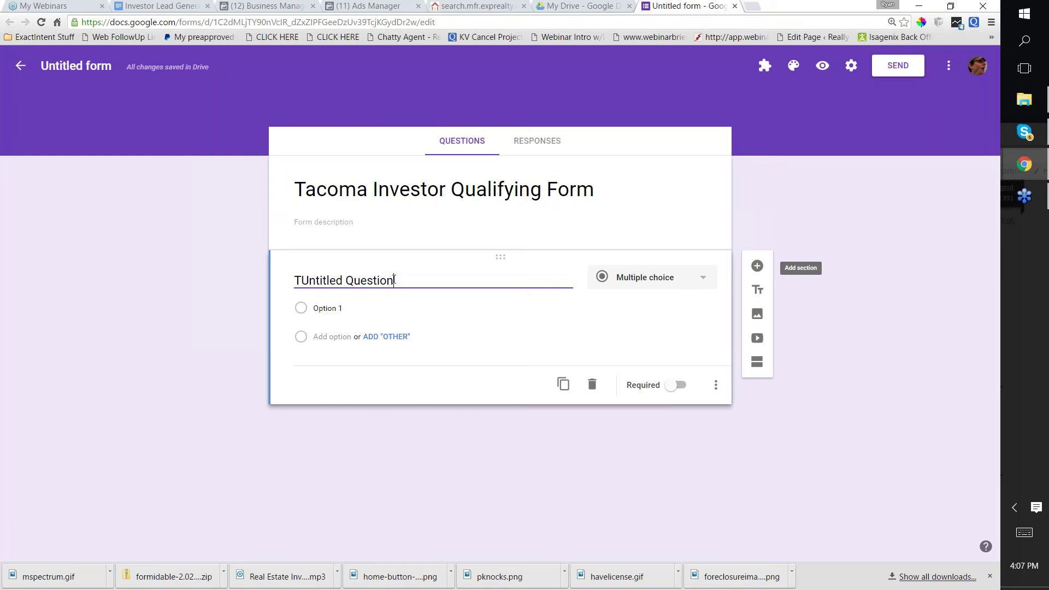
drag(392, 280, 277, 268)
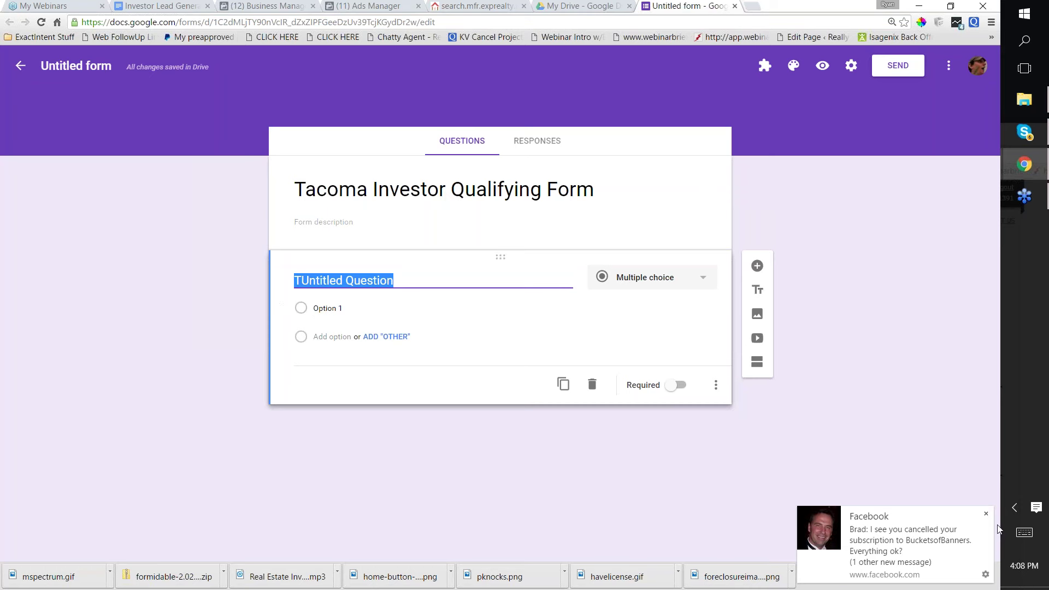
click(986, 515)
click(402, 287)
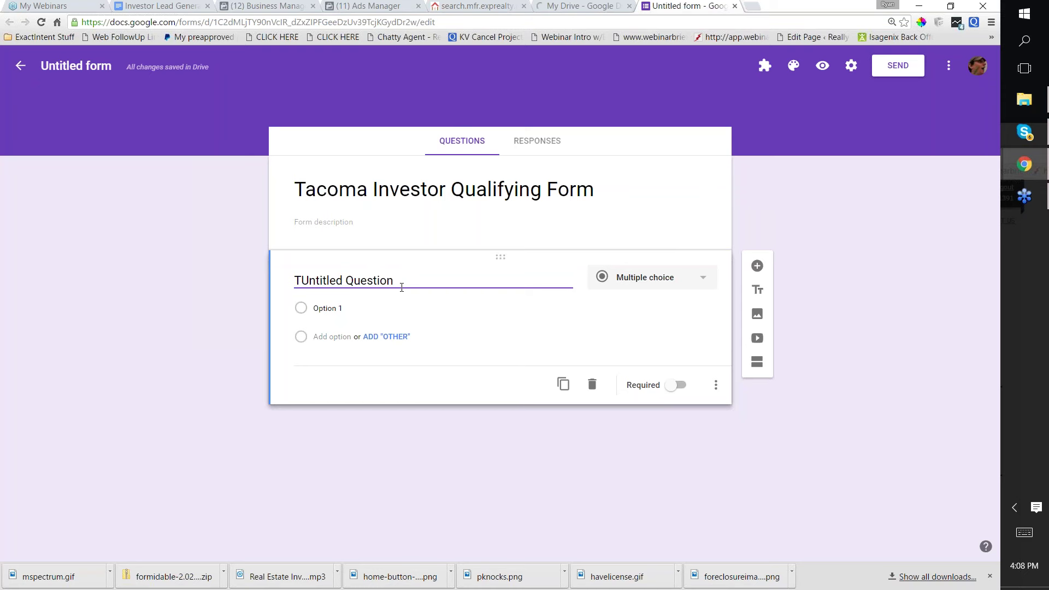
drag(394, 281, 322, 272)
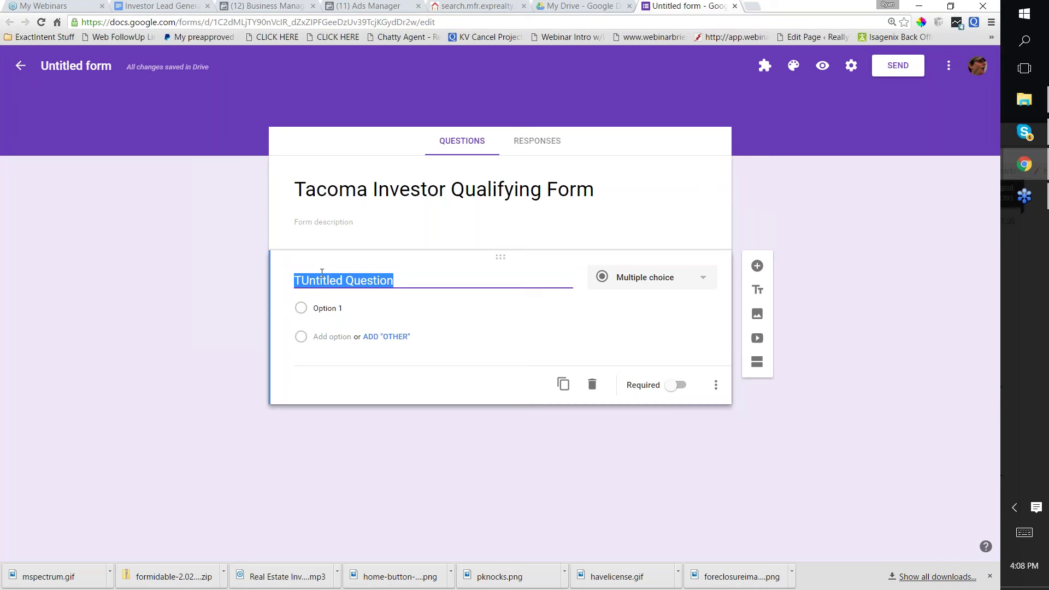
key(BackSpace)
text(N)
key(BackSpace)
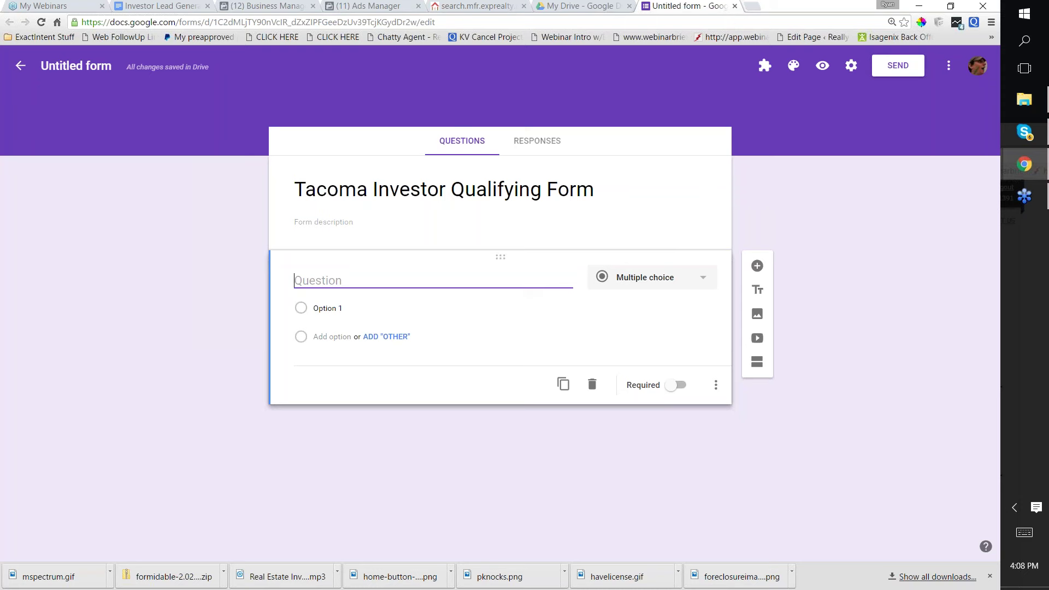
text(How Do You usua)
key(BackSpace)
key(BackSpace)
key(BackSpace)
key(BackSpace)
text(Usually Buy?)
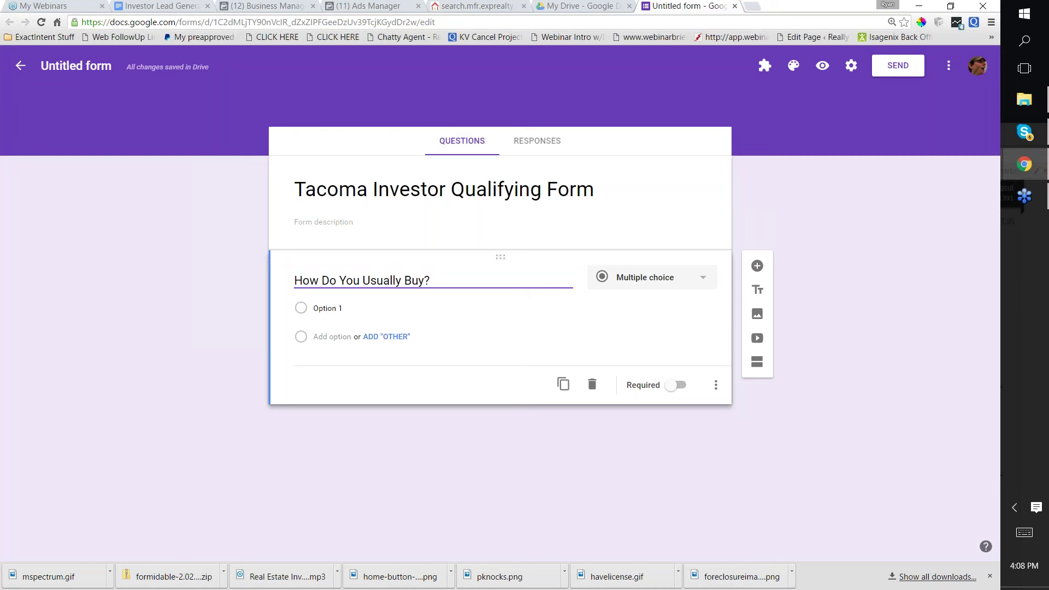
Replace the form's title with "Tacoma Distressed Properties List".
click(507, 186)
click(507, 186)
drag(593, 185, 291, 173)
text(hE)
key(BackSpace)
key(BackSpace)
text(Tacoma Disttr)
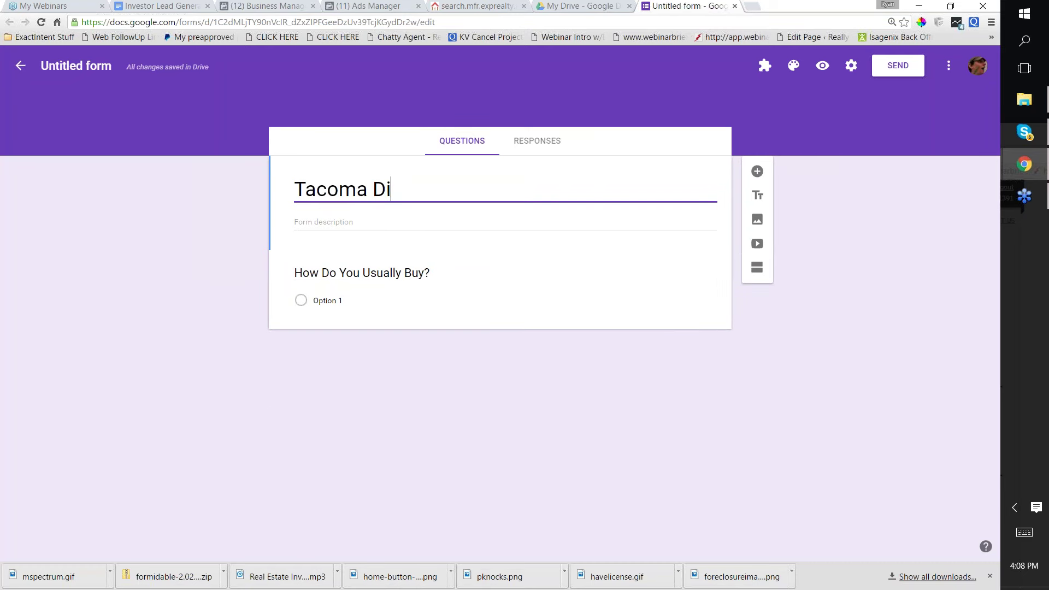
key(BackSpace)
key(BackSpace)
text(res)
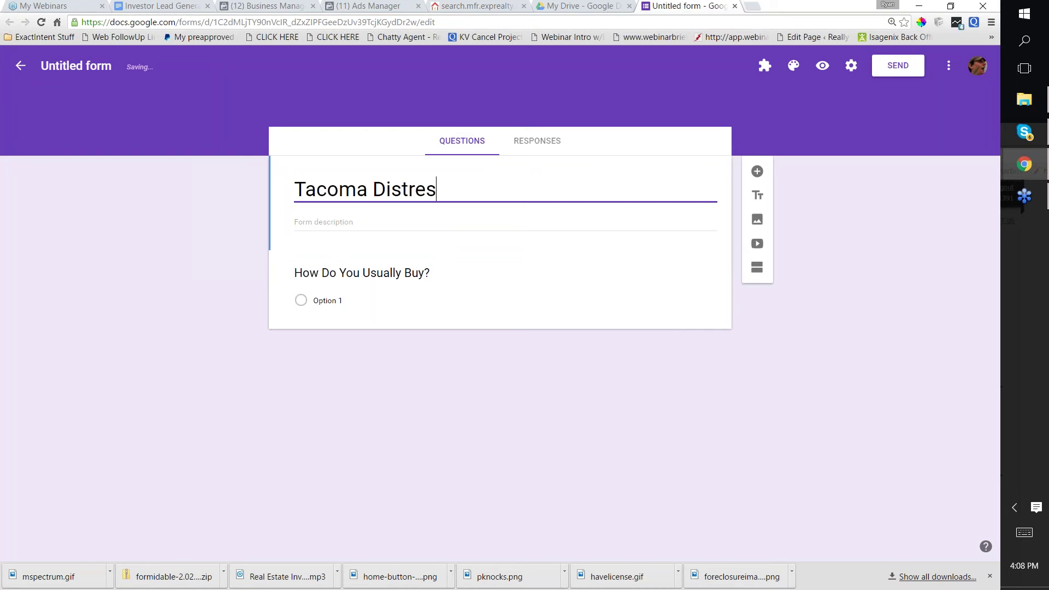
text(sed Properties List/)
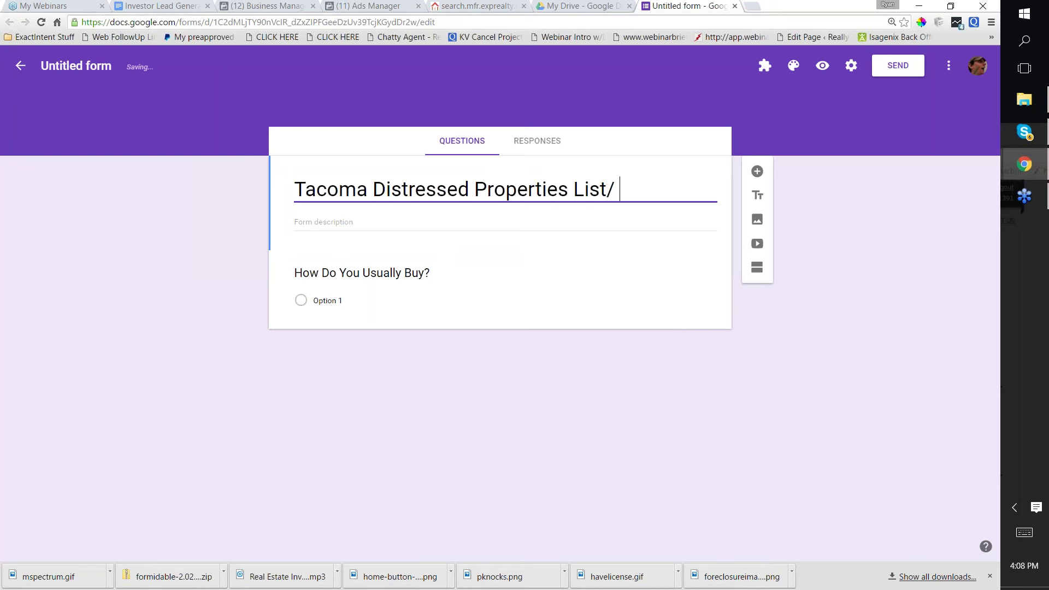
key(BackSpace)
Open the reocomplete.com website in a new browser tab.
click(753, 6)
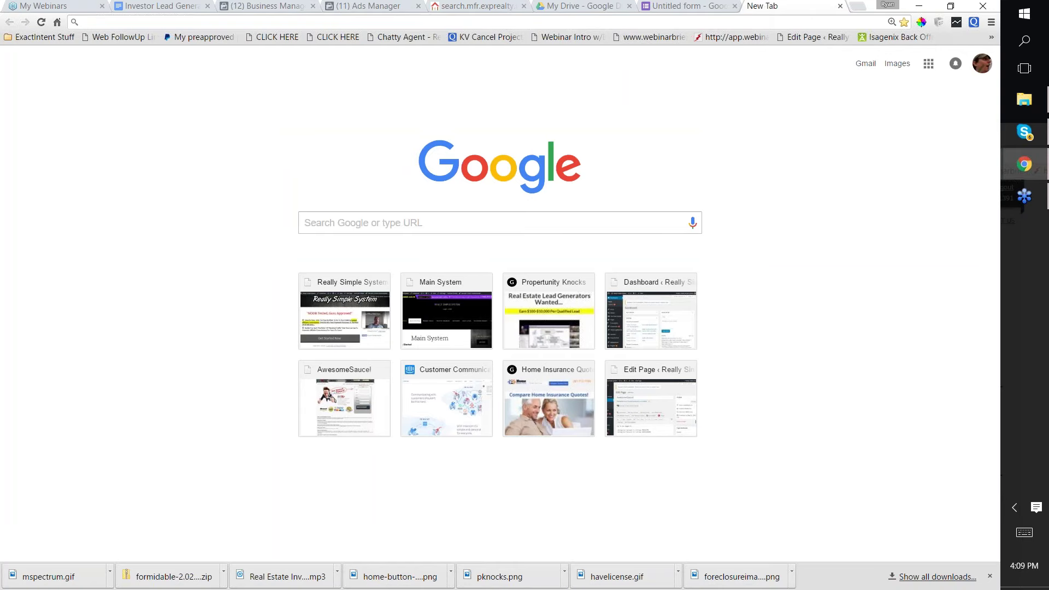
text(reocomplete.cm)
key(Return)
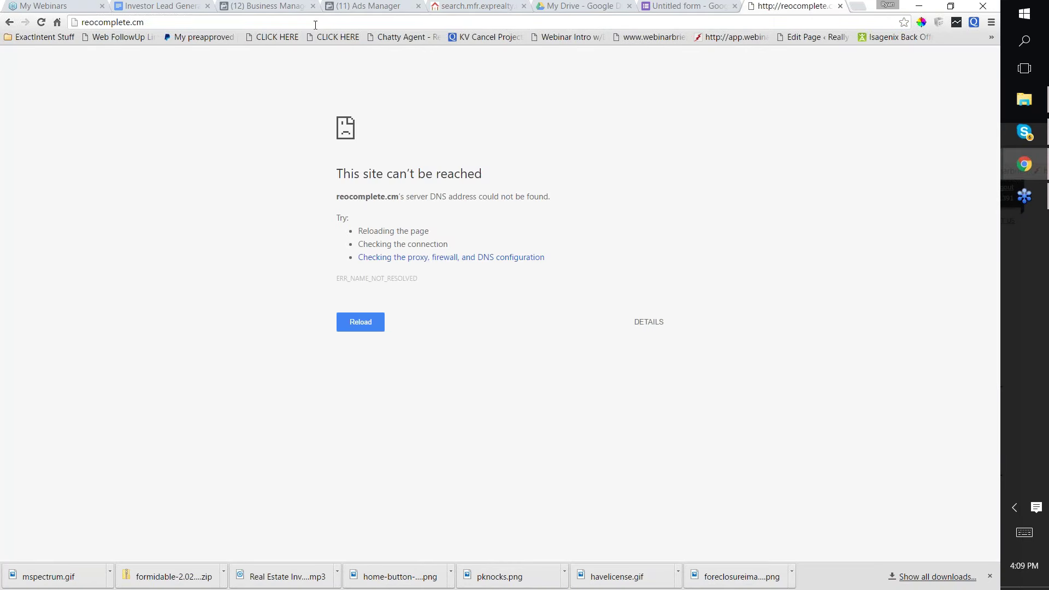
drag(137, 23, 157, 23)
text(om)
key(Return)
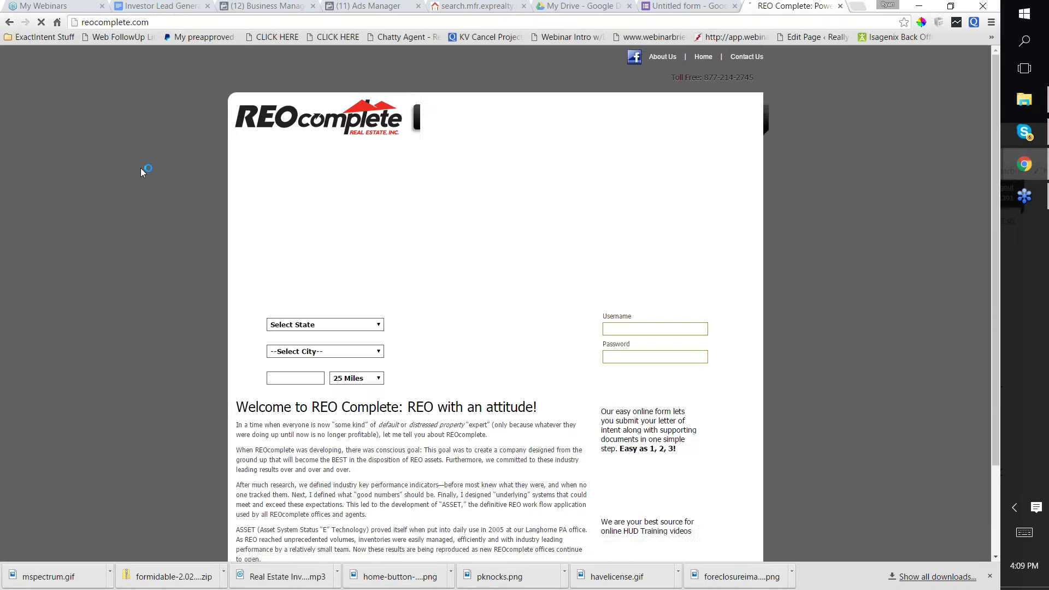
Examine the REO Complete home page and its list of current properties, including addresses, prices and photos.
scroll(342, 212, down, 2)
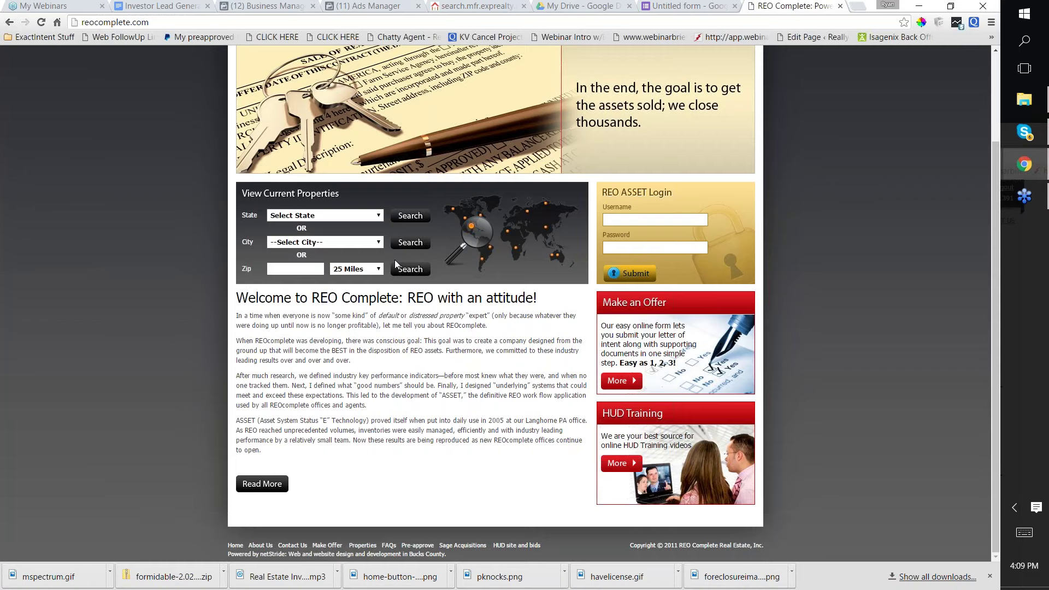
scroll(395, 260, up, 2)
click(483, 119)
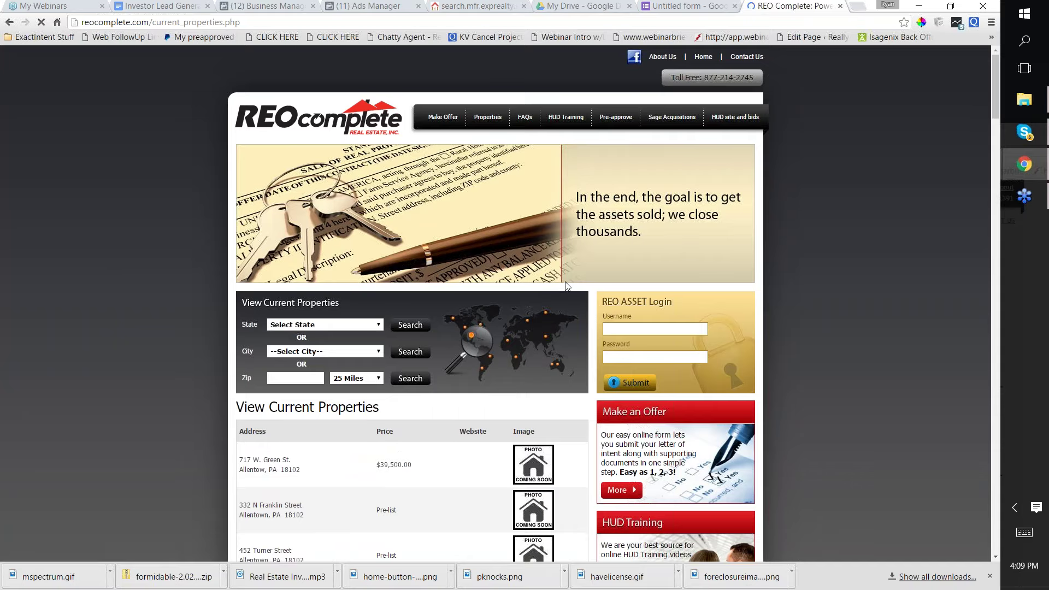
scroll(564, 284, down, 5)
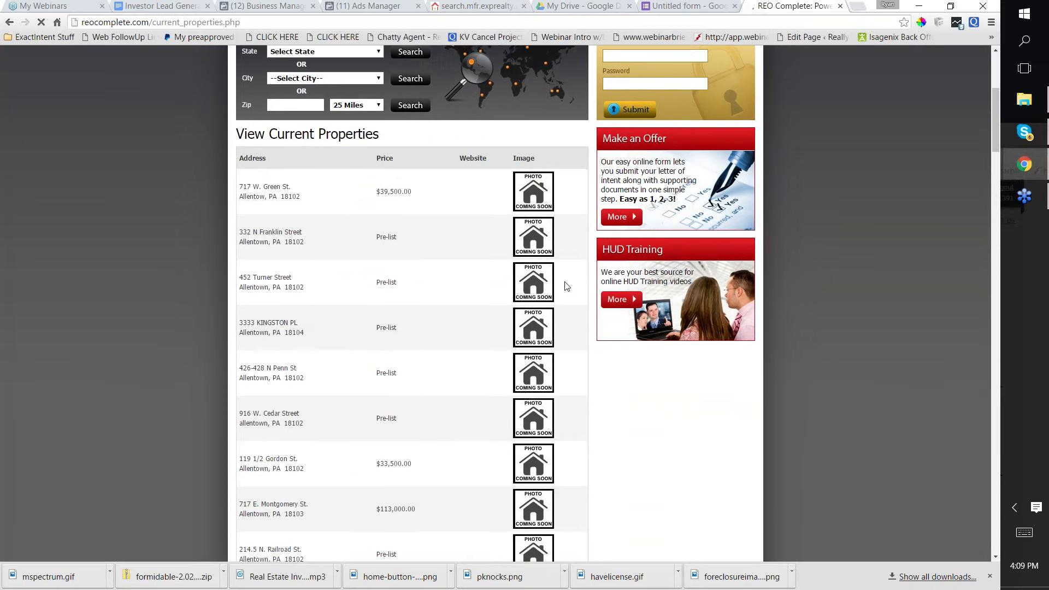
scroll(333, 352, down, 20)
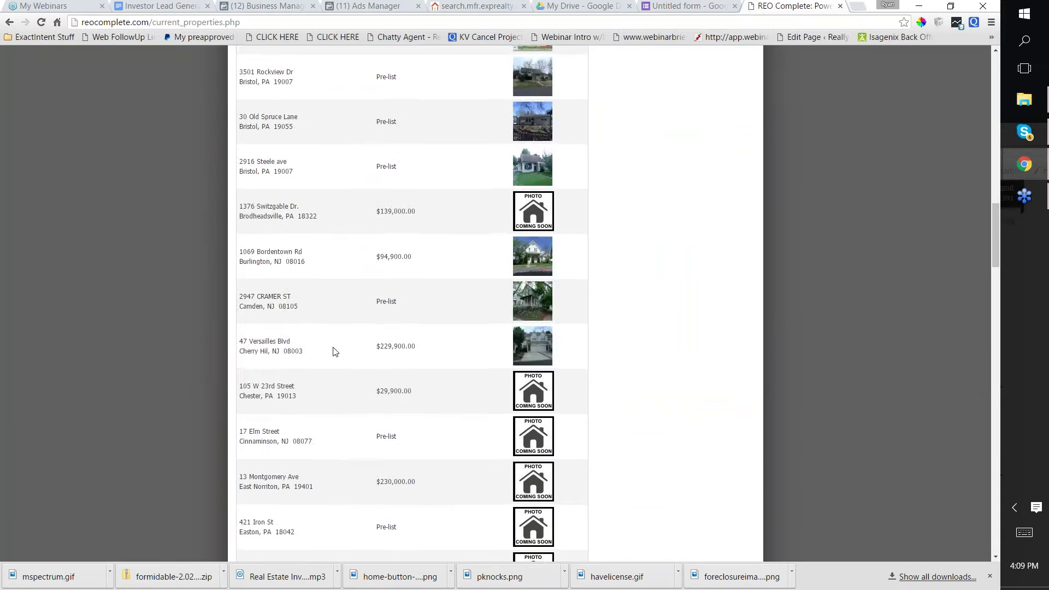
scroll(335, 351, down, 8)
scroll(335, 352, up, 20)
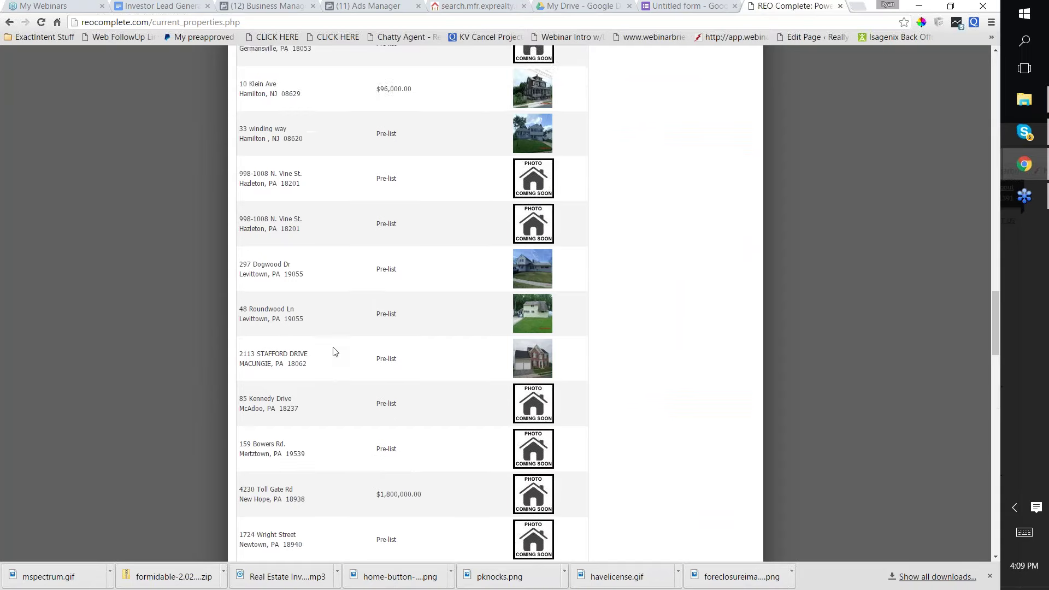
scroll(335, 351, up, 15)
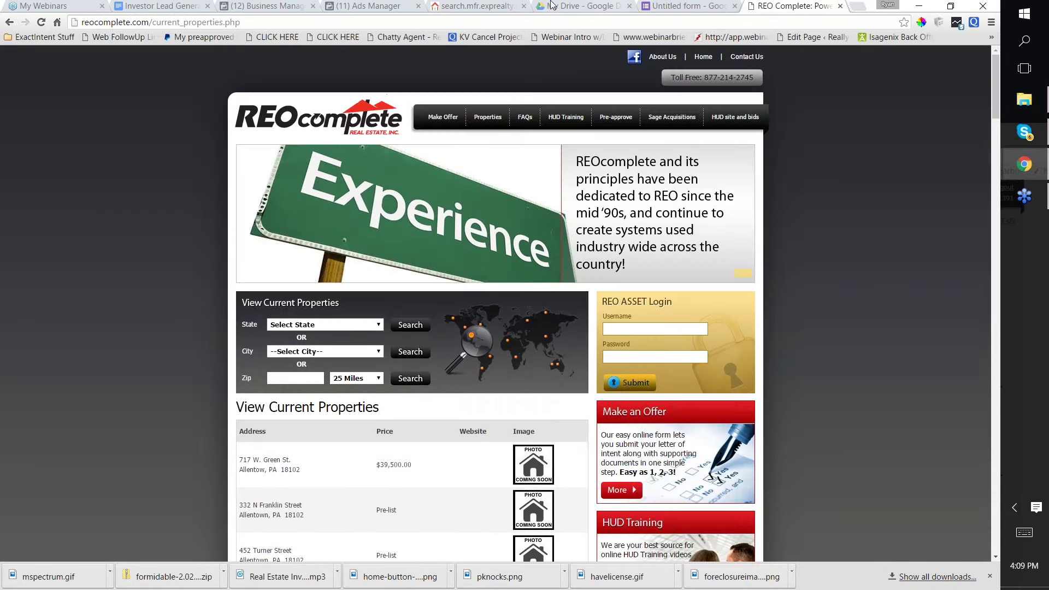
Open the "Investor Lead Generation Strategies" document from Google Drive and switch to its already open copy.
click(703, 5)
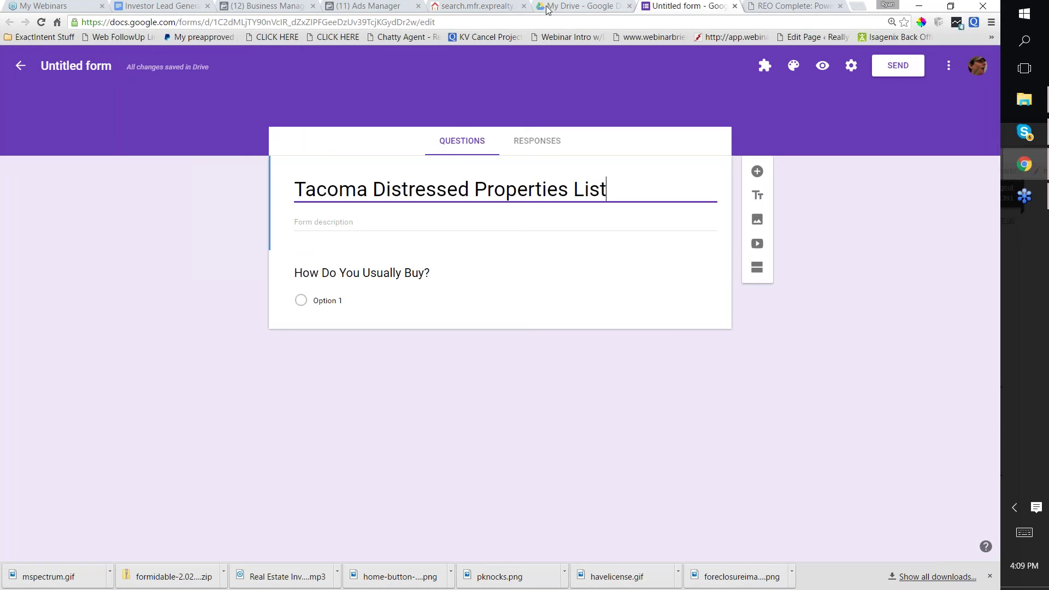
click(581, 6)
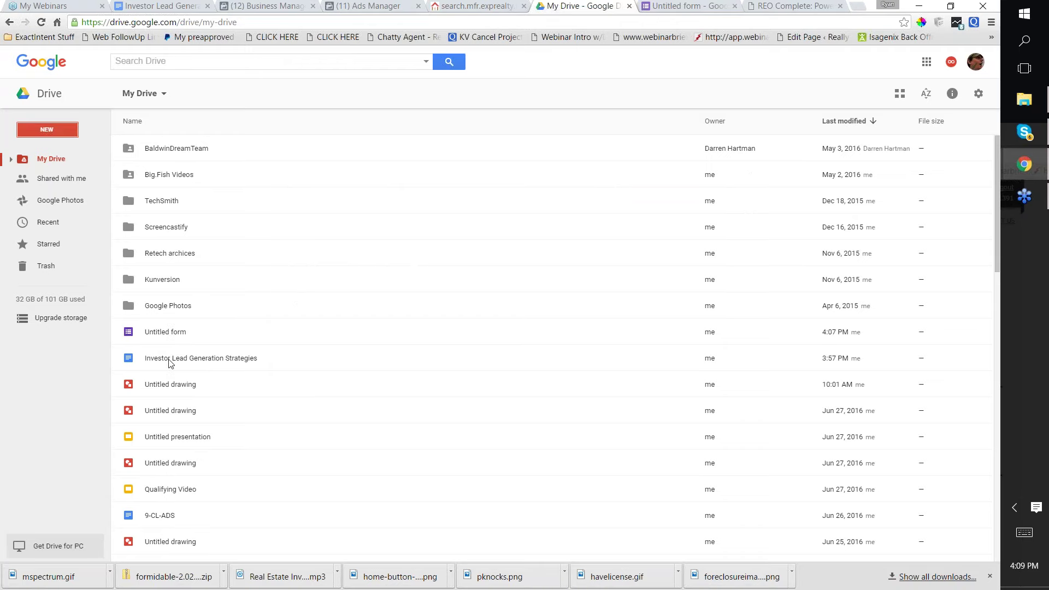
double_click(170, 360)
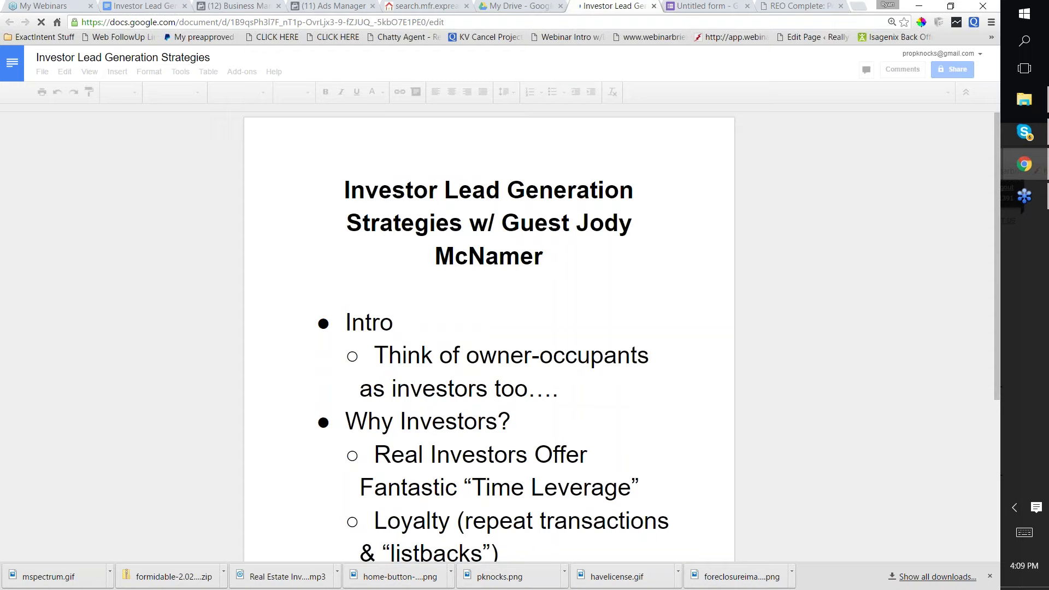
click(152, 8)
Remove the empty bullet below "Watch for the 'walk of shame'" in the auction section, leaving an unbulleted line.
scroll(480, 372, down, 3)
scroll(480, 372, up, 3)
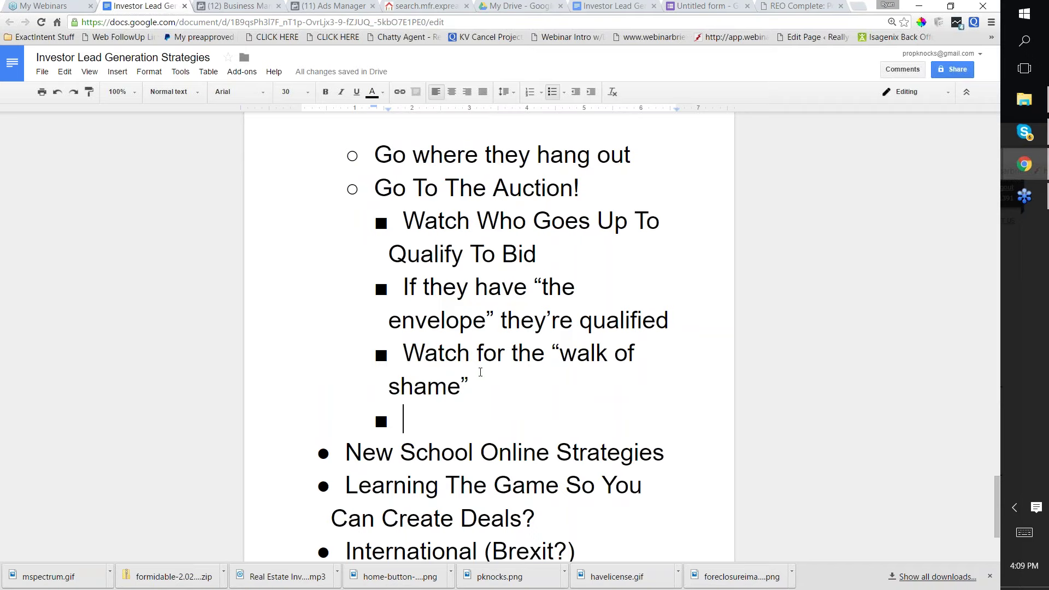
scroll(480, 373, down, 3)
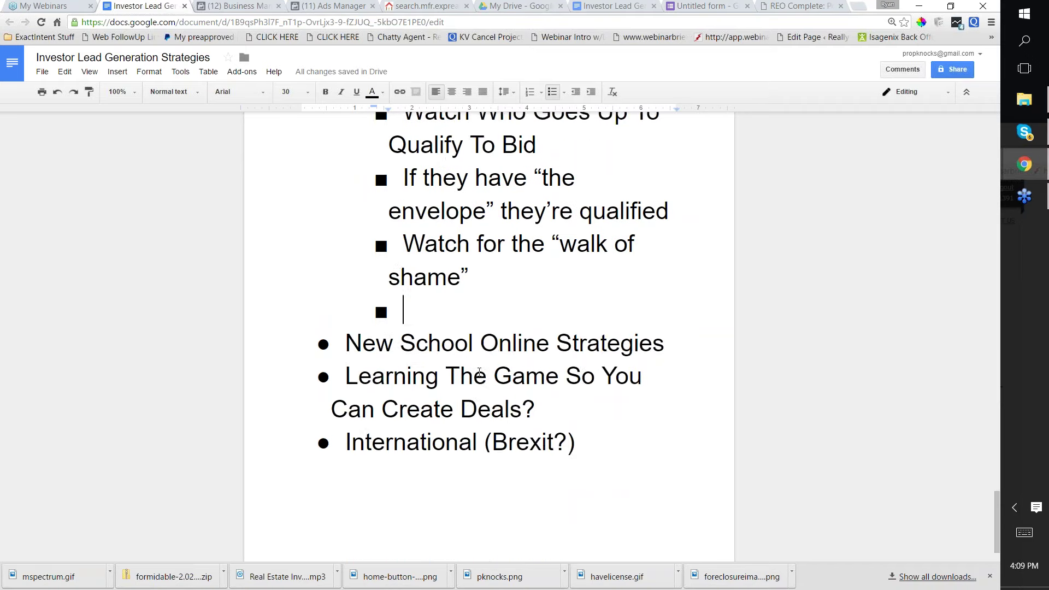
scroll(479, 372, up, 5)
scroll(479, 372, down, 2)
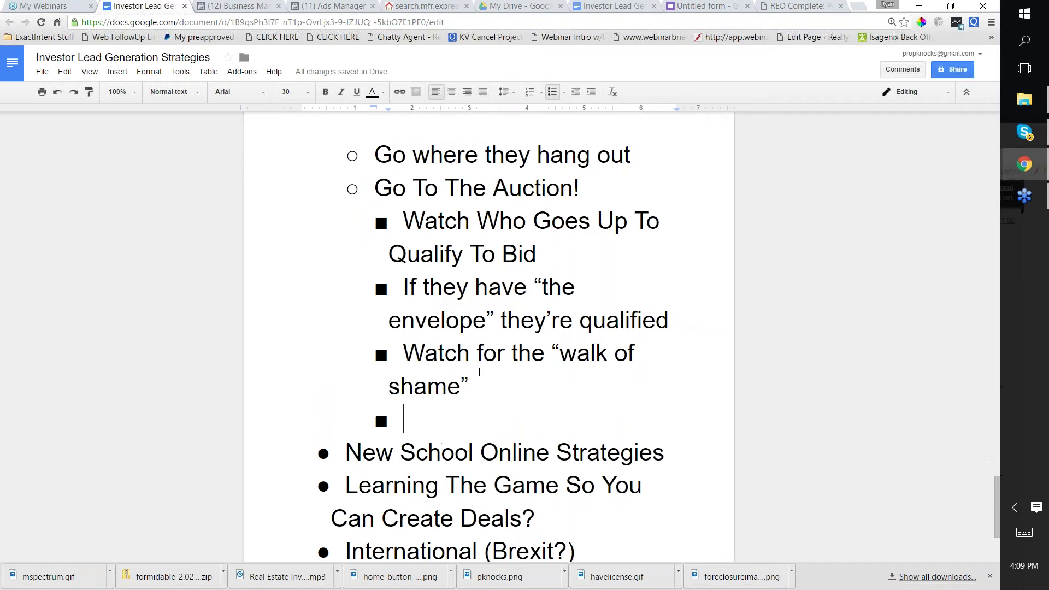
text(Create)
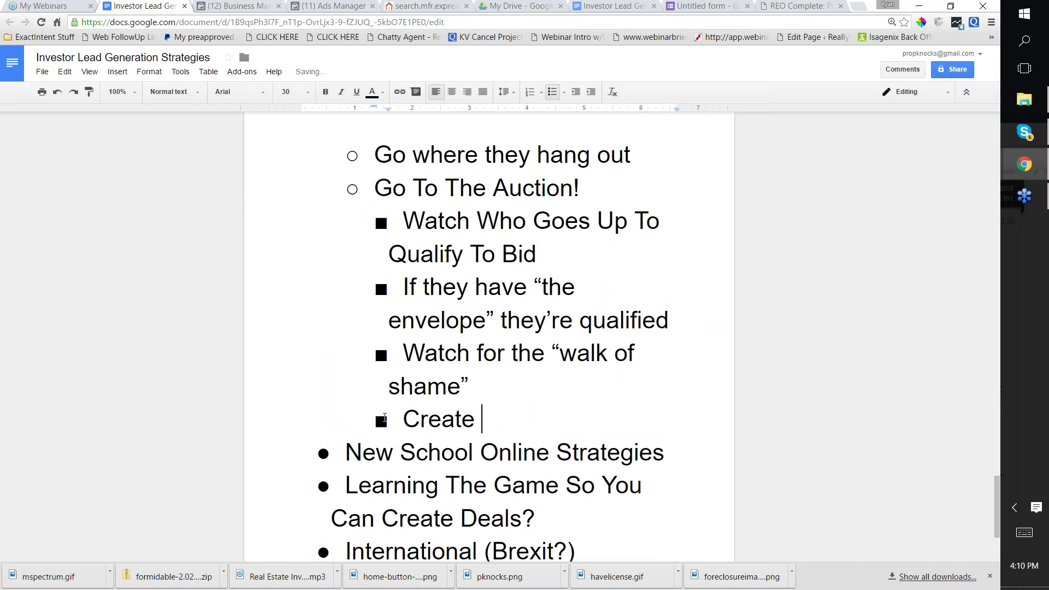
key(BackSpace)
key(BackSpace)
key(BackSpace)
key(BackSpace)
key(BackSpace)
key(BackSpace)
key(BackSpace)
key(BackSpace)
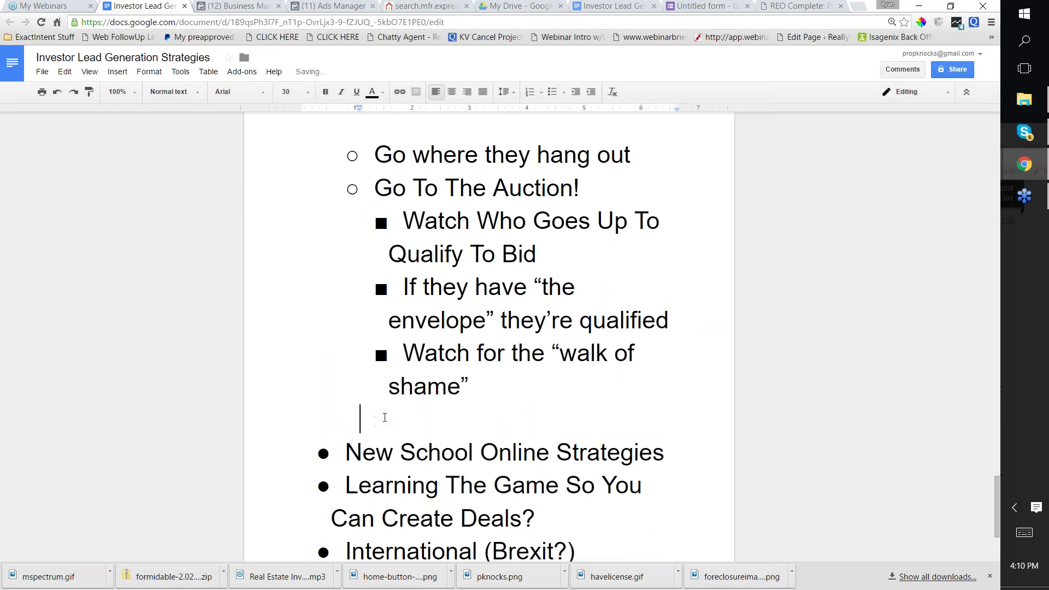
Add the line "CREATE A PRIVATE LIST" below the auction bullets with a blank line before and after, and underline PRIVATE.
text(CREATE A)
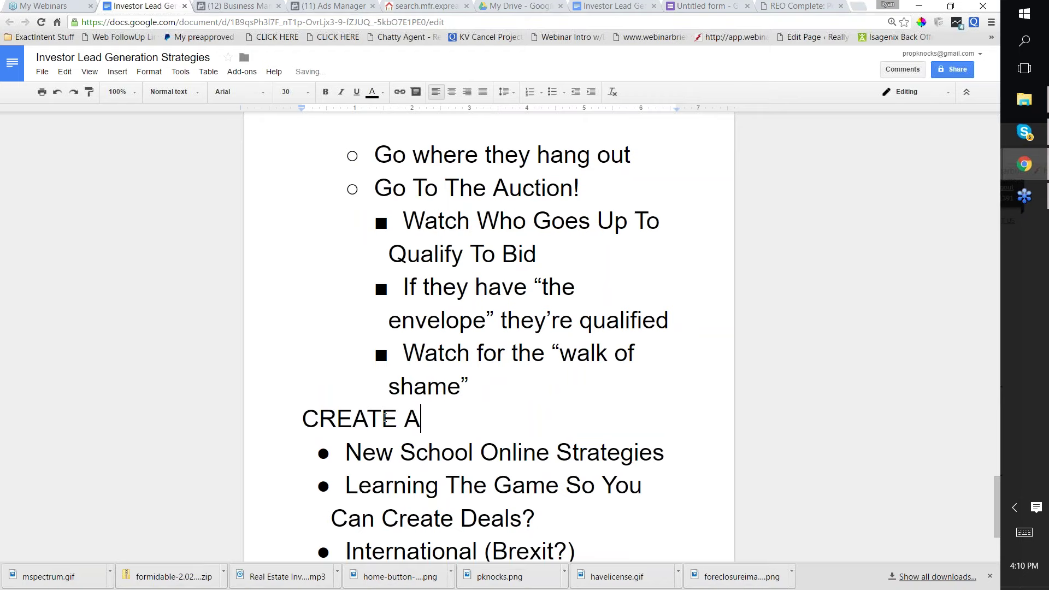
text( PRIVATE LIST)
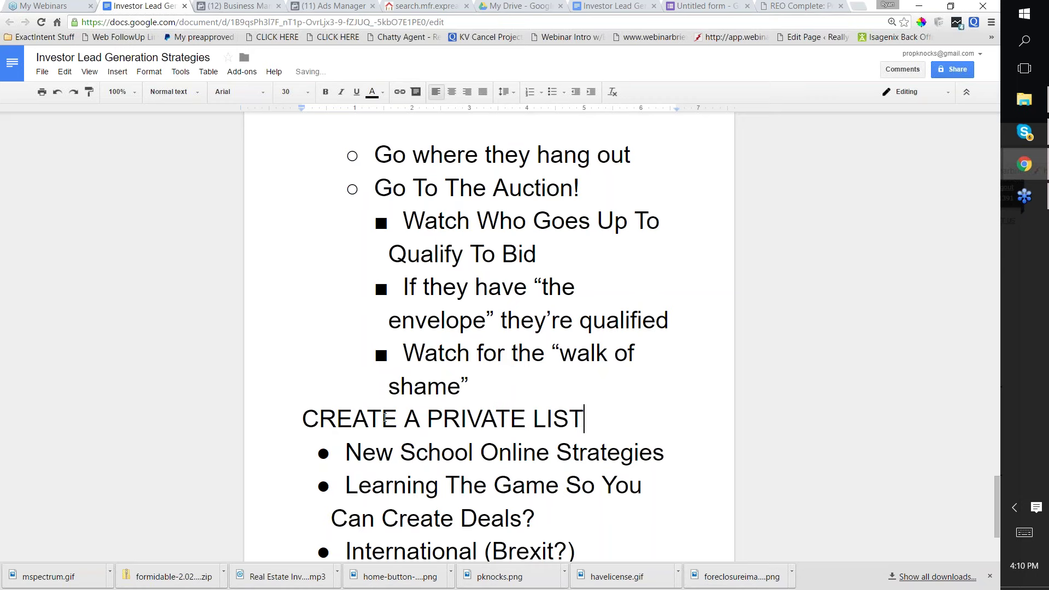
key(Return)
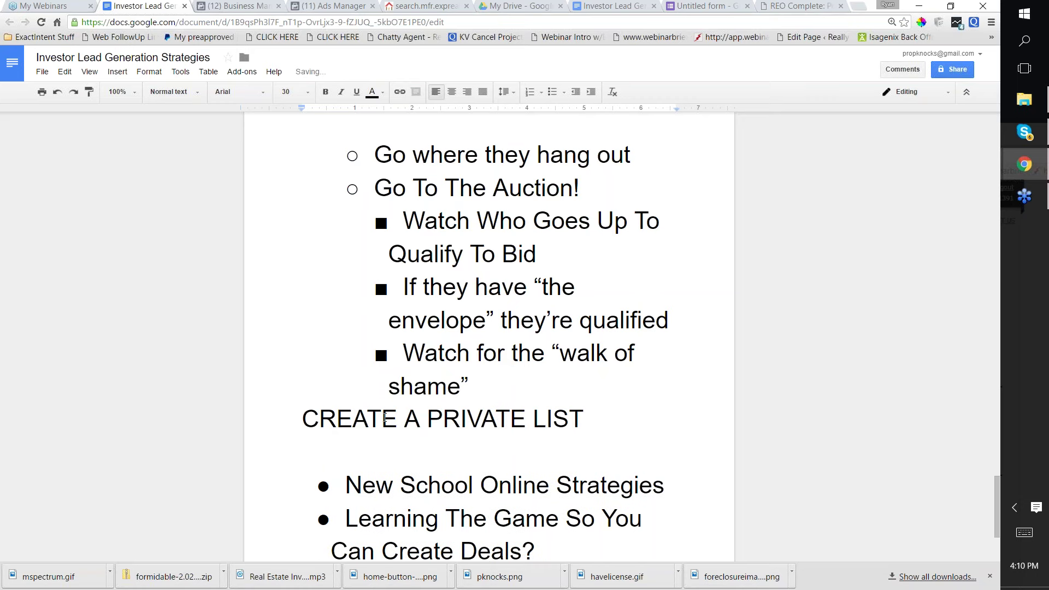
click(300, 419)
key(Return)
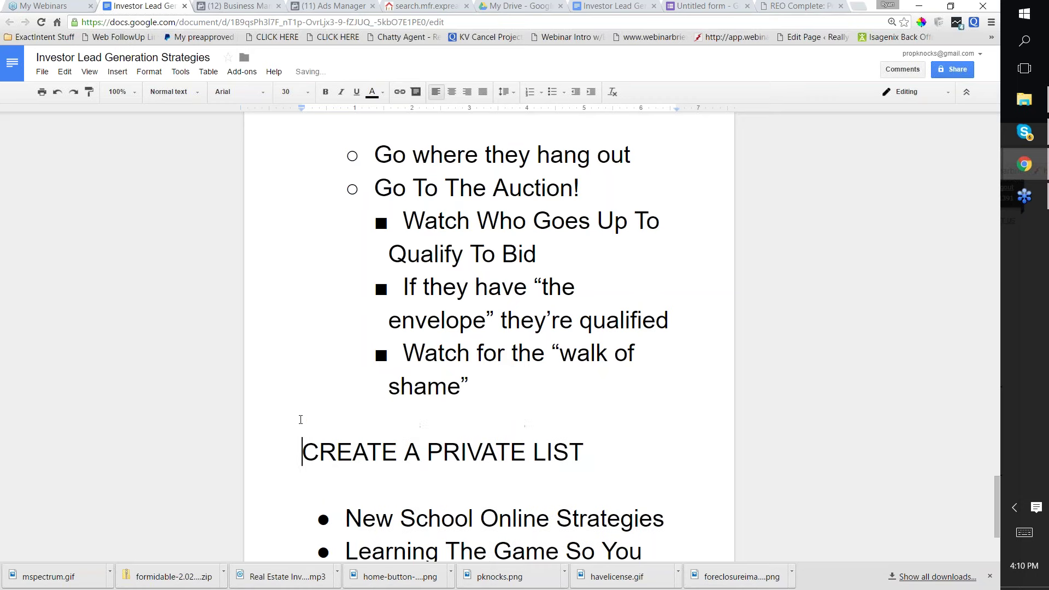
drag(426, 452, 526, 452)
click(357, 93)
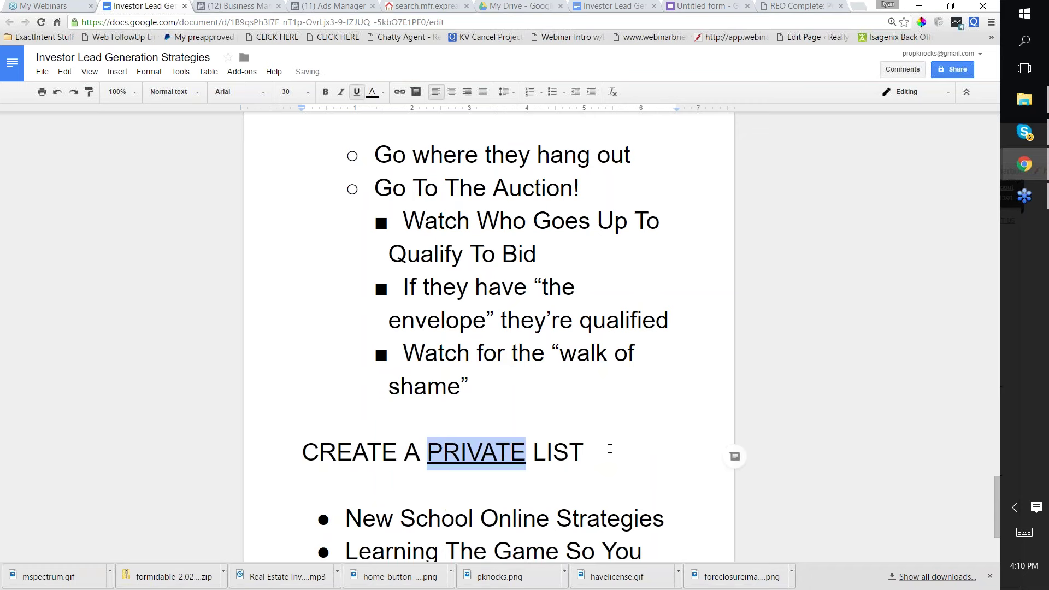
Extend the "CREATE A PRIVATE LIST" line with the text: Or Something Pretty "Niched" w Kunversion.
click(608, 445)
text(Or S)
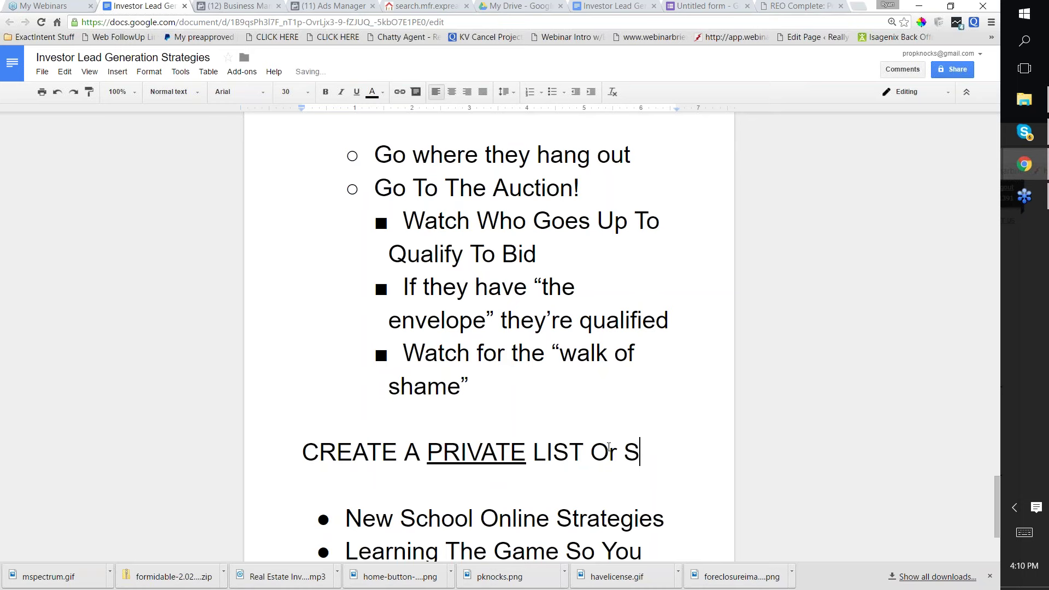
text(omething Pretty)
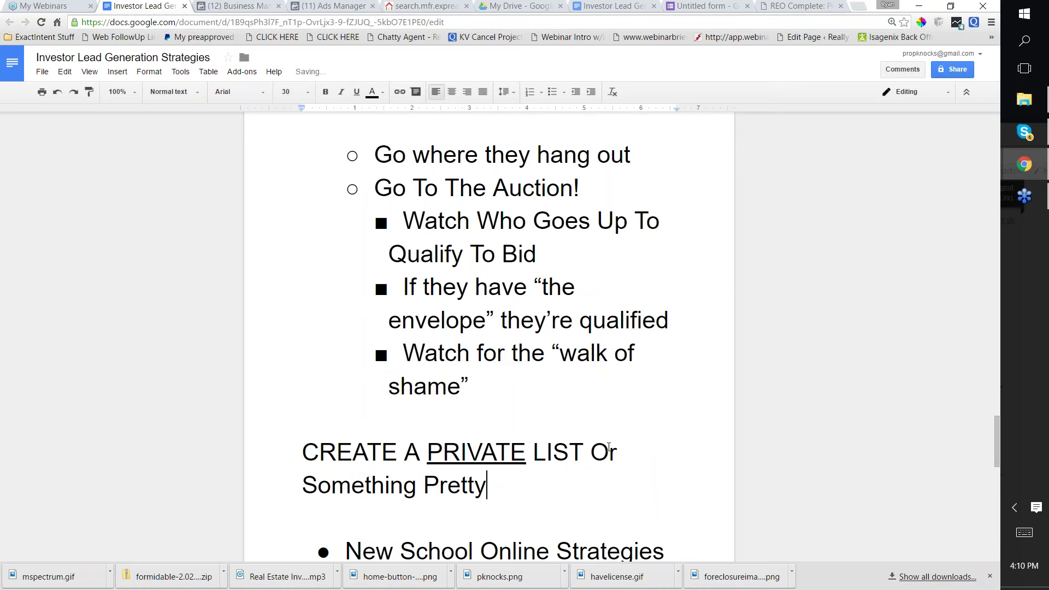
text( "Niched @ Kun)
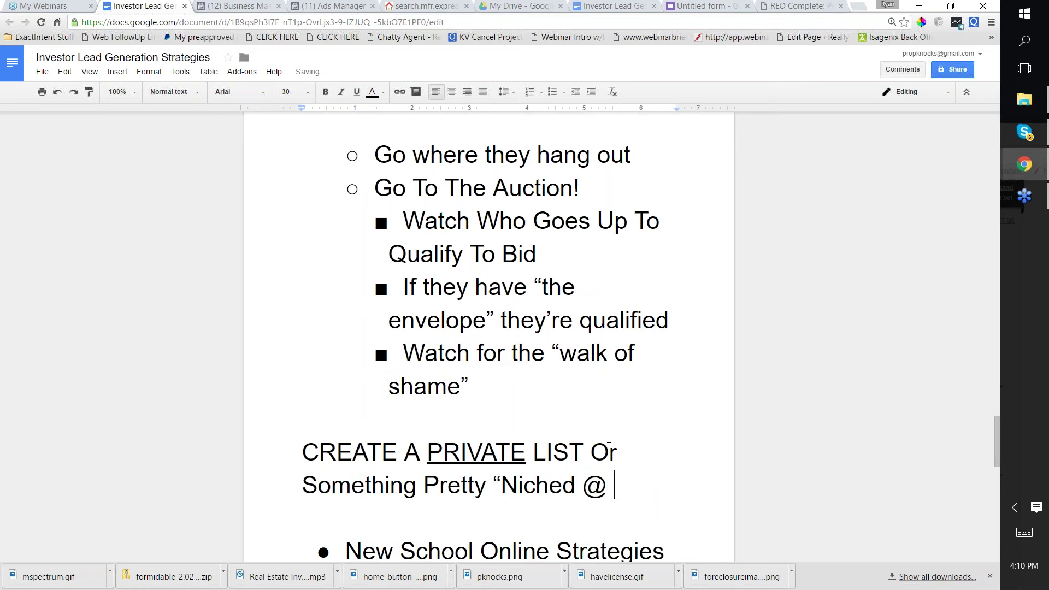
key(BackSpace)
key(BackSpace)
key(BackSpace)
key(BackSpace)
key(BackSpace)
key(BackSpace)
text(" w Kunversion)
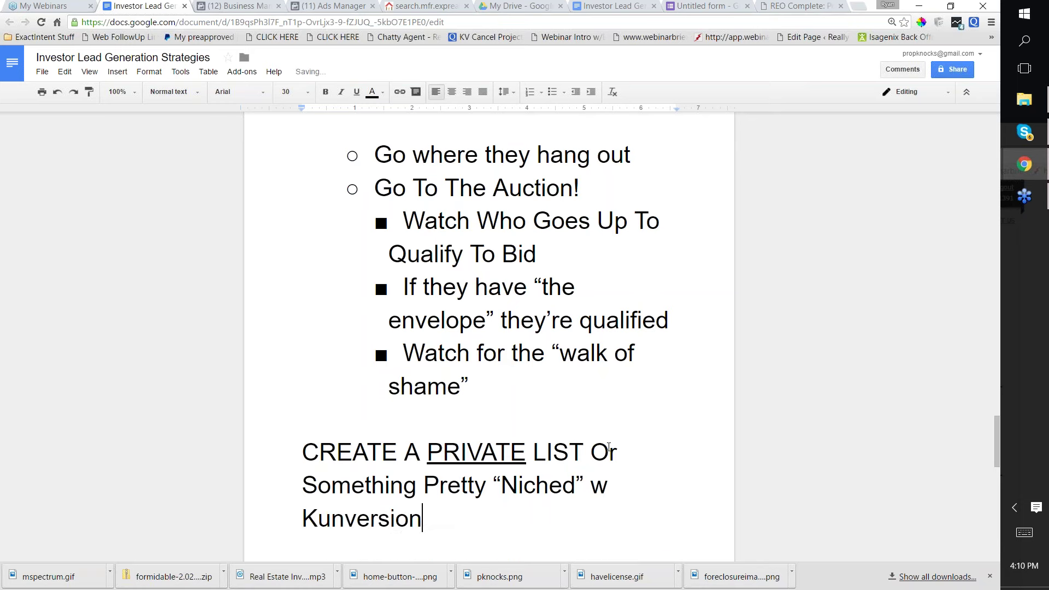
Center the whole "CREATE A PRIVATE LIST Or Something Pretty 'Niched' w Kunversion" line.
drag(434, 522, 300, 452)
click(451, 92)
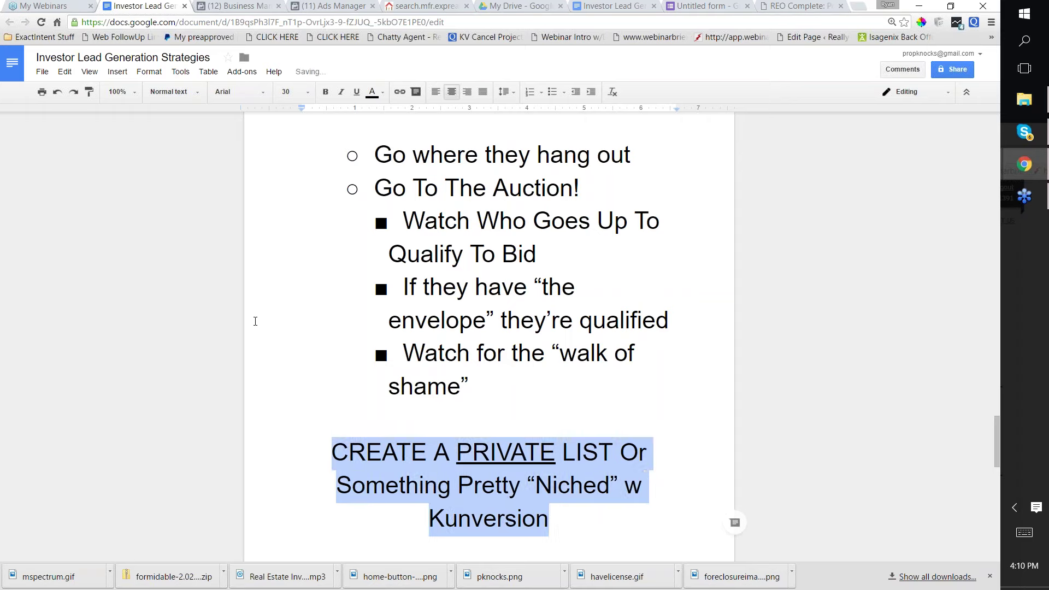
click(388, 320)
scroll(411, 313, down, 3)
scroll(410, 309, down, 1)
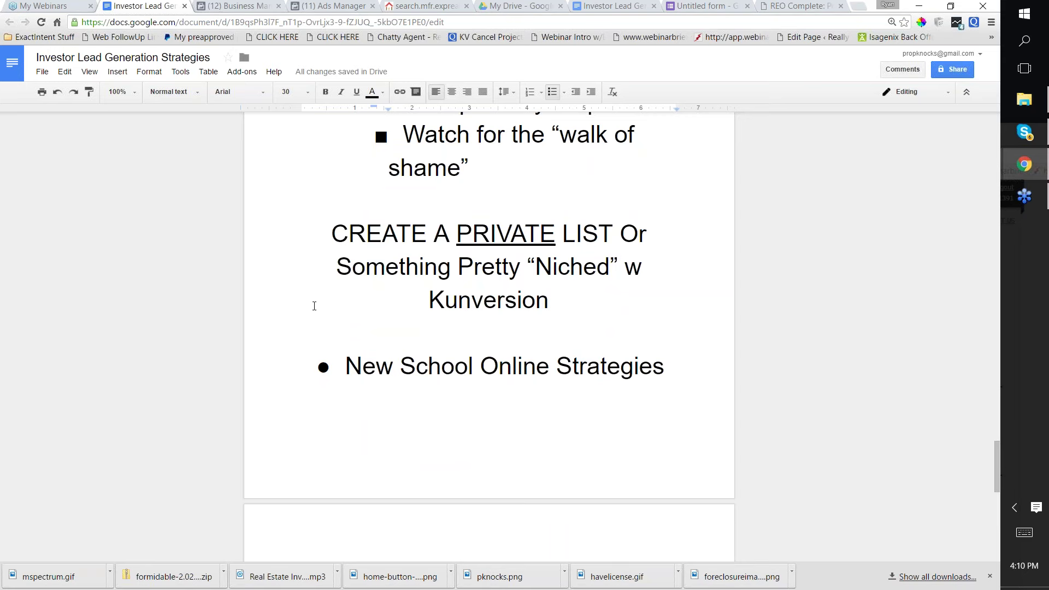
scroll(315, 305, down, 2)
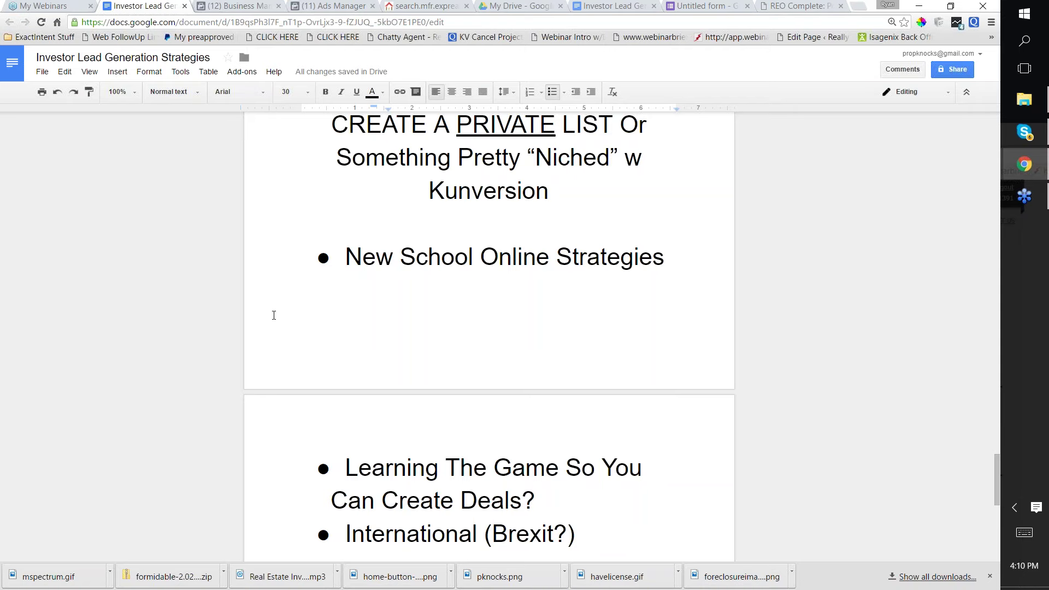
Switch to the Tacoma Investors landing page tab and load the site's home page, search.mfr.exprealty.com.
key(ctrl+5)
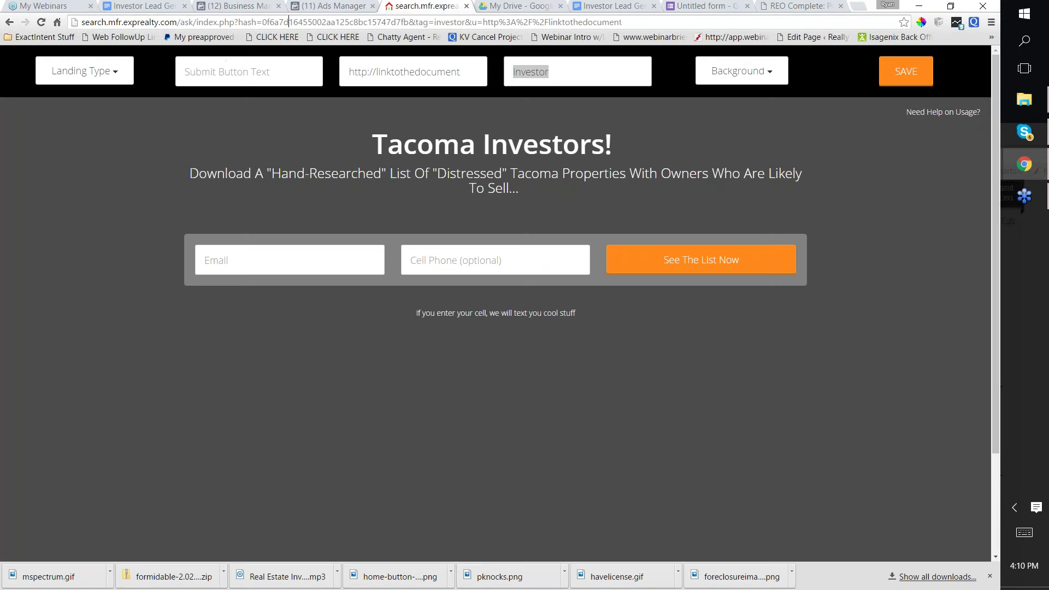
key(ctrl+l)
text(search.exprealty.com)
key(Return)
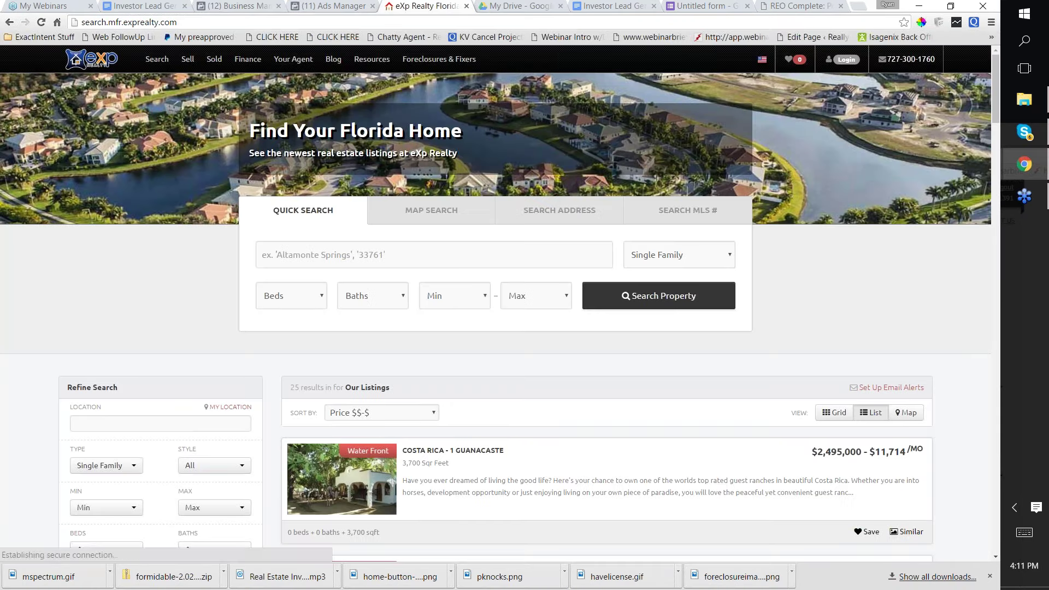
Select Foreclosures under Financial Options as a filter for the property search.
scroll(145, 295, down, 7)
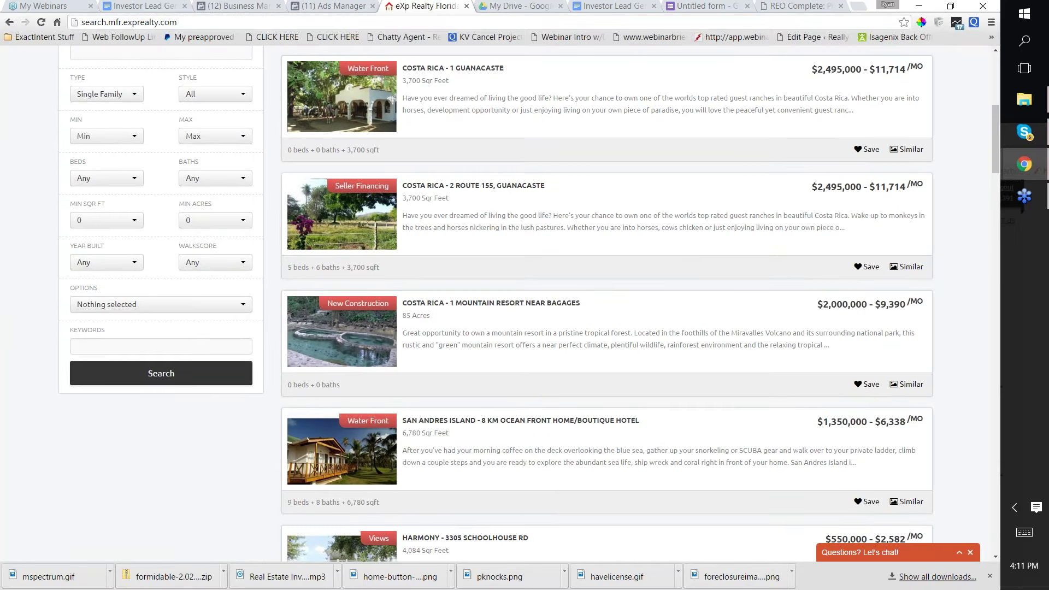
click(117, 343)
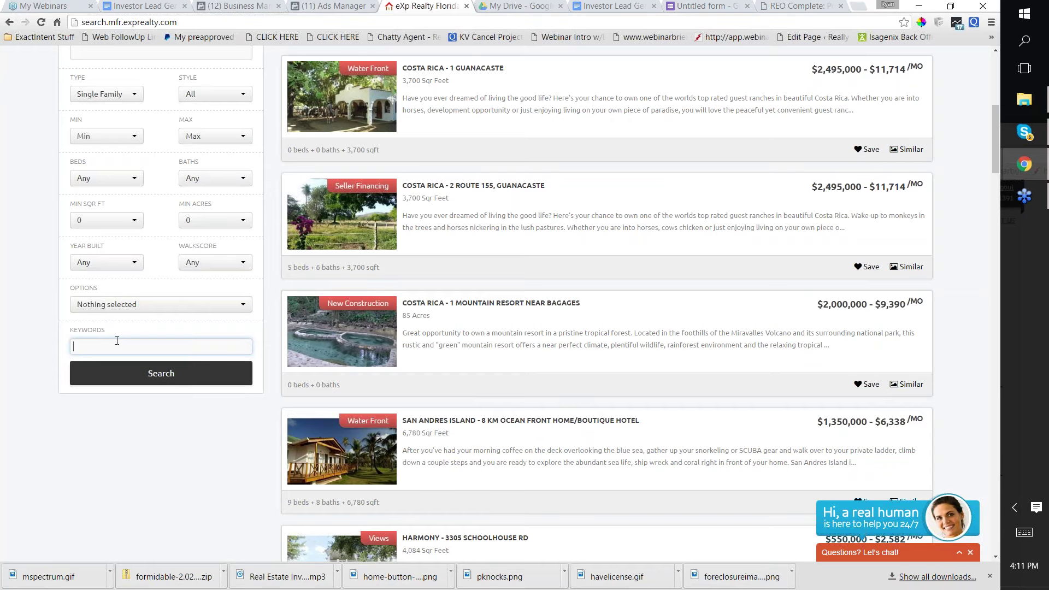
scroll(117, 340, up, 1)
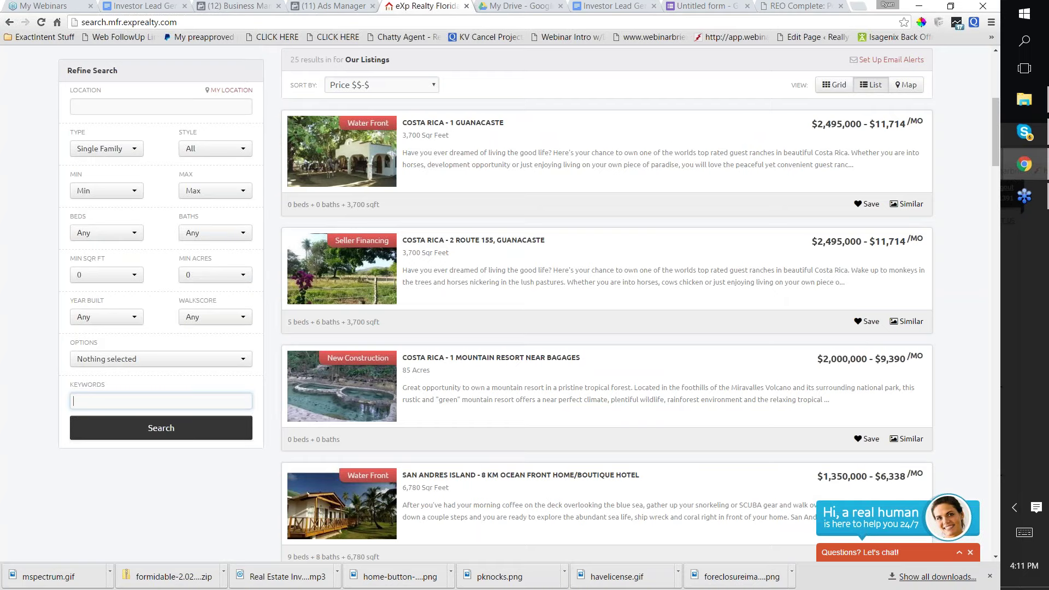
click(146, 359)
scroll(152, 416, down, 6)
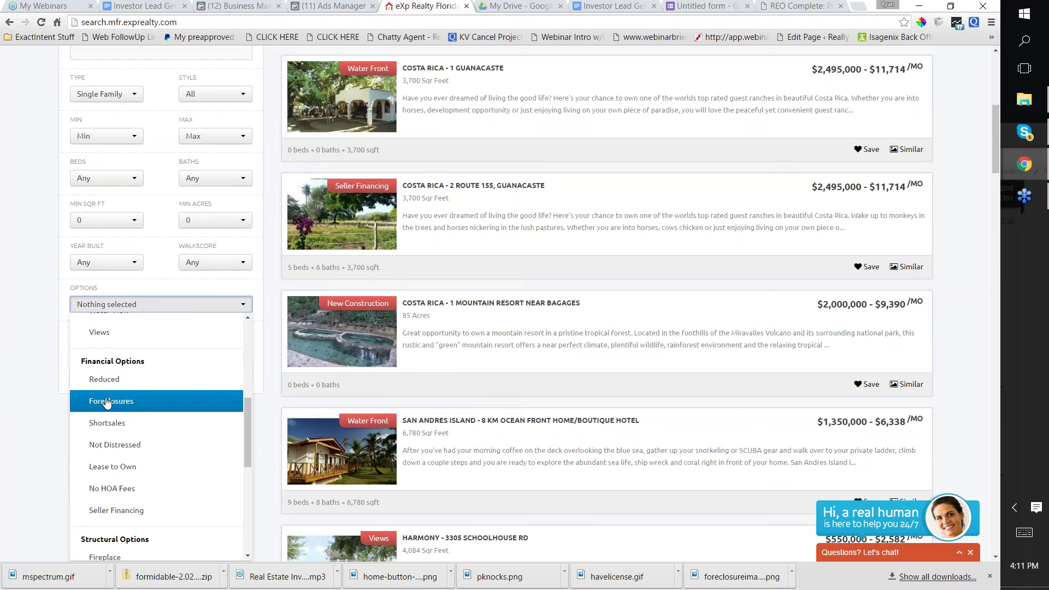
click(108, 402)
scroll(52, 437, up, 3)
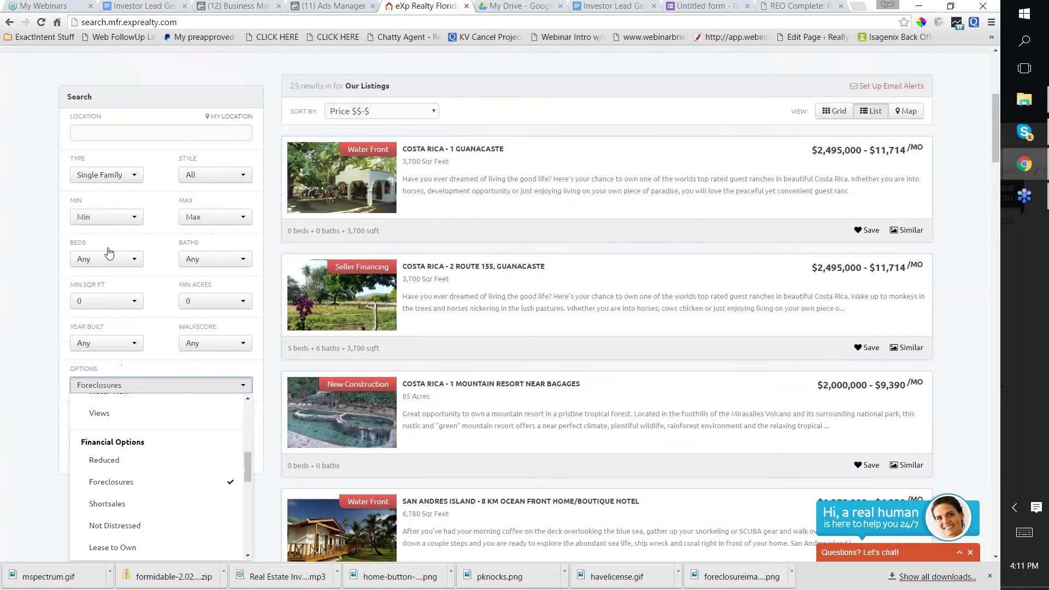
click(31, 430)
scroll(31, 430, down, 4)
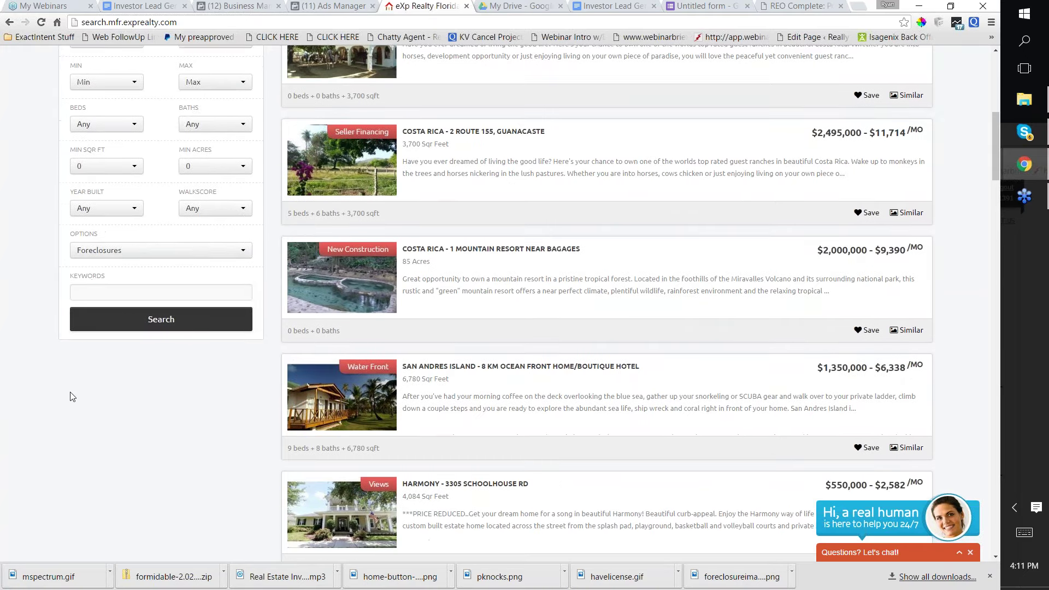
Examine the available search options, from General Options down to Rental Options.
click(246, 251)
click(247, 254)
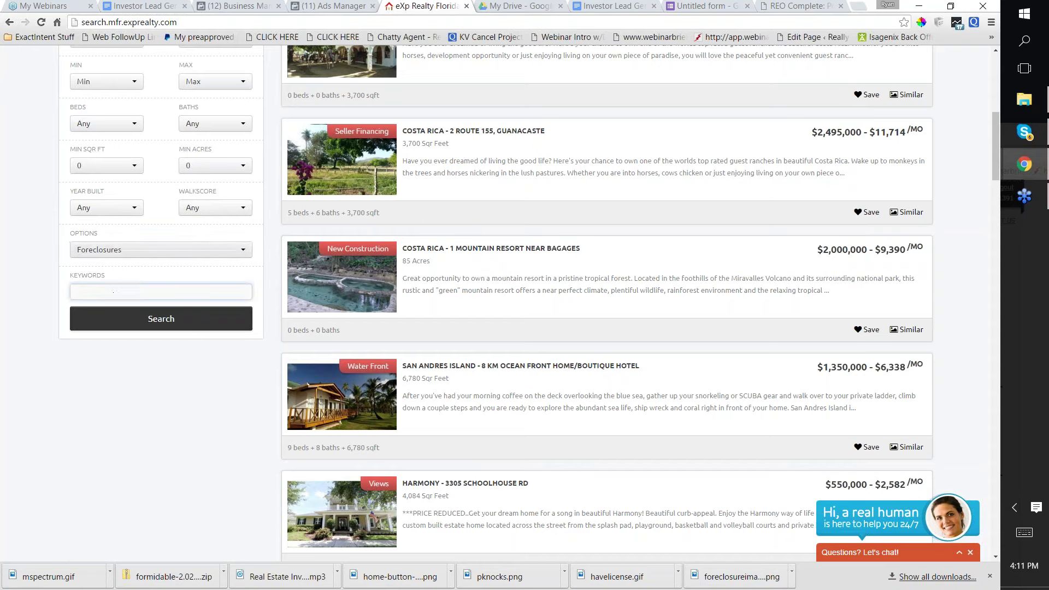
click(114, 250)
scroll(123, 320, up, 5)
scroll(127, 327, up, 1)
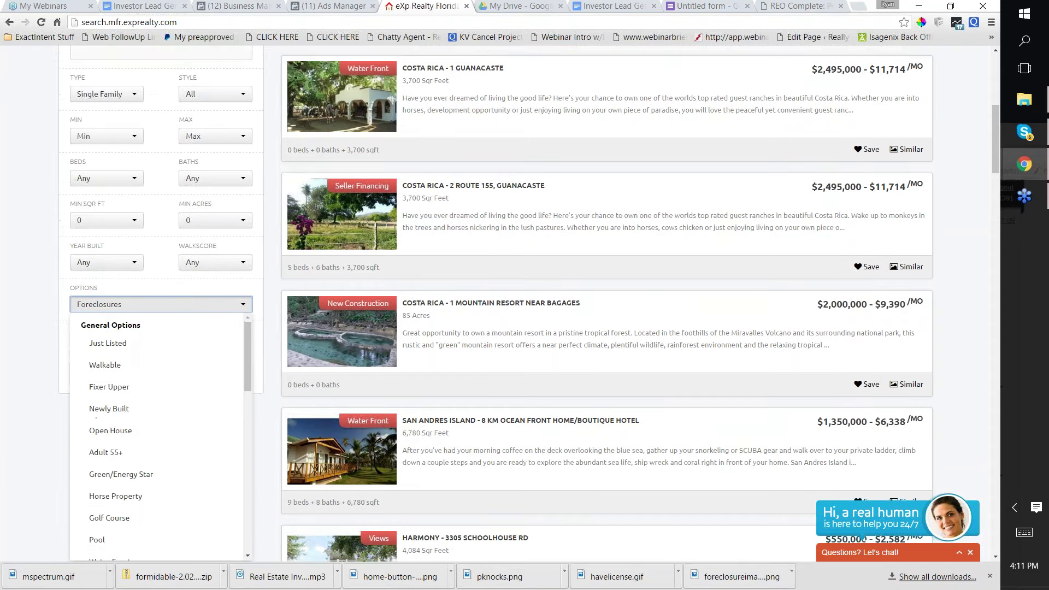
click(129, 305)
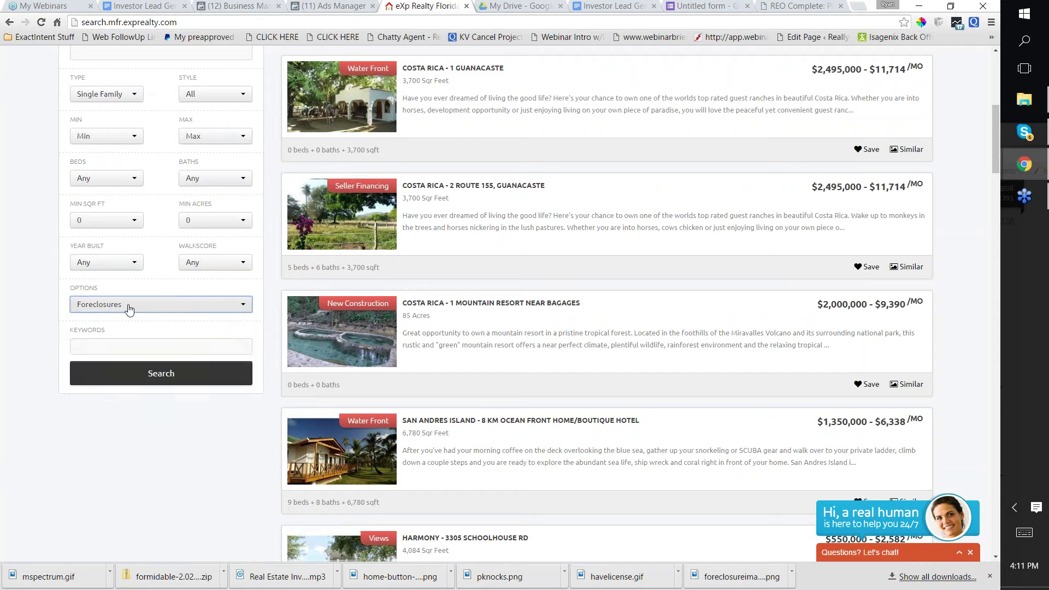
click(162, 306)
scroll(150, 350, down, 3)
scroll(136, 342, down, 8)
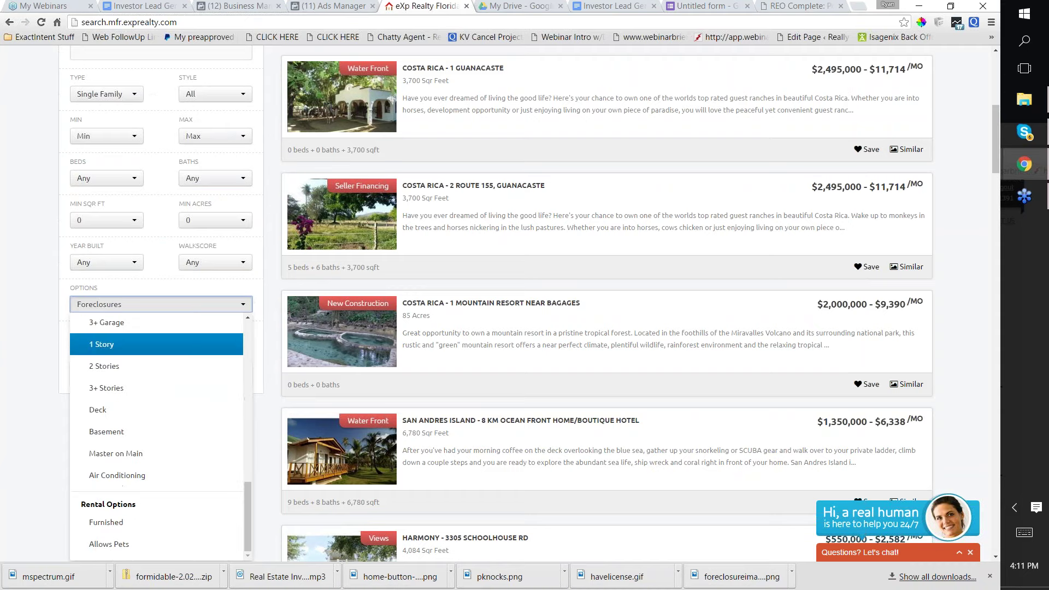
click(115, 309)
Enter "motivated" as the keyword for the property search.
scroll(125, 197, up, 2)
click(126, 237)
text(m)
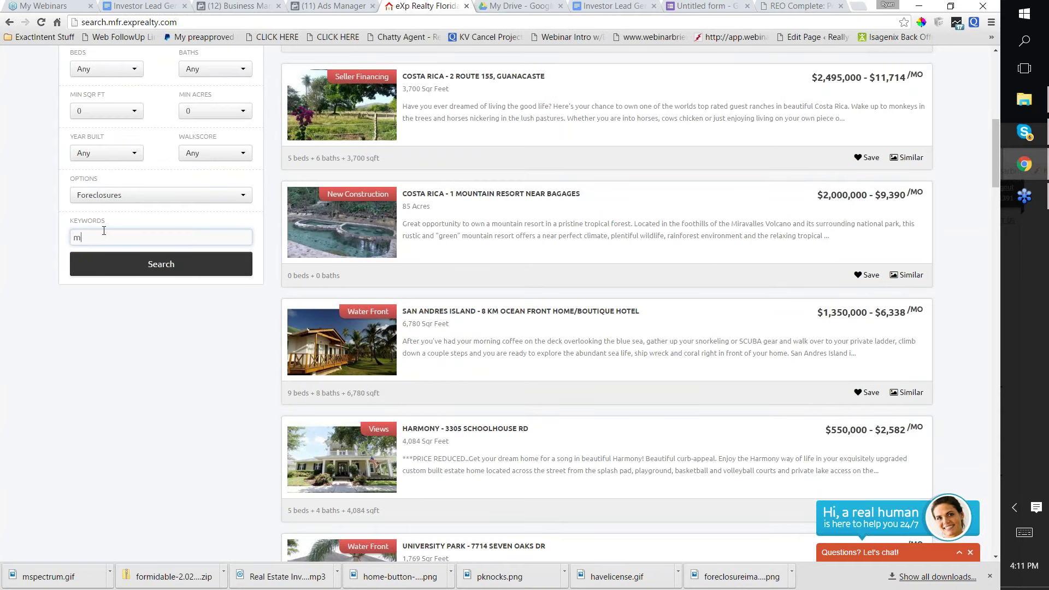
text(otivated)
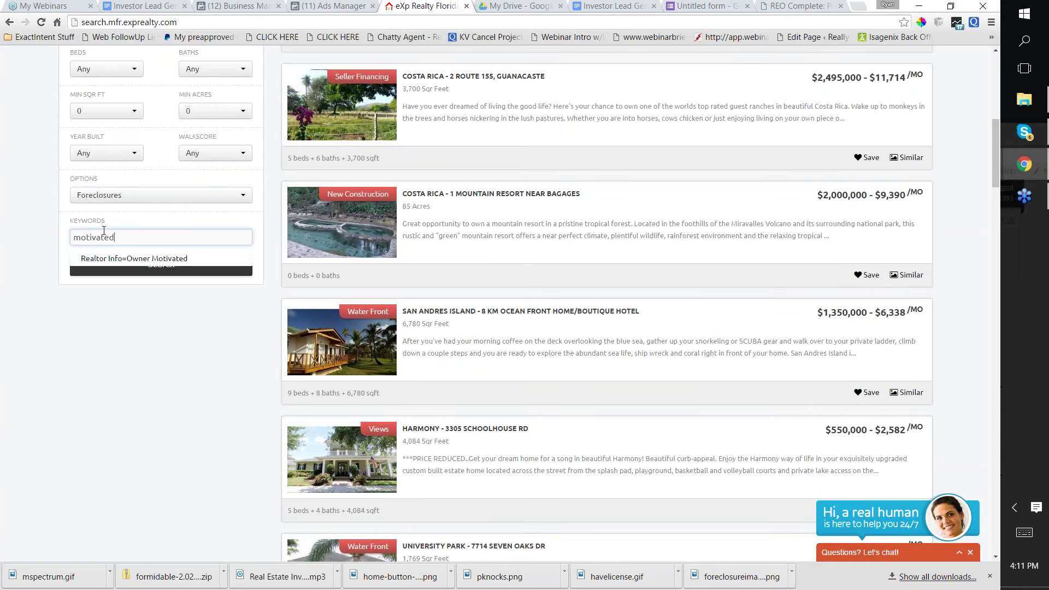
Clear the Foreclosures option from the property search filters.
click(117, 197)
scroll(132, 295, up, 6)
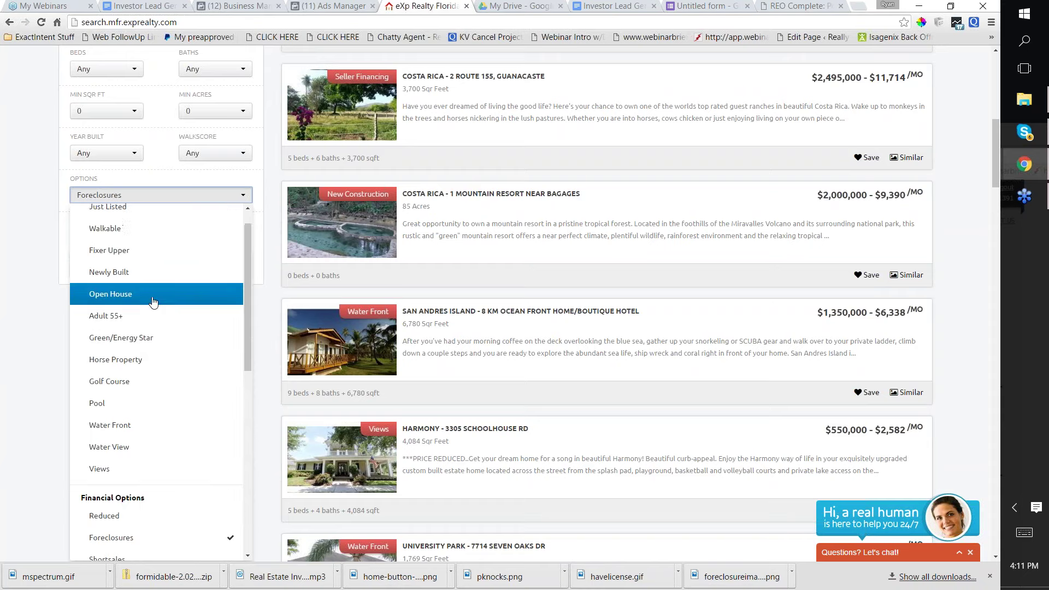
scroll(137, 402, down, 2)
click(136, 429)
click(28, 324)
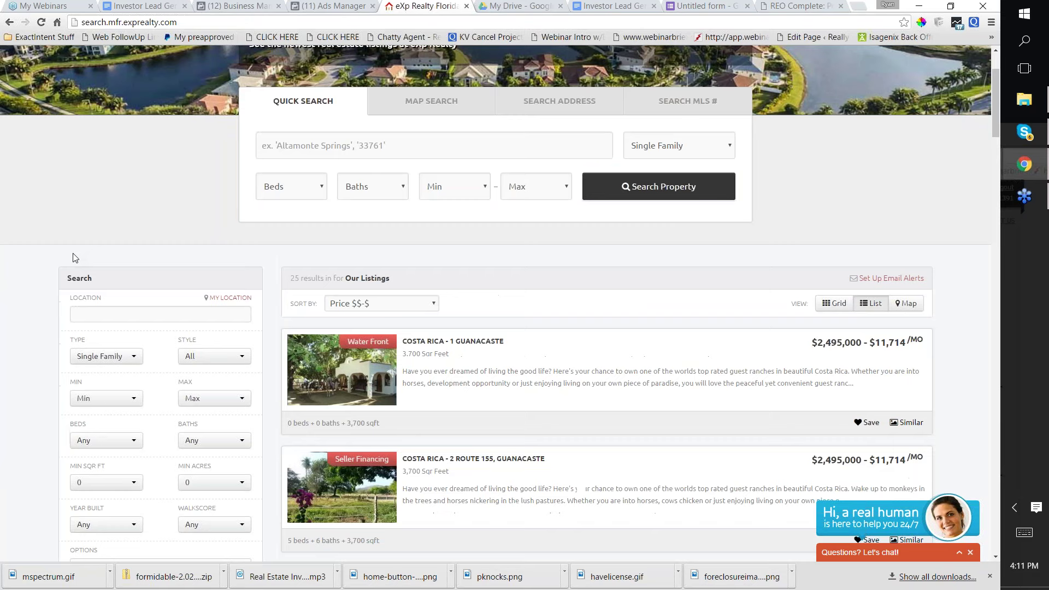
Set the search location to Pinellas county and run the property search.
click(91, 314)
text(search)
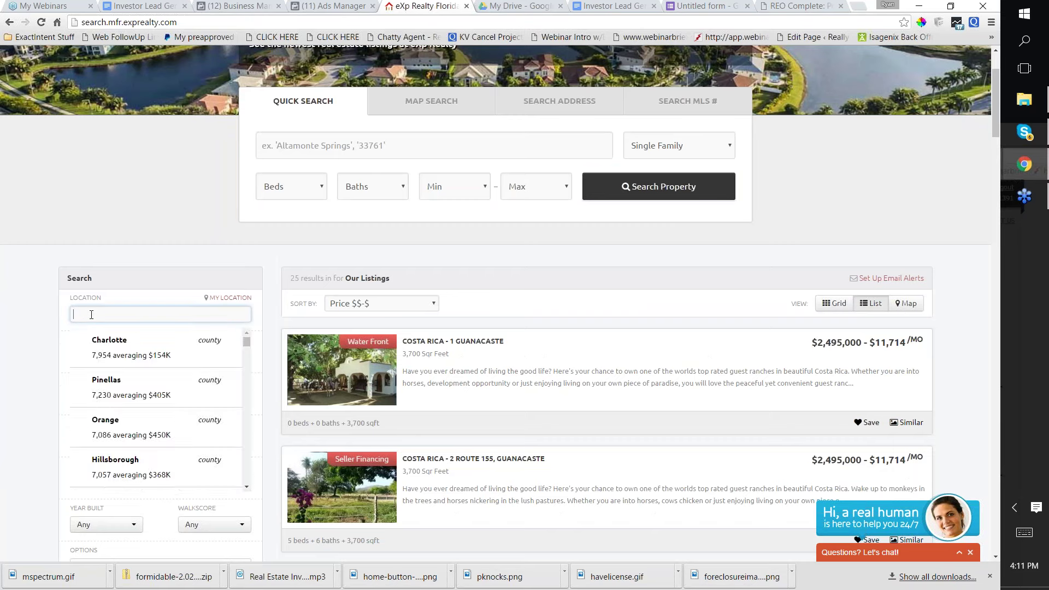
key(BackSpace)
key(BackSpace)
key(BackSpace)
key(BackSpace)
key(BackSpace)
key(BackSpace)
click(107, 386)
scroll(46, 321, down, 2)
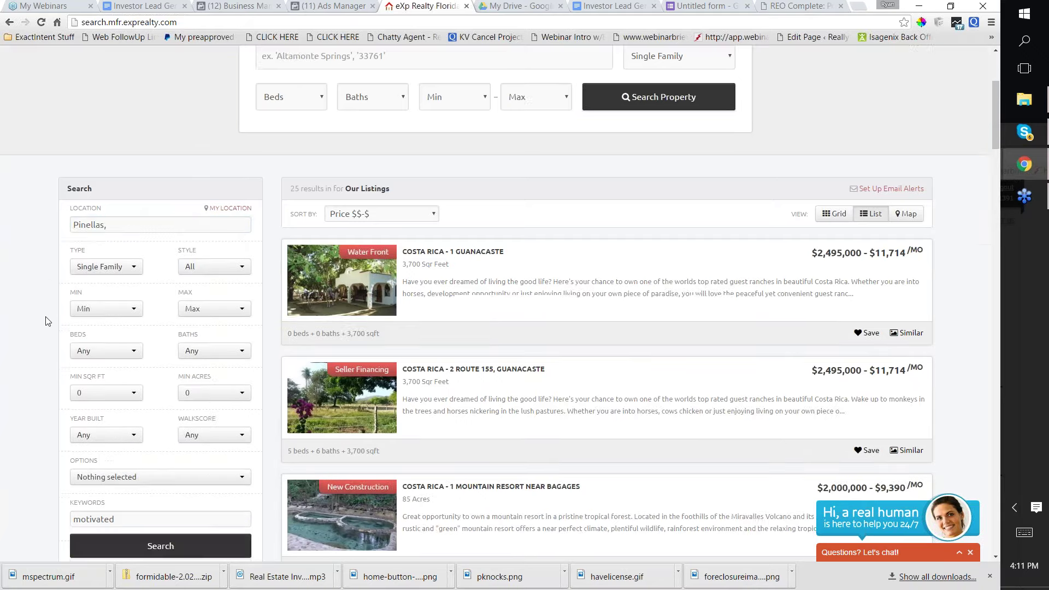
scroll(46, 321, down, 4)
click(185, 328)
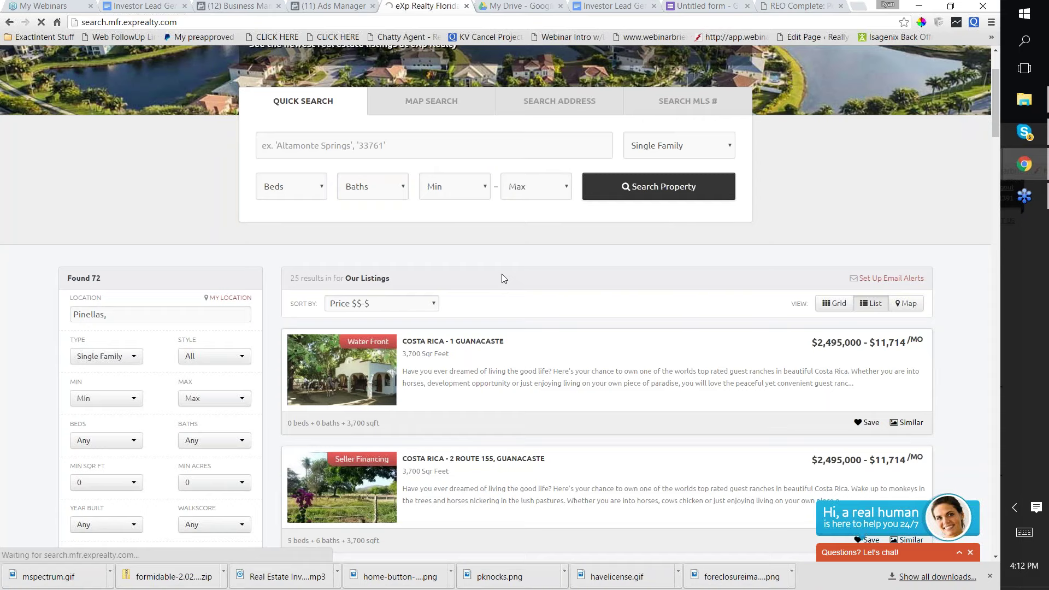
Examine the Pinellas County results for the keyword "motivated", reading the listing descriptions for motivated-seller wording.
scroll(502, 274, down, 2)
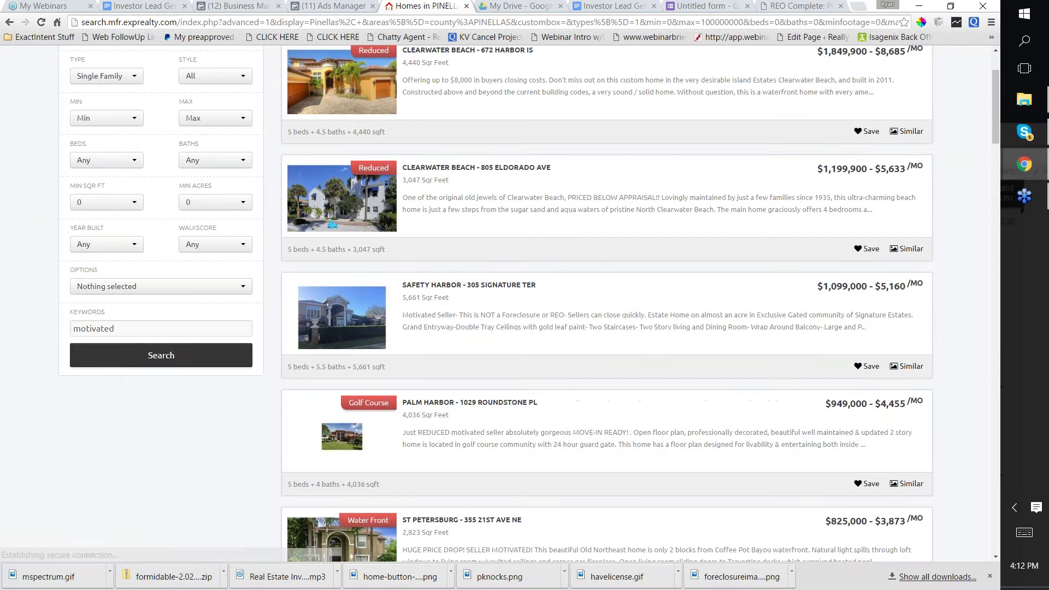
double_click(136, 328)
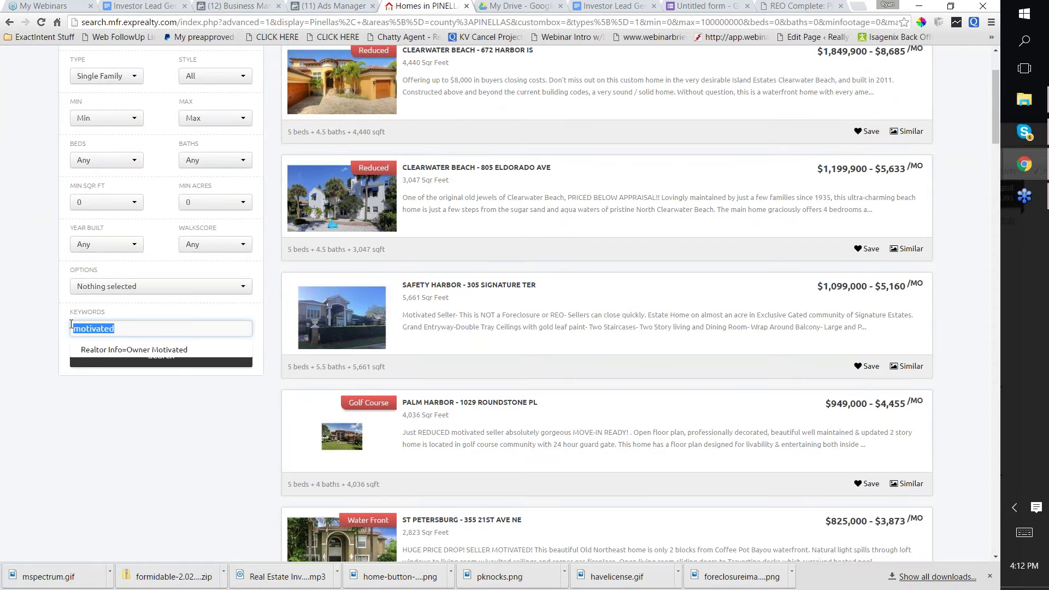
click(136, 329)
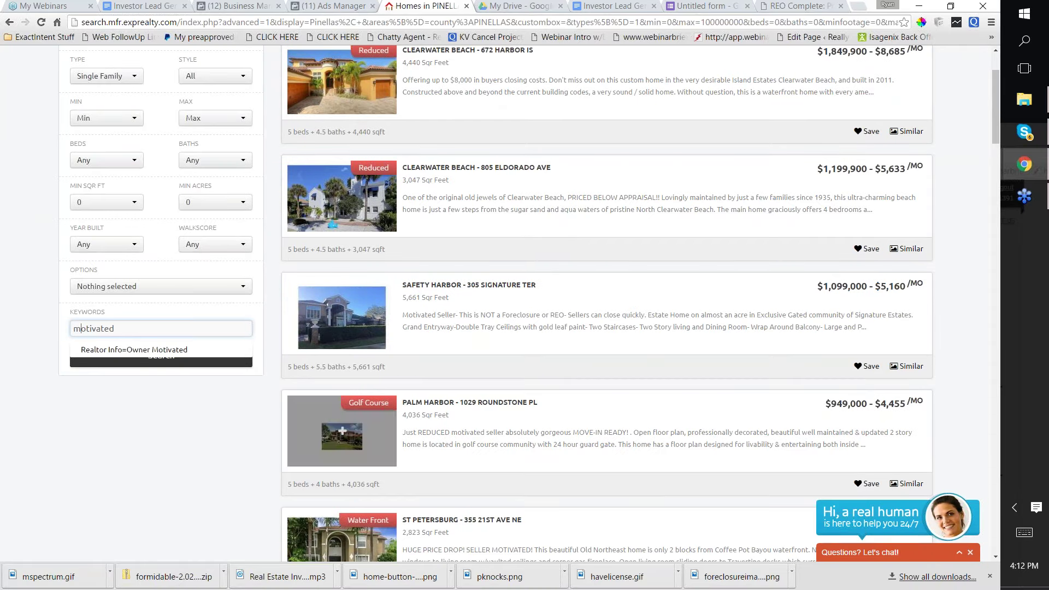
scroll(544, 400, up, 2)
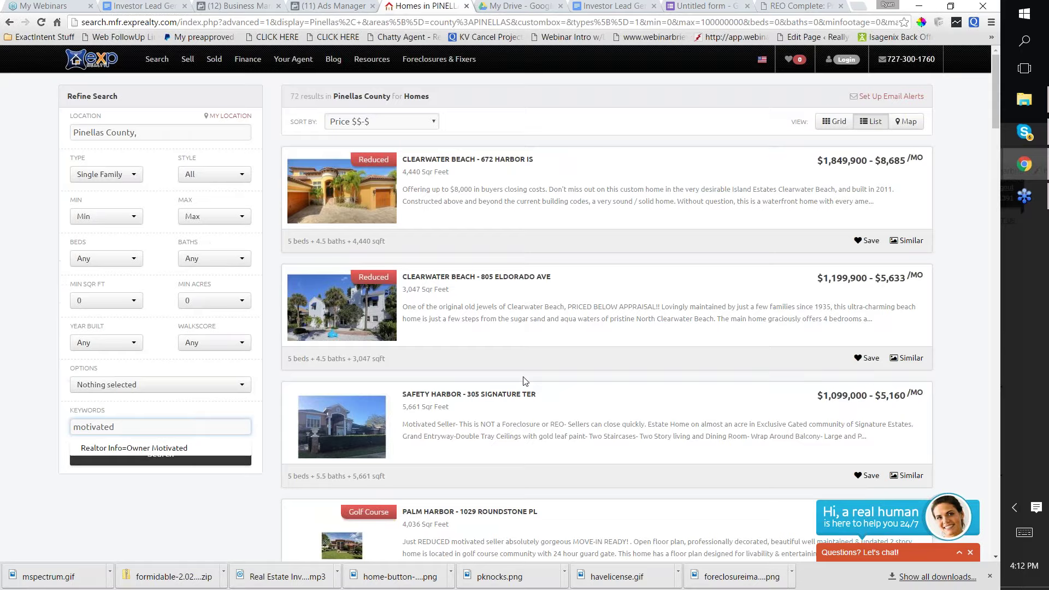
scroll(524, 382, down, 8)
scroll(607, 303, down, 10)
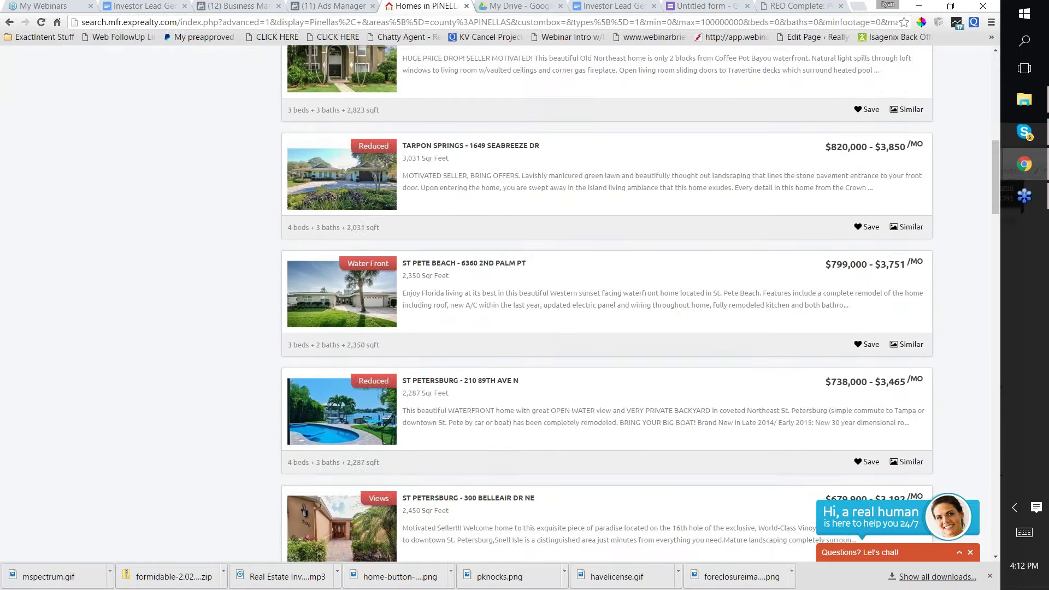
scroll(606, 303, up, 7)
scroll(606, 304, up, 6)
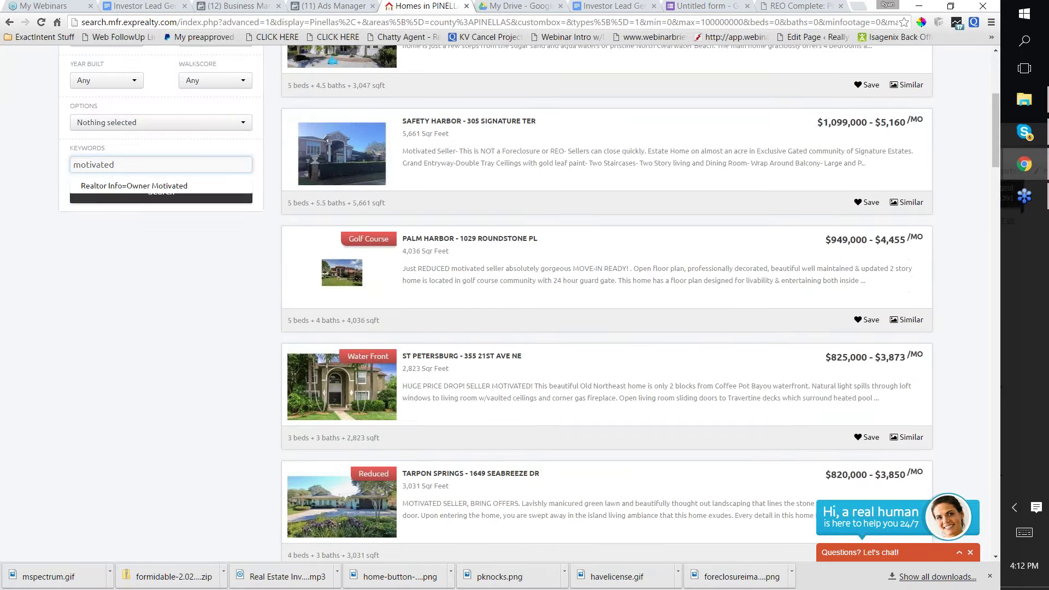
scroll(606, 304, up, 4)
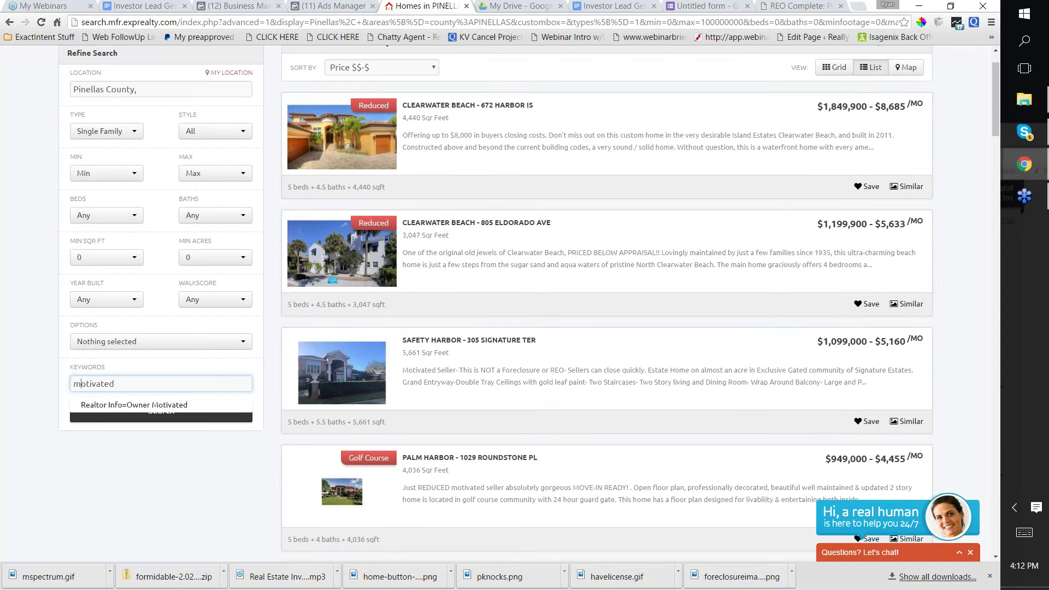
scroll(606, 303, up, 1)
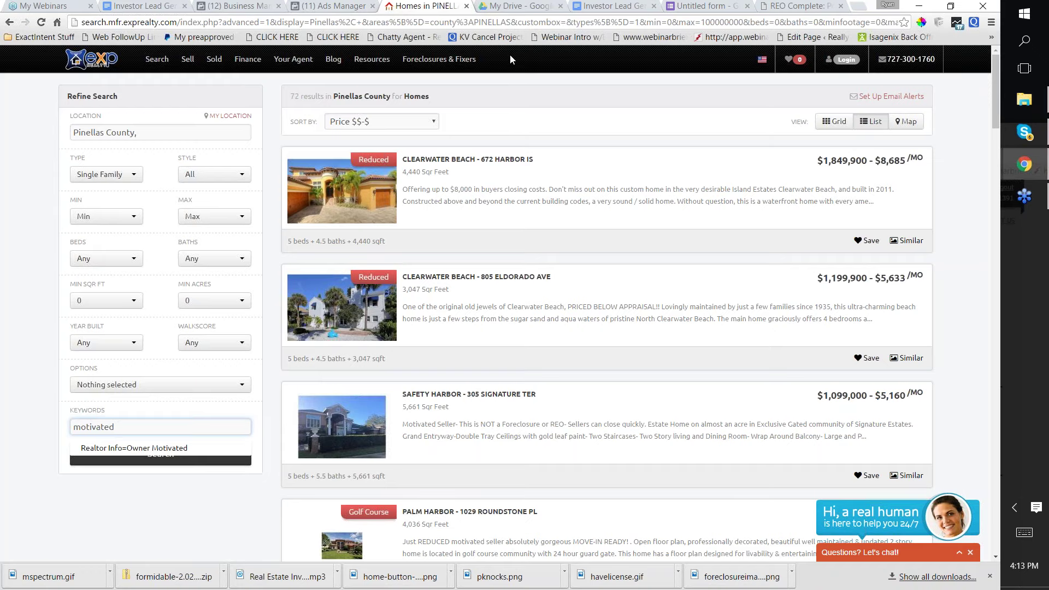
Switch to Facebook Ads Manager, choose the "Send people to your website" campaign objective and continue to the ad set.
click(333, 6)
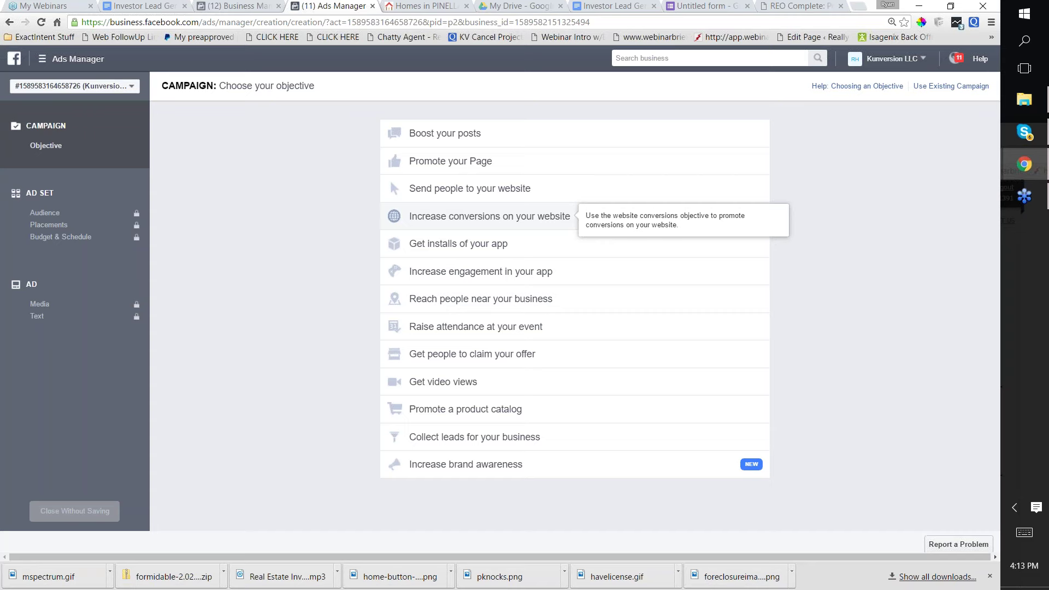
click(426, 194)
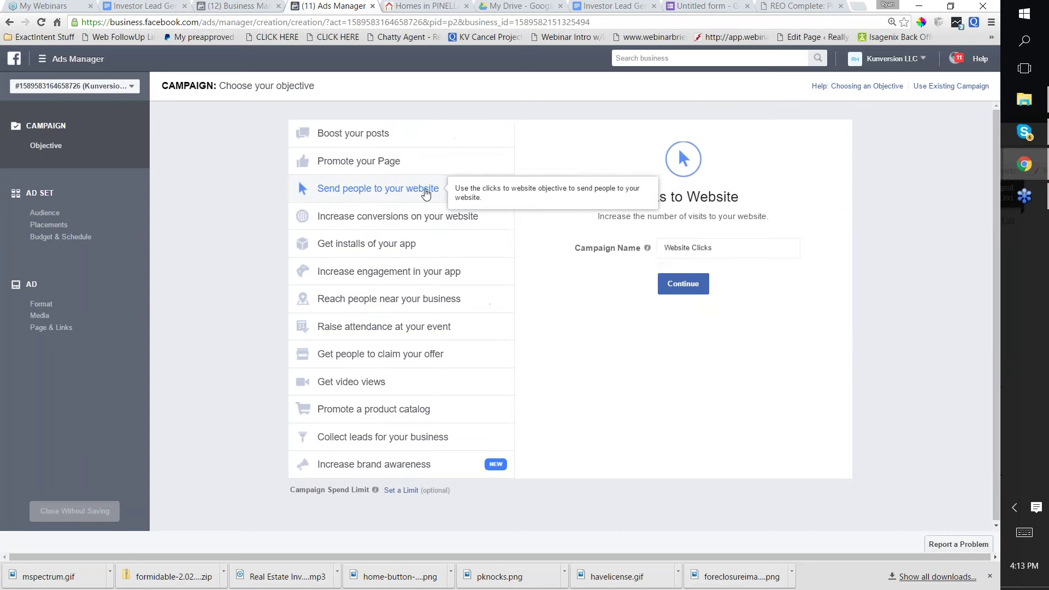
click(710, 248)
key(ctrl+a)
click(674, 297)
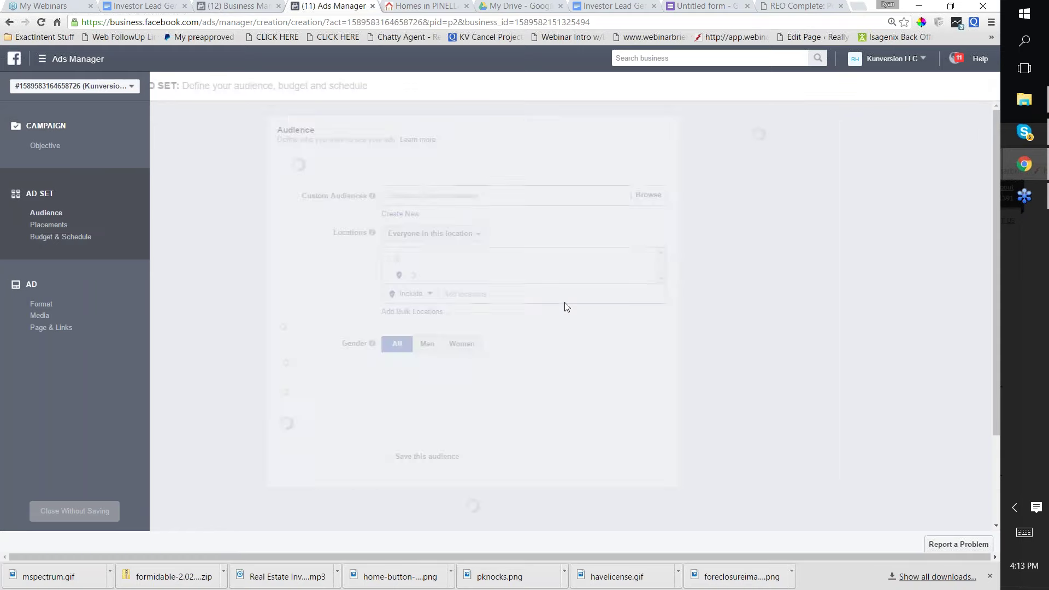
Add Robert Kiyosaki as an interest in the ad set's detailed targeting.
scroll(560, 323, down, 2)
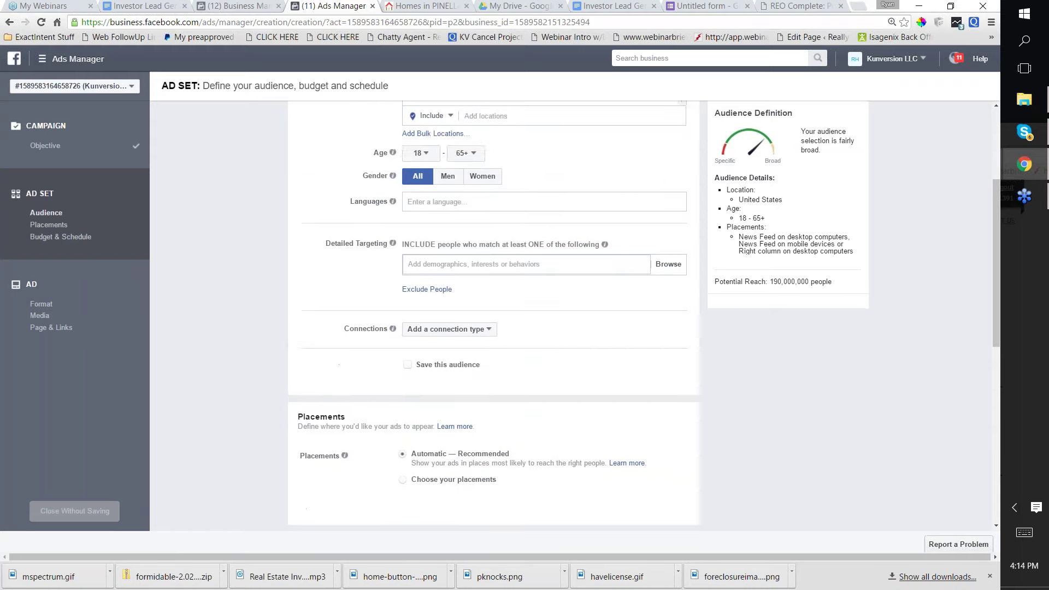
scroll(560, 322, down, 6)
scroll(526, 356, down, 3)
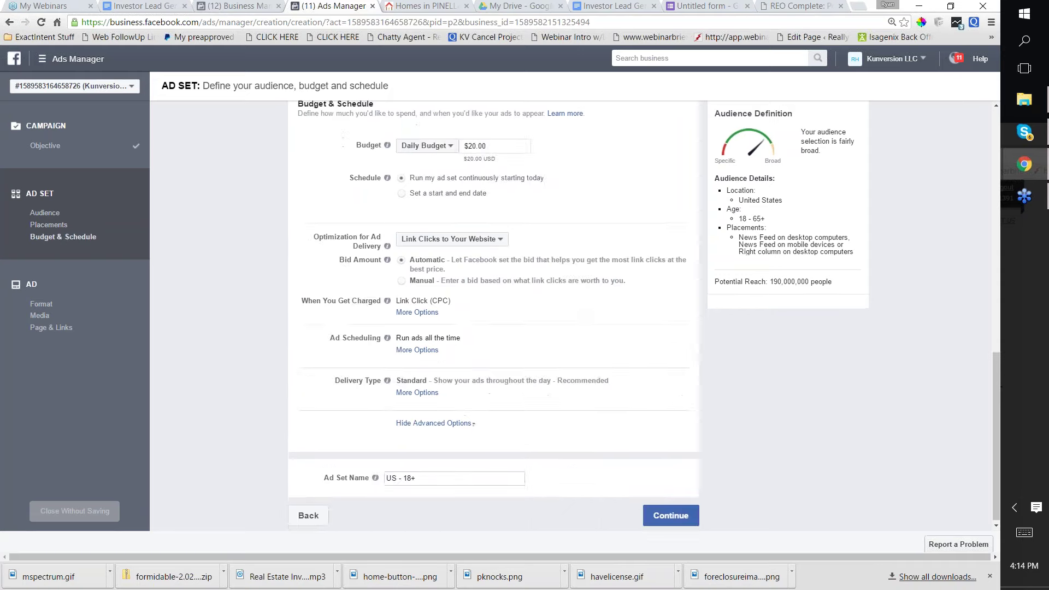
scroll(526, 356, up, 6)
scroll(557, 382, up, 3)
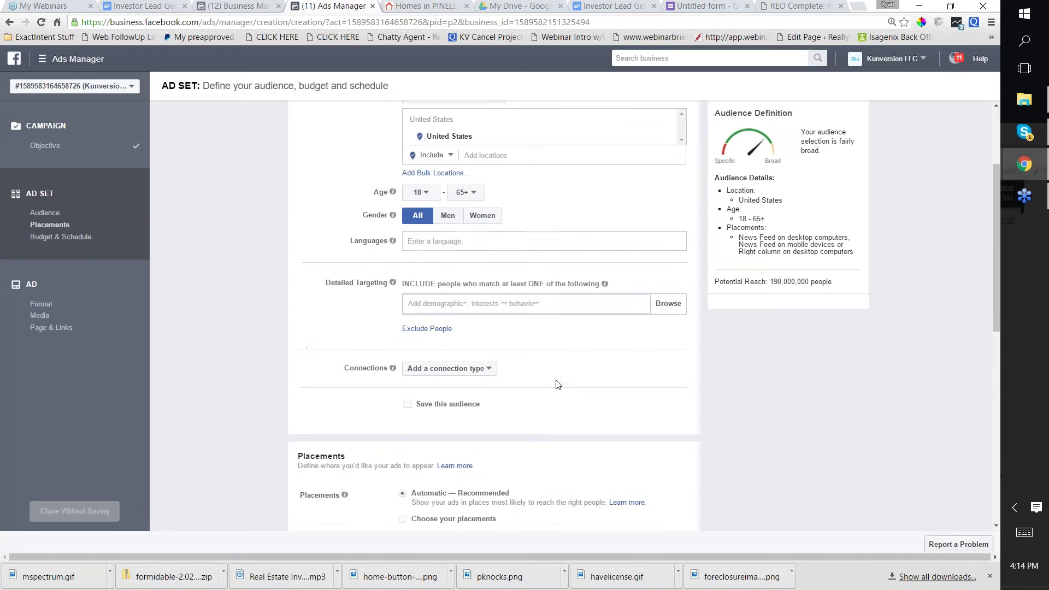
click(439, 311)
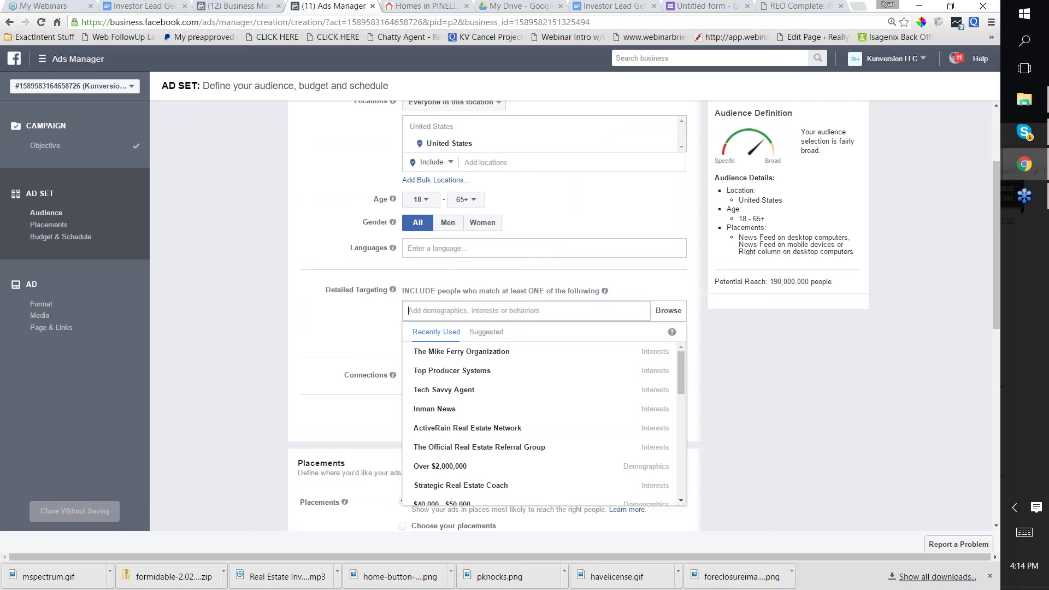
text(rob)
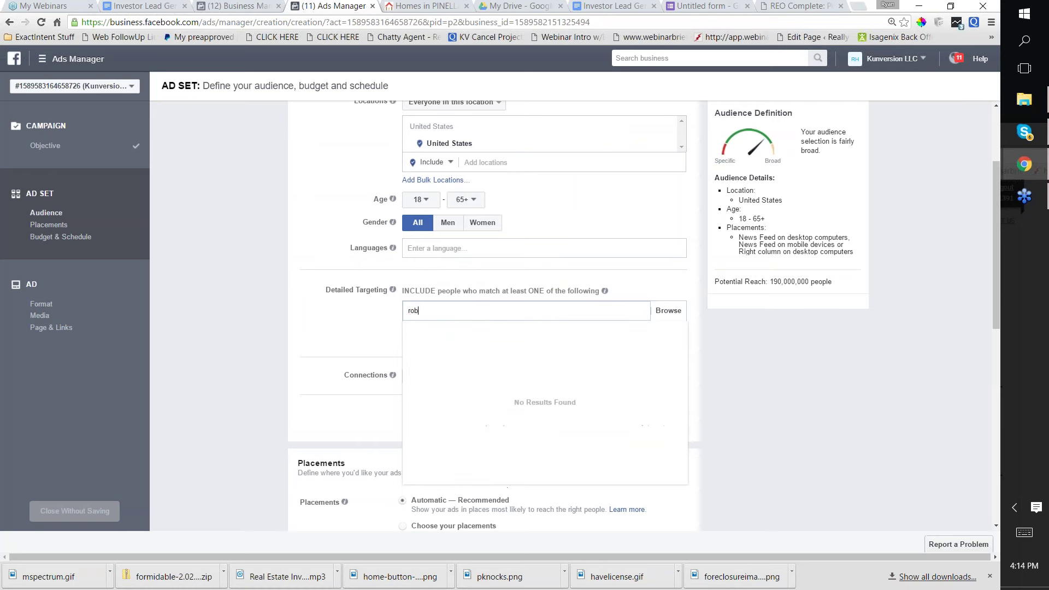
text(ert kiyosaki)
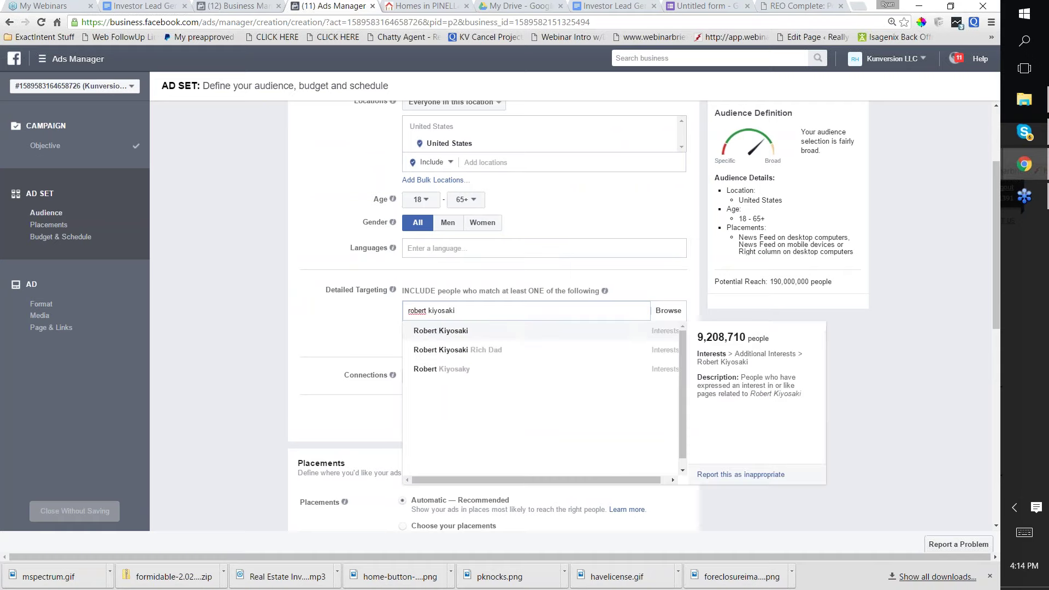
click(438, 333)
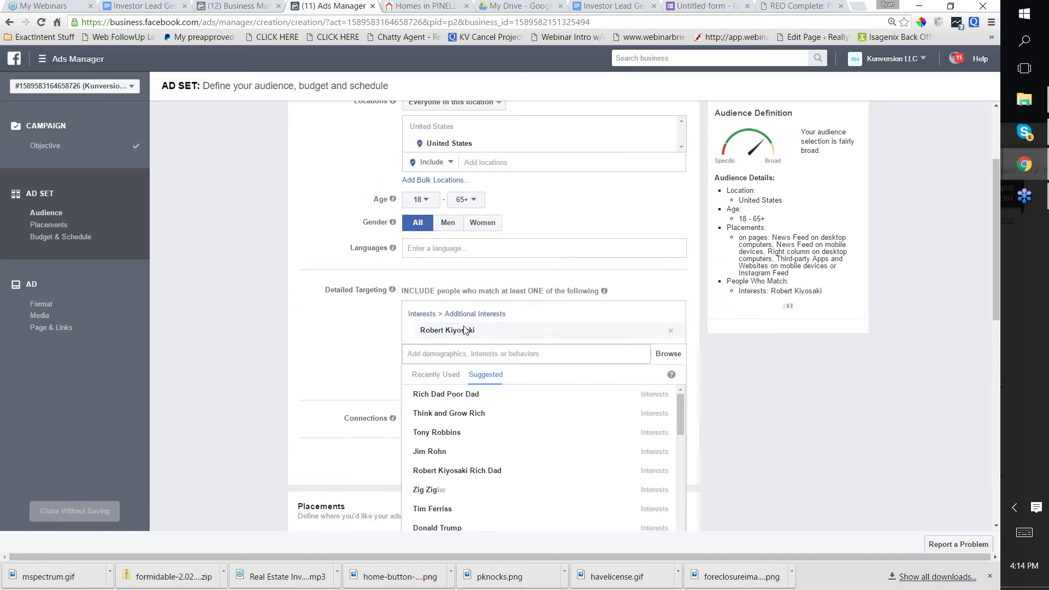
Add Than Merrill as a second interest in the detailed targeting.
text(than)
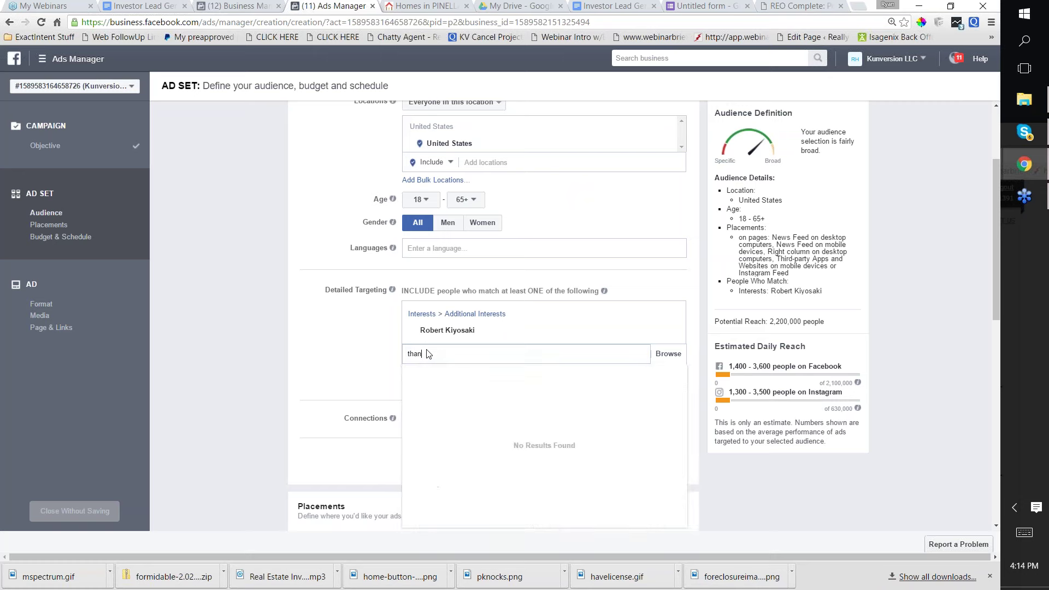
text( marri)
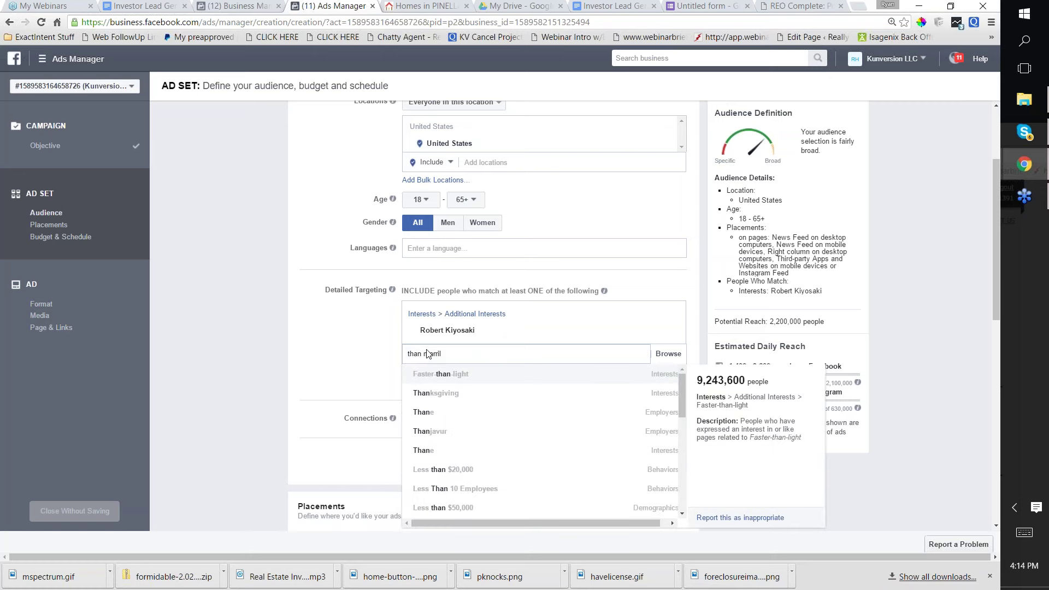
text(l)
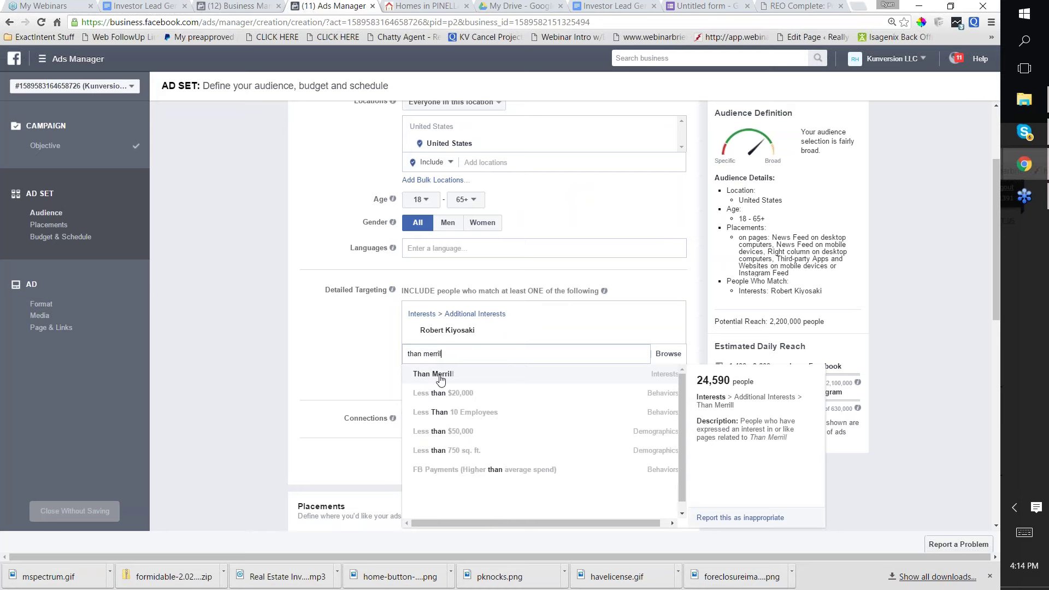
click(443, 373)
Try to find another real estate investing personality as a targeting interest, and clear the search text.
text(ed)
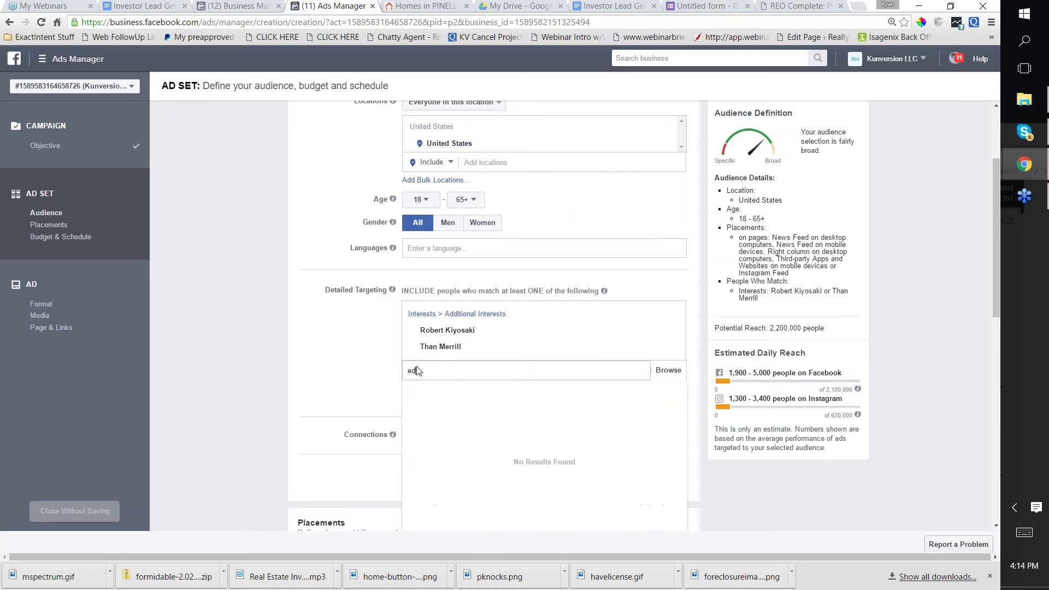
text(ward montelego)
scroll(491, 327, down, 2)
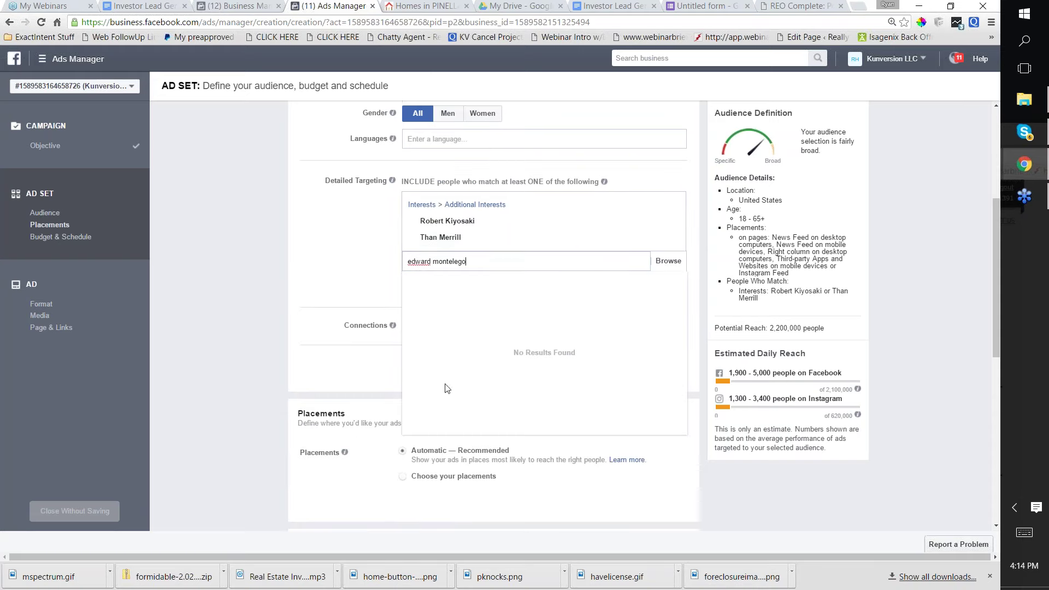
drag(468, 261, 372, 257)
key(BackSpace)
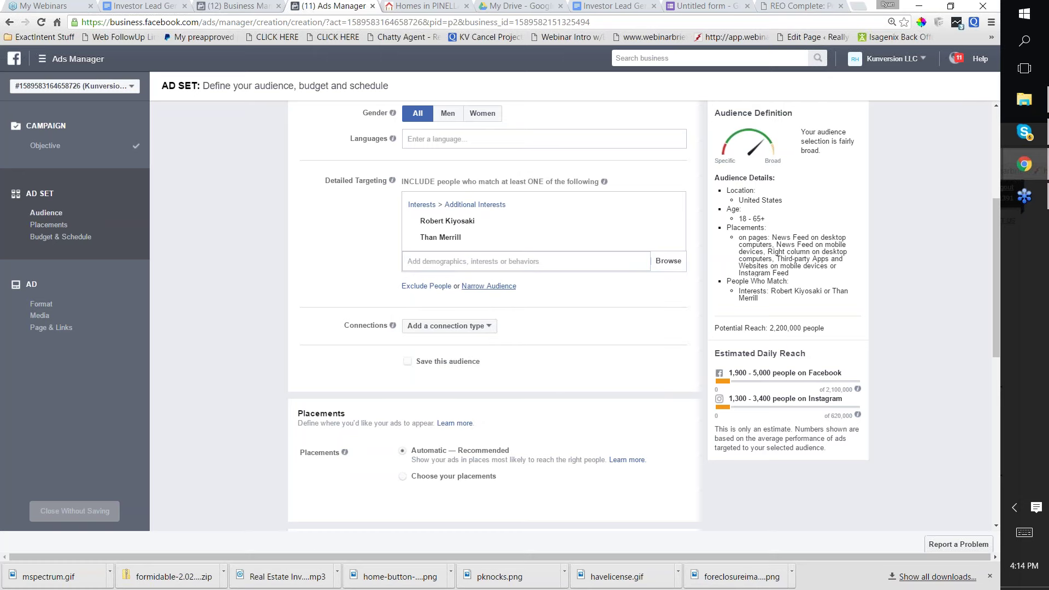
Narrow the audience to people who must also match the Liquid assets demographic of $1MM-$2MM.
click(489, 286)
scroll(453, 275, down, 1)
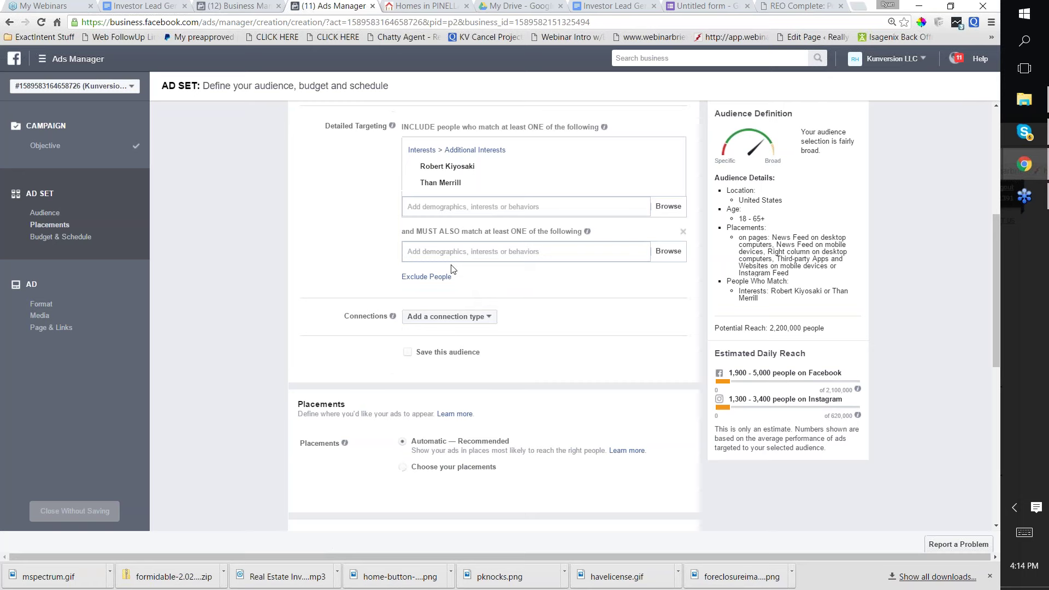
click(452, 256)
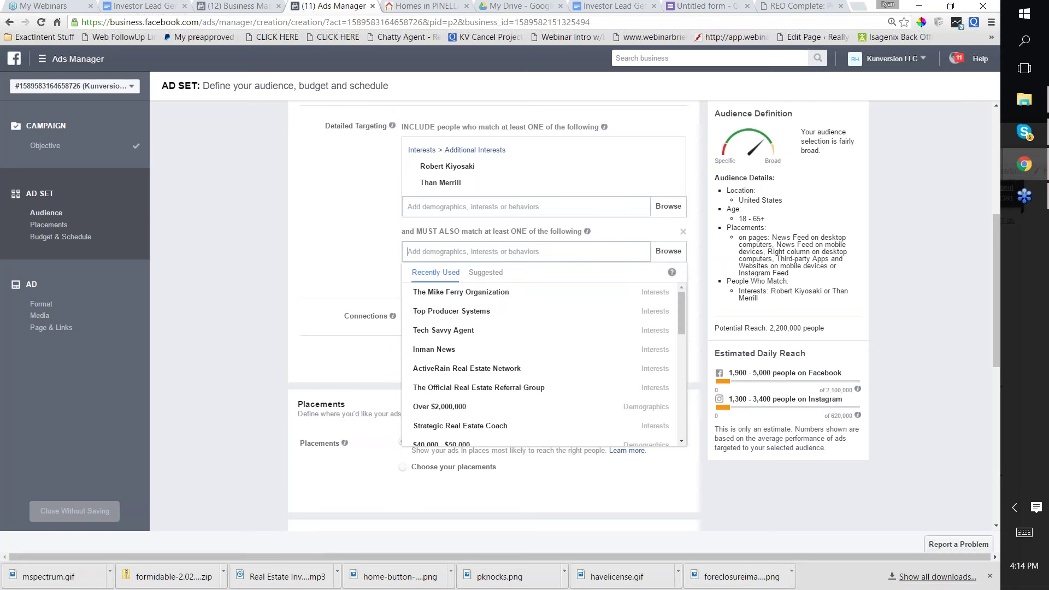
text(liquid)
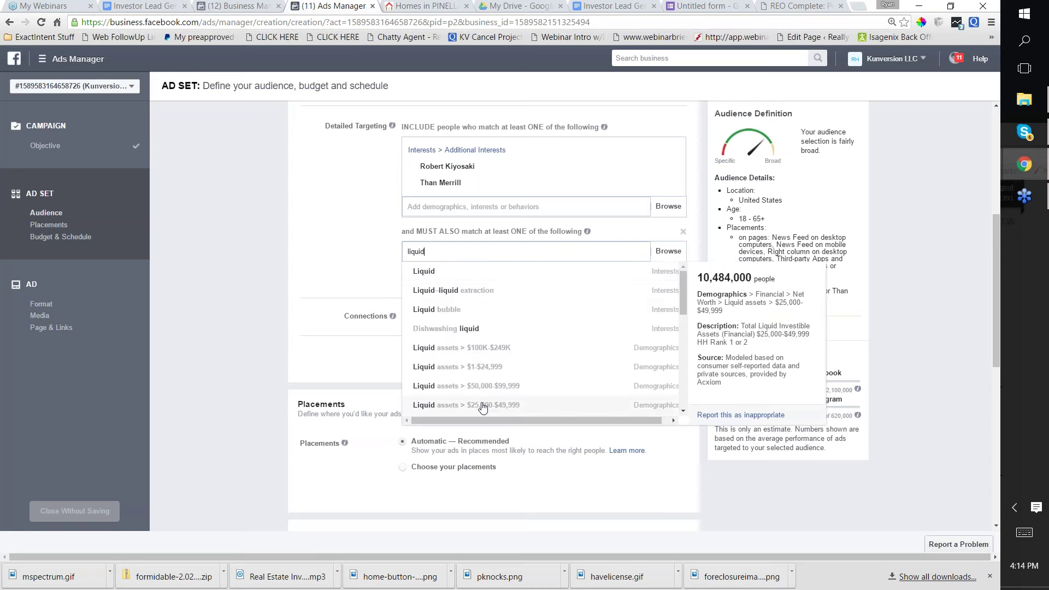
scroll(468, 390, down, 3)
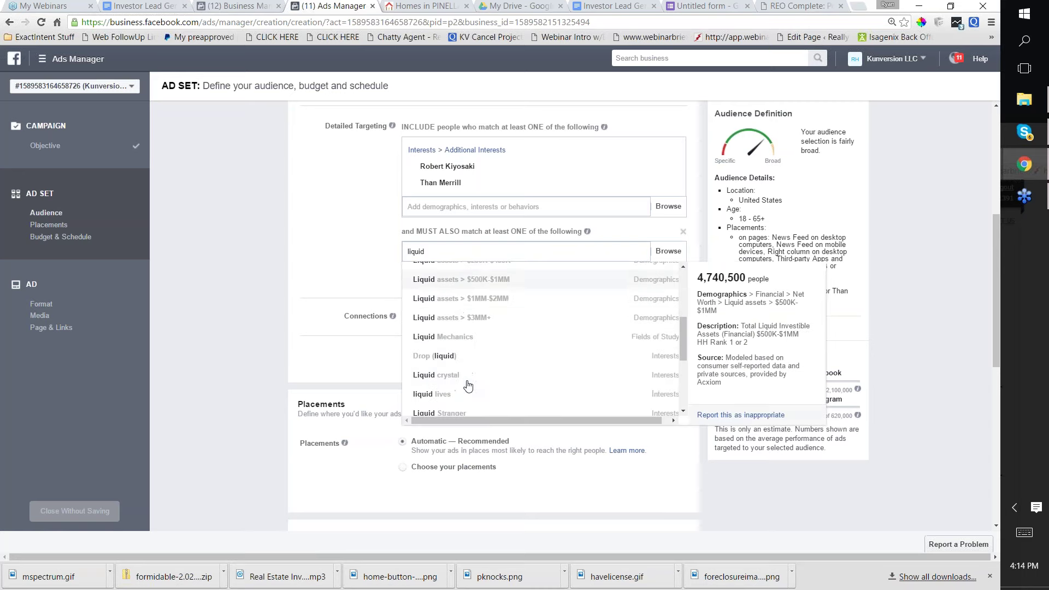
click(464, 298)
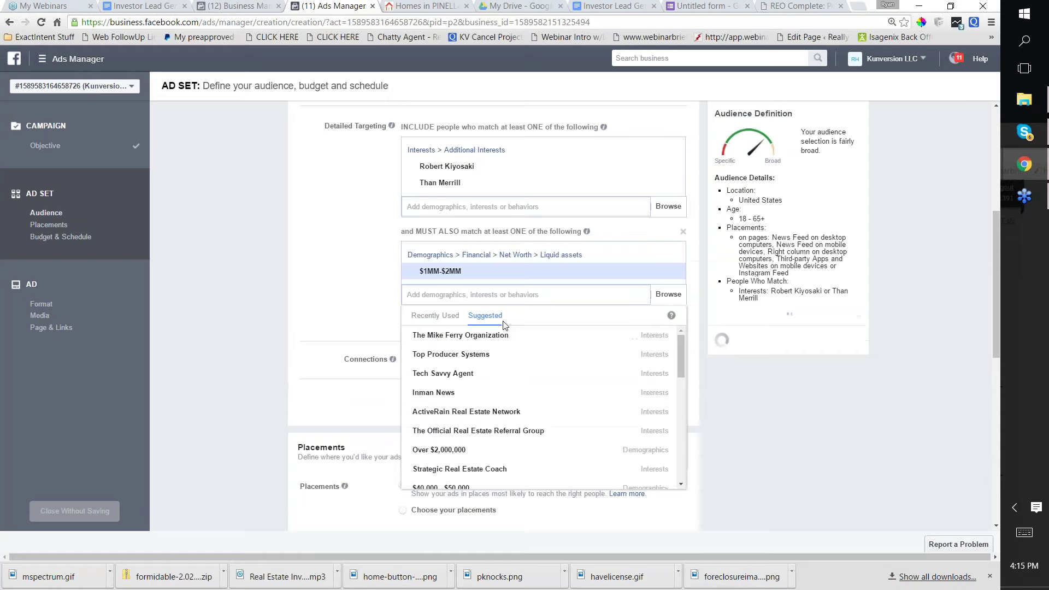
click(466, 296)
scroll(494, 415, down, 3)
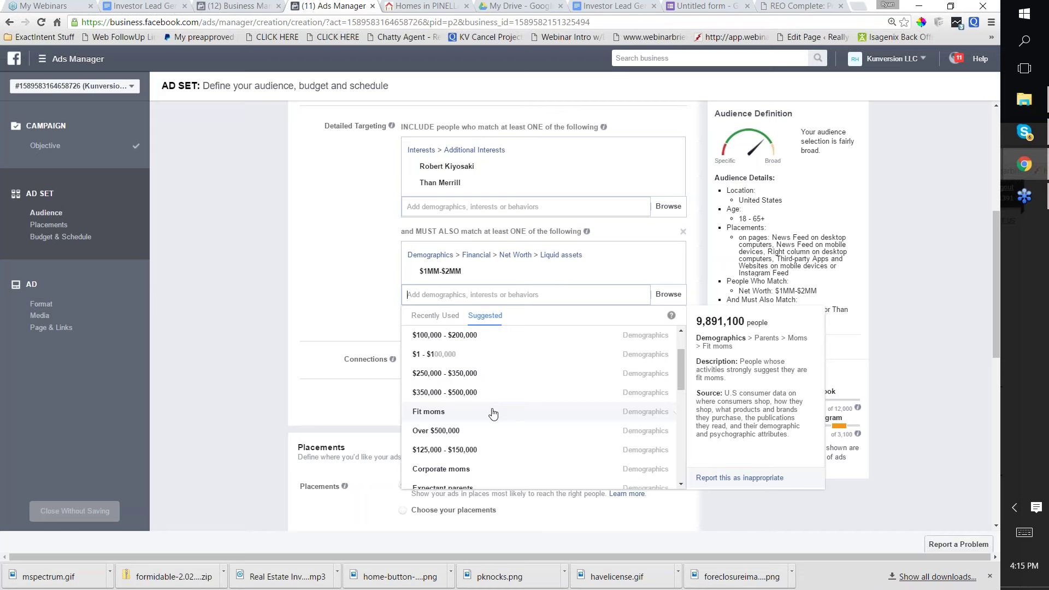
click(346, 299)
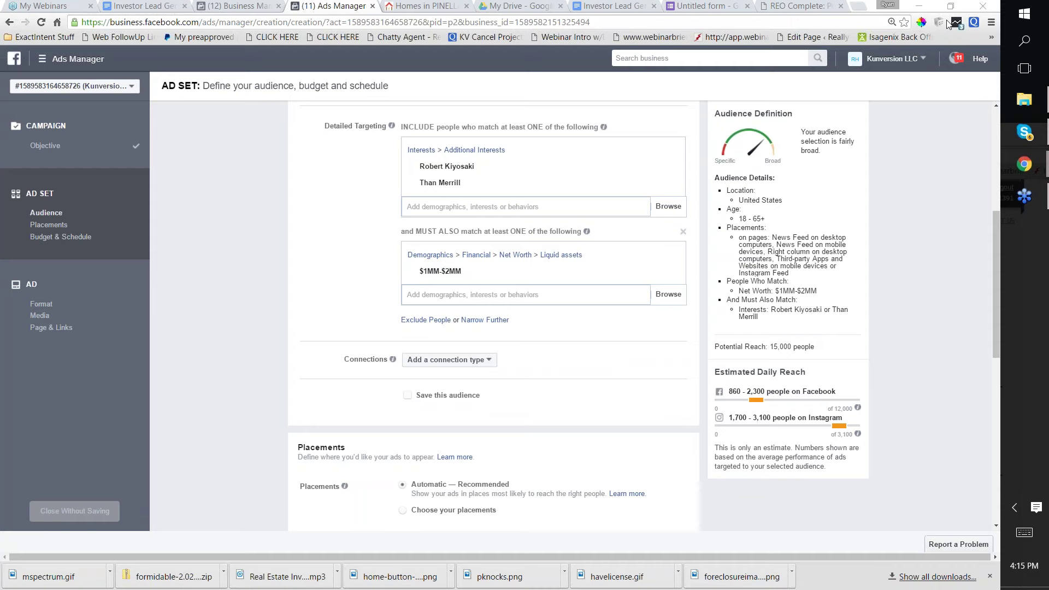
Set the audience location to Tampa, Florida, United States.
scroll(747, 285, down, 2)
scroll(747, 285, up, 3)
scroll(747, 285, down, 4)
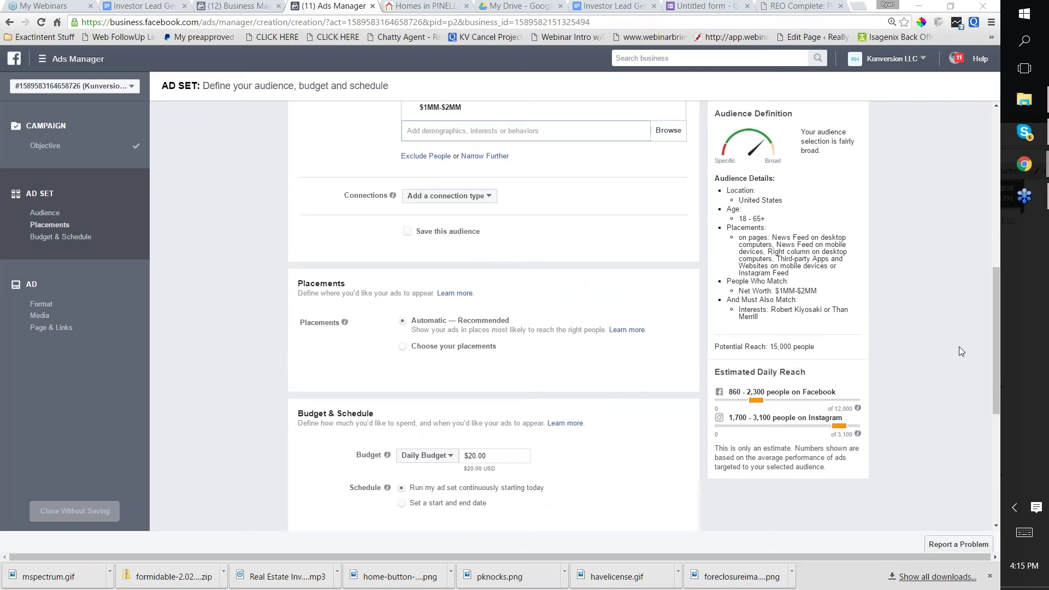
scroll(700, 317, up, 1)
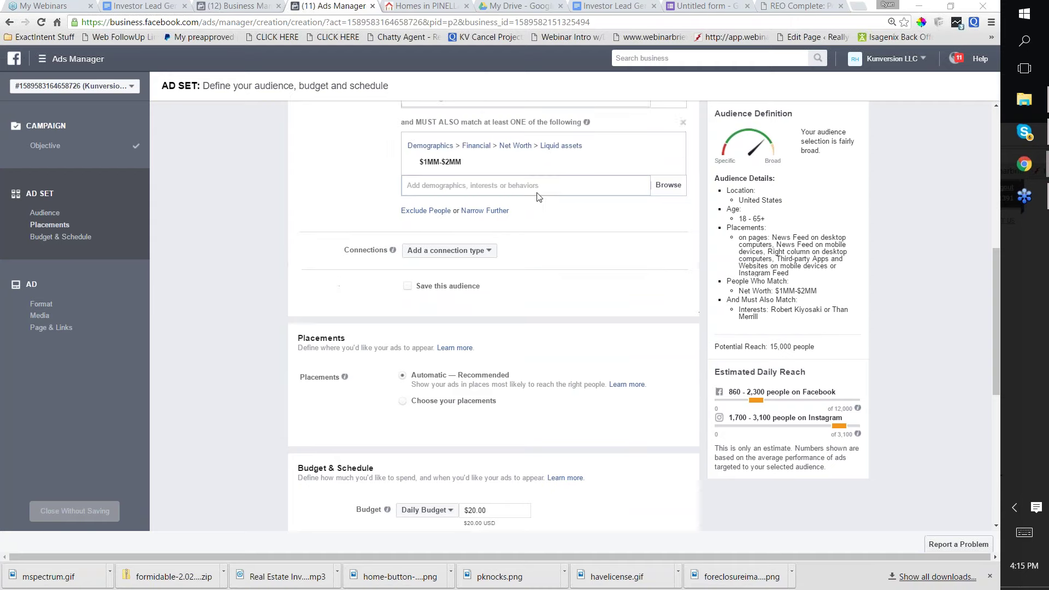
scroll(538, 200, up, 4)
scroll(539, 196, up, 2)
click(492, 216)
text(tampa)
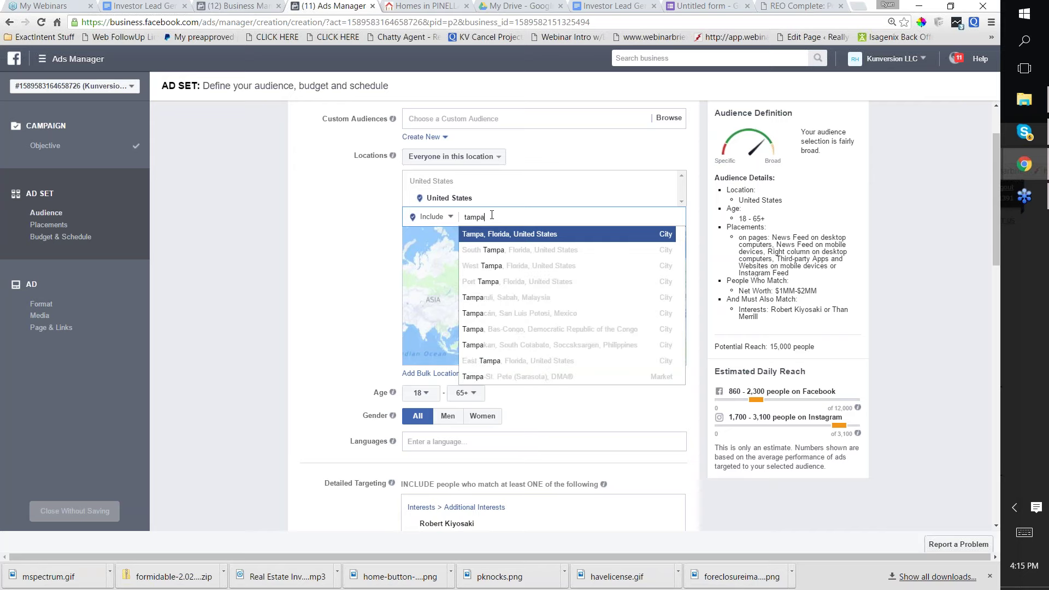
click(462, 233)
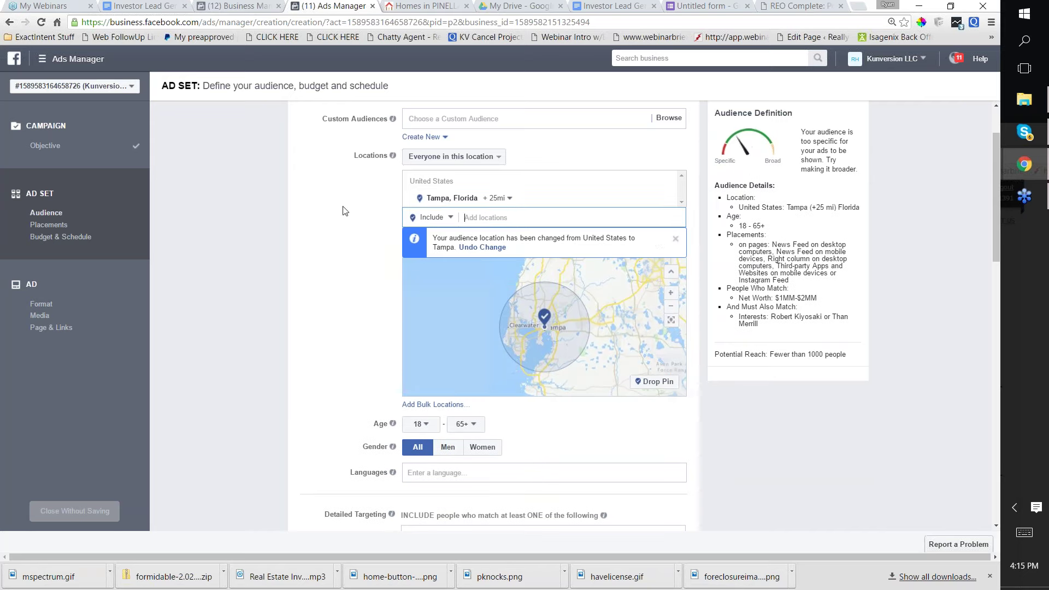
Review the radius setting for Tampa and the audience's interest and net worth targeting.
scroll(837, 243, down, 2)
scroll(837, 243, up, 3)
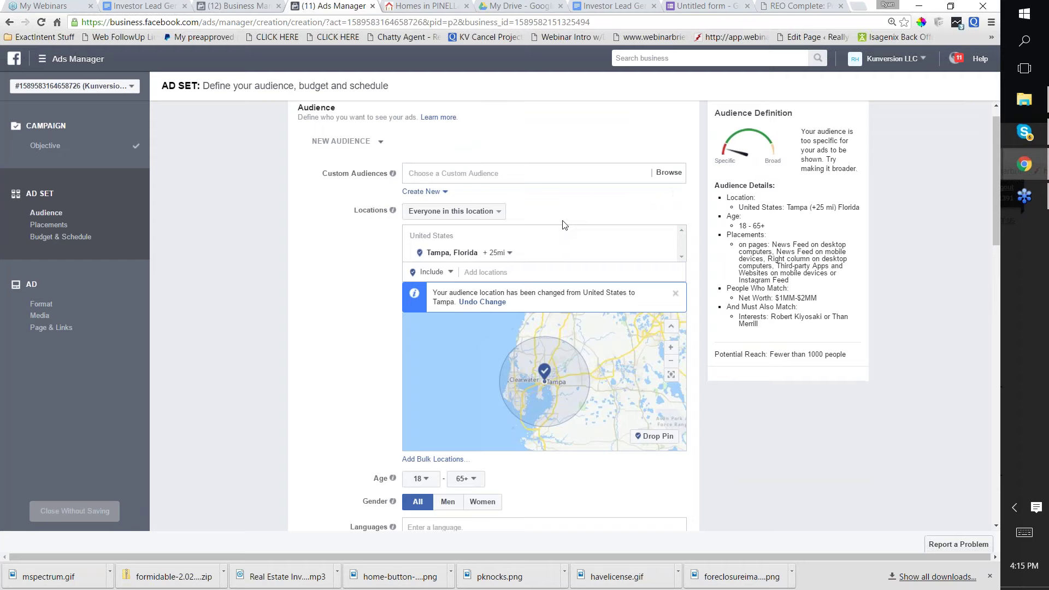
click(497, 252)
click(360, 233)
scroll(362, 233, down, 3)
scroll(365, 234, down, 3)
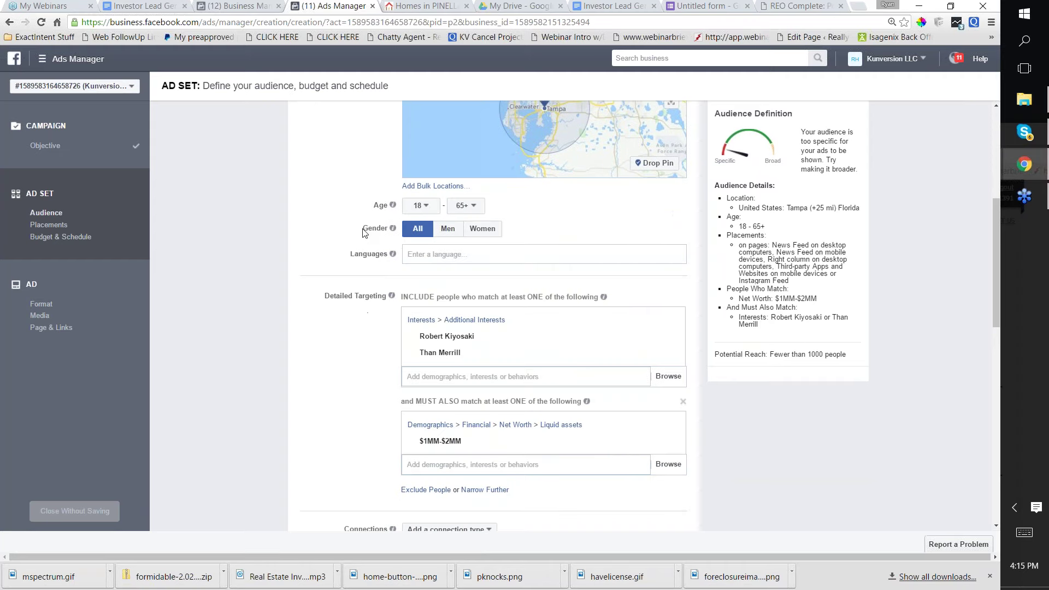
Open LinkedIn in the property search browser tab, sign in with the saved account and dismiss the welcome dialog.
click(417, 6)
click(368, 21)
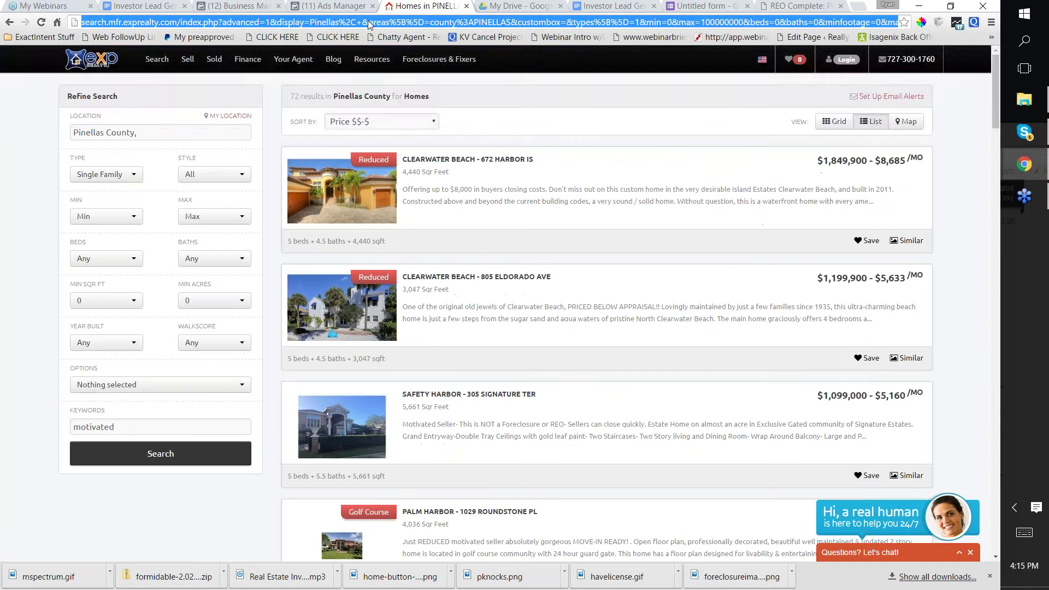
text(link)
key(Return)
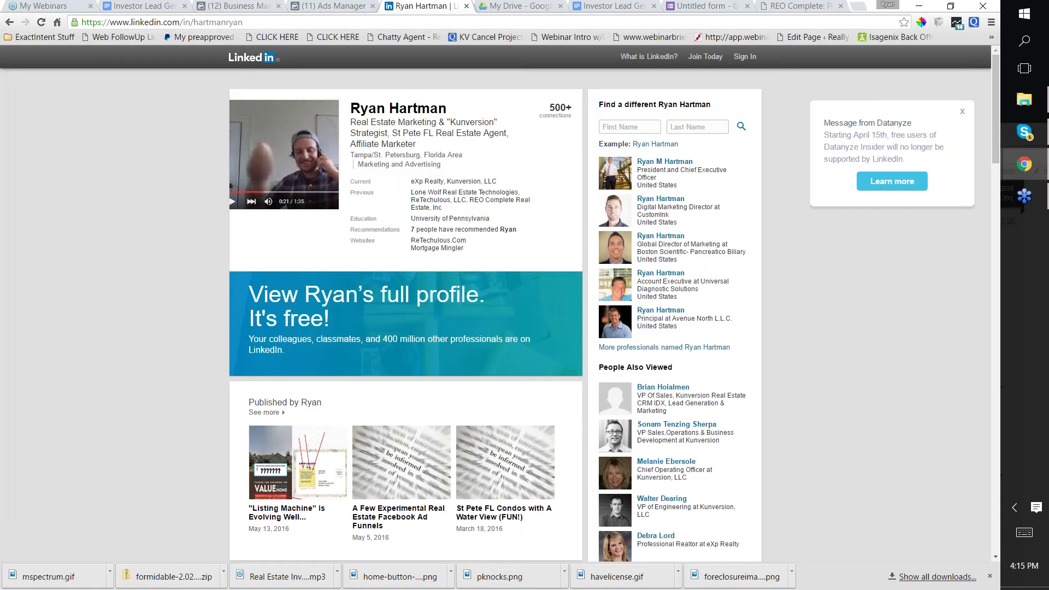
click(744, 56)
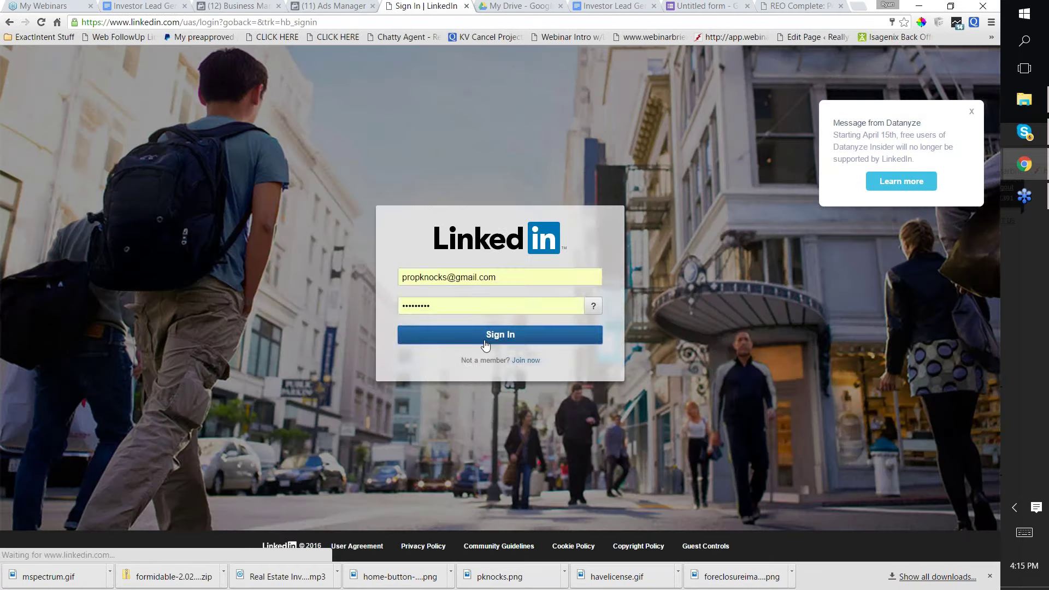
click(486, 340)
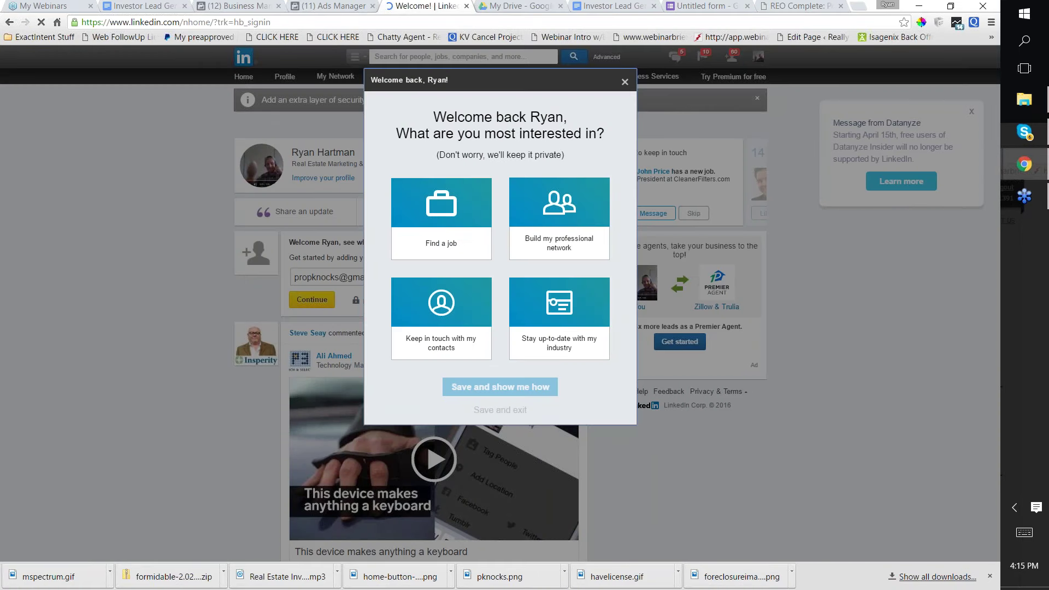
click(624, 82)
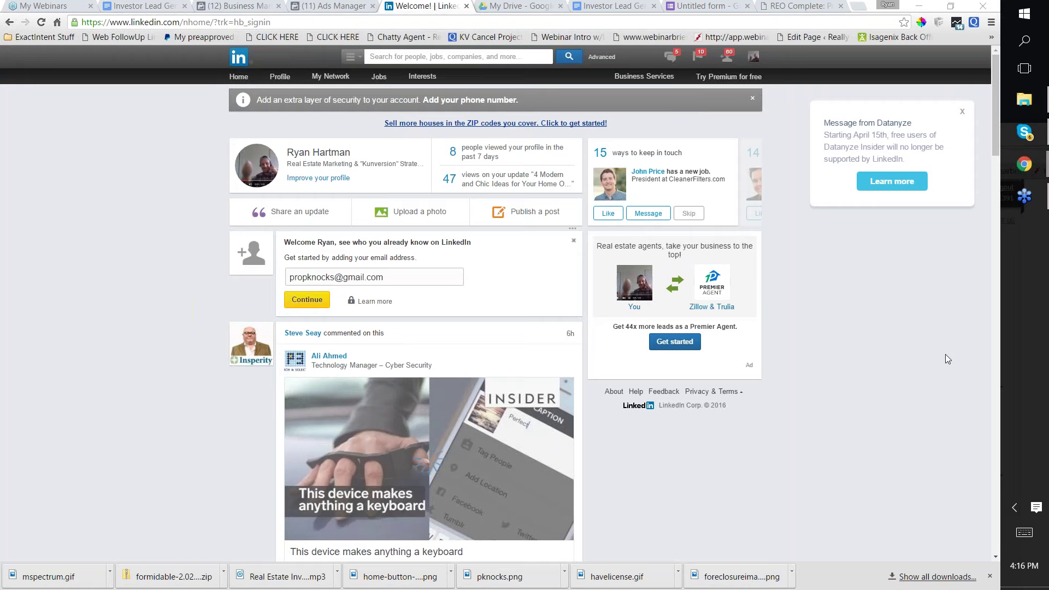
Search LinkedIn for "direct lenders" and look through the first results.
mouse_move(439, 79)
click(428, 56)
text(direct)
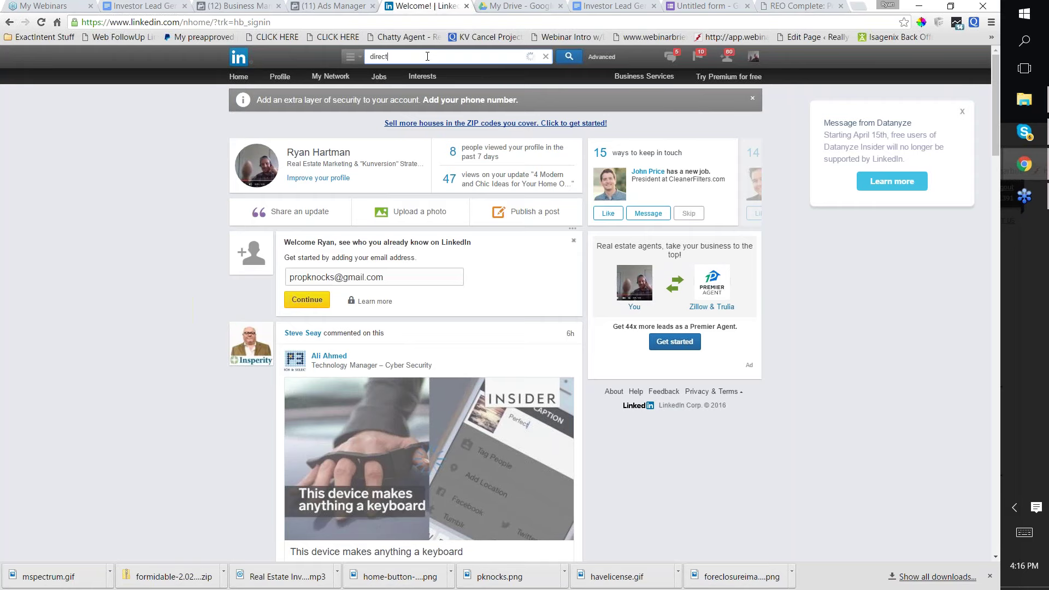
text( lend)
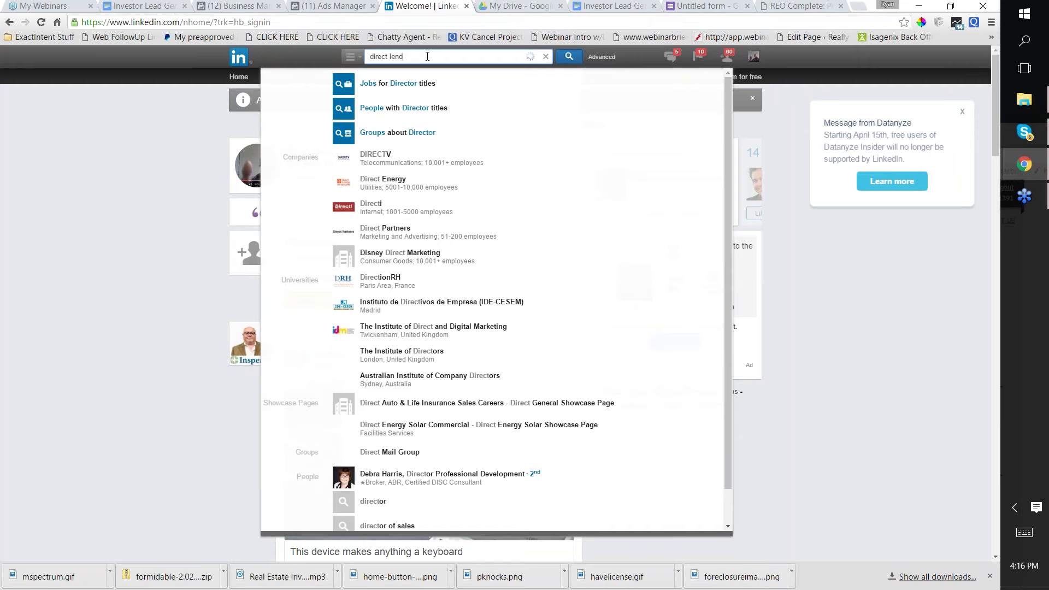
text(ers)
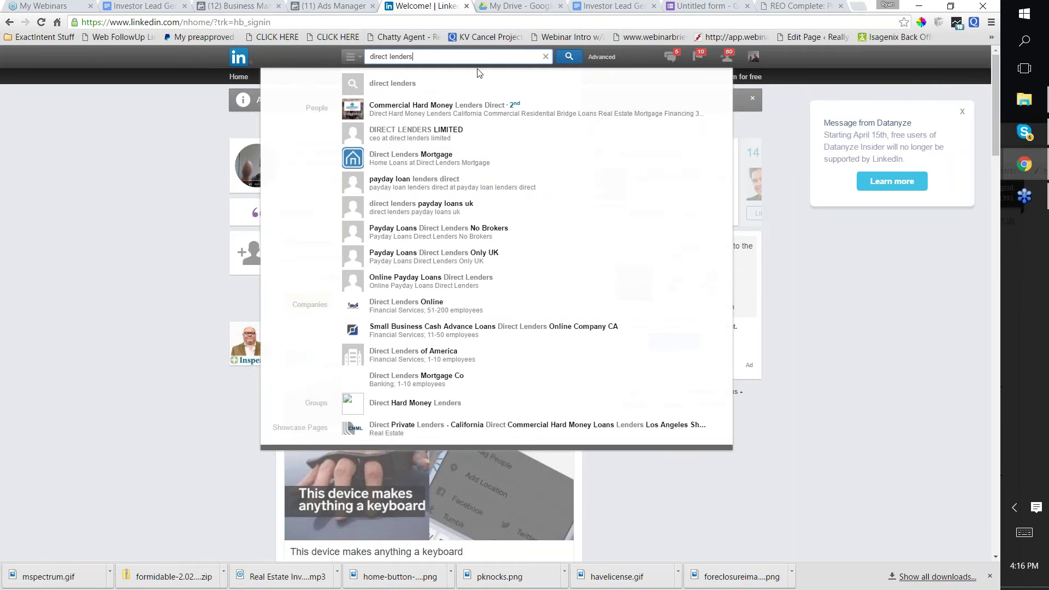
scroll(477, 208, down, 1)
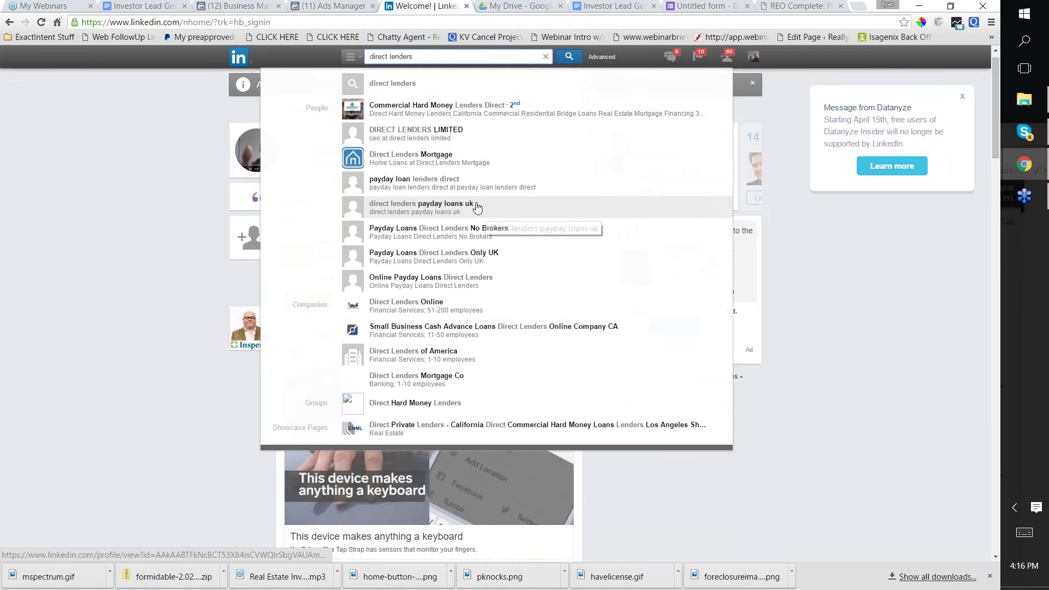
scroll(477, 208, up, 1)
key(Return)
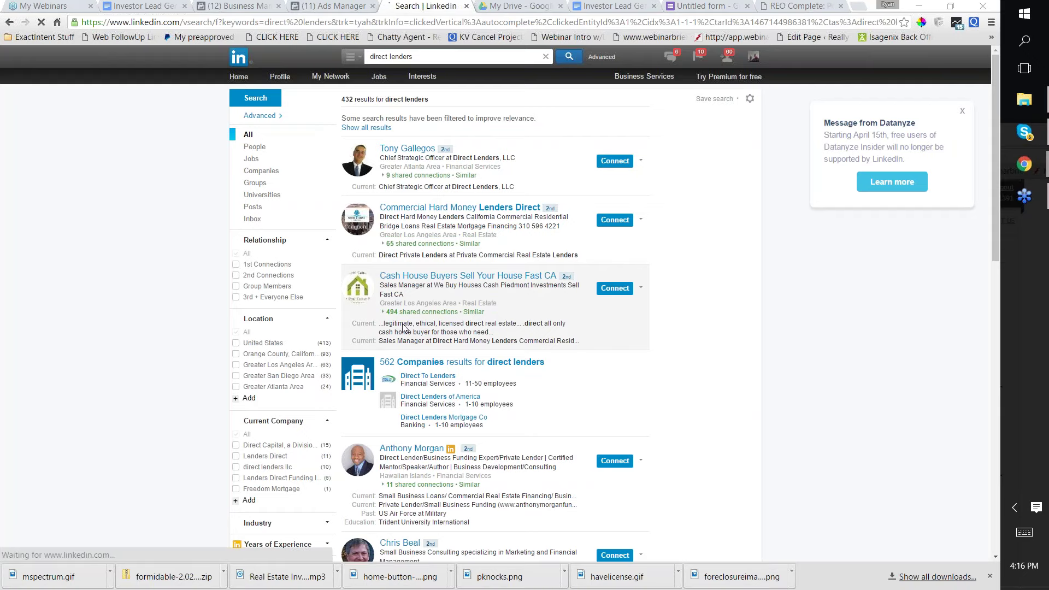
scroll(653, 282, down, 2)
scroll(653, 280, up, 2)
Run an advanced people search for direct lenders limited to the Tampa/St. Petersburg, Florida Area.
click(271, 118)
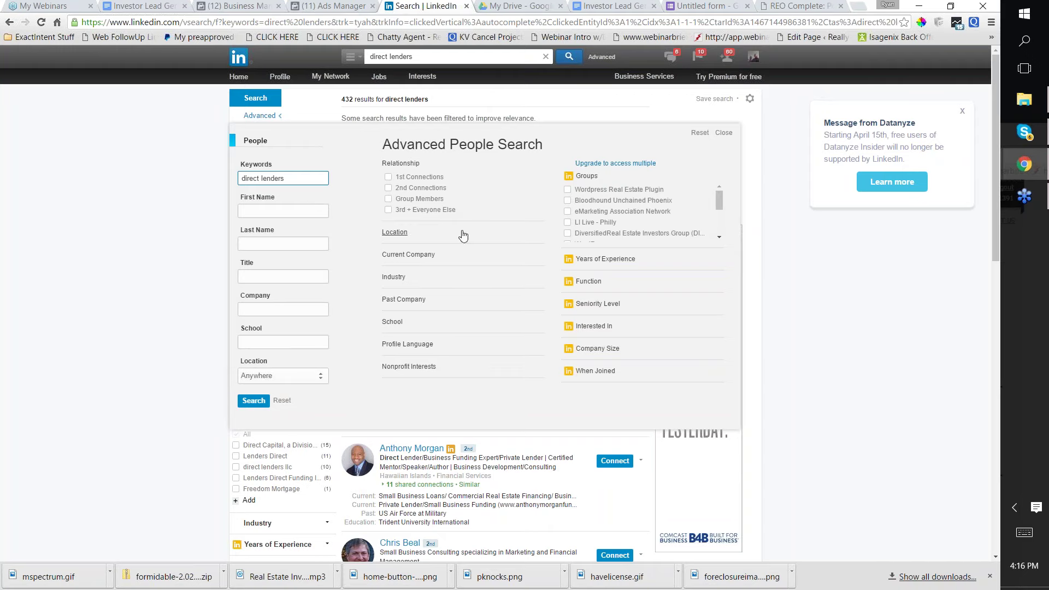
scroll(497, 220, down, 1)
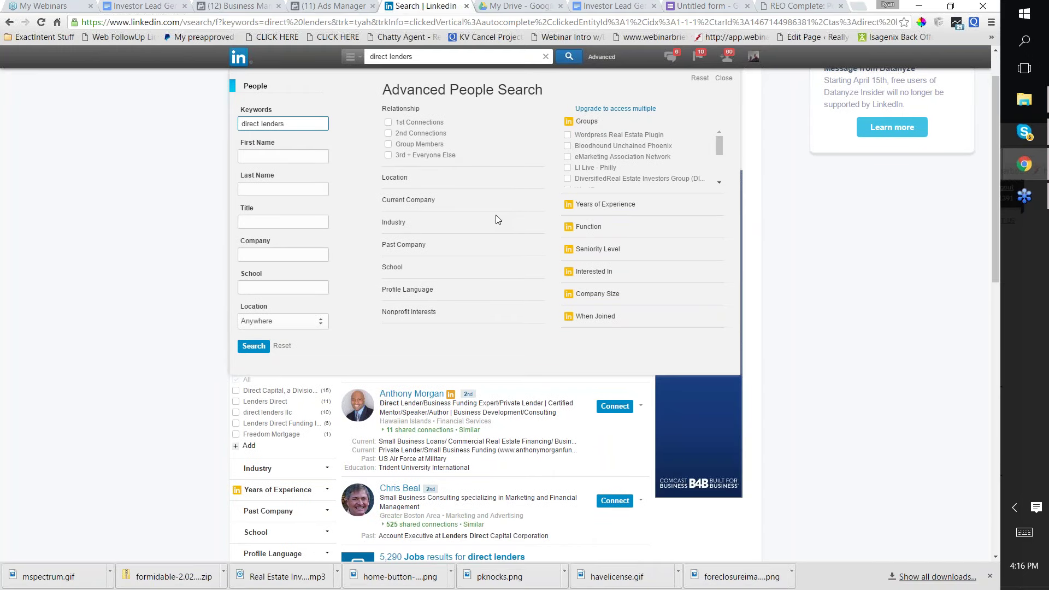
click(396, 180)
click(400, 197)
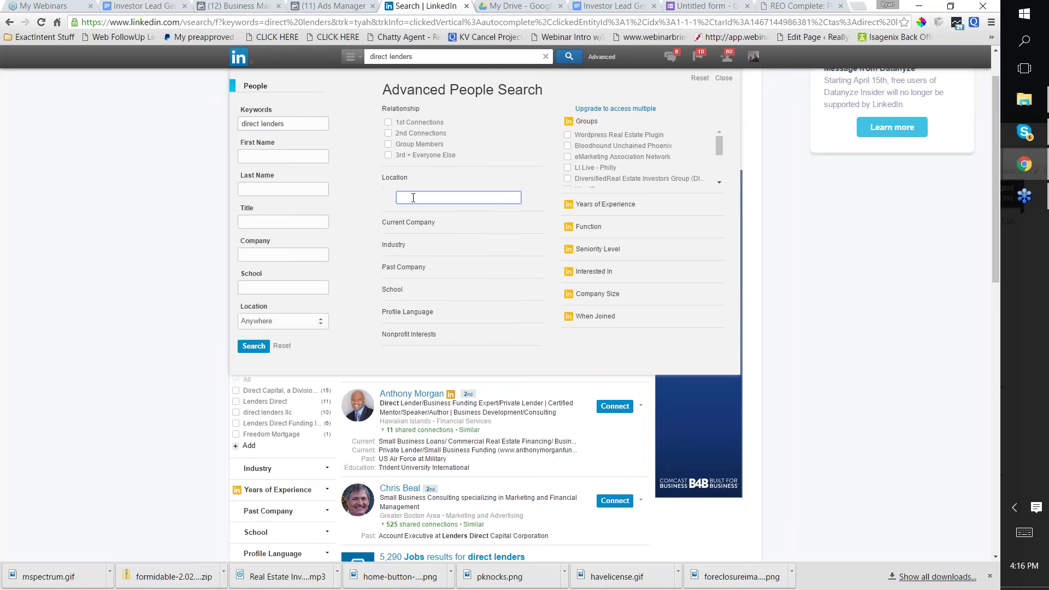
text(tampa)
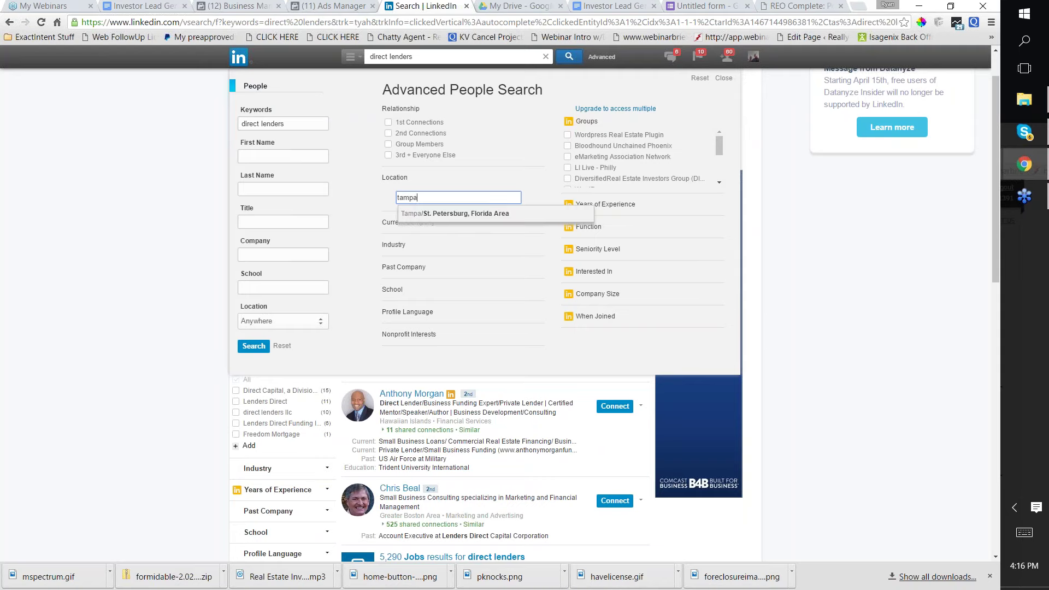
click(431, 215)
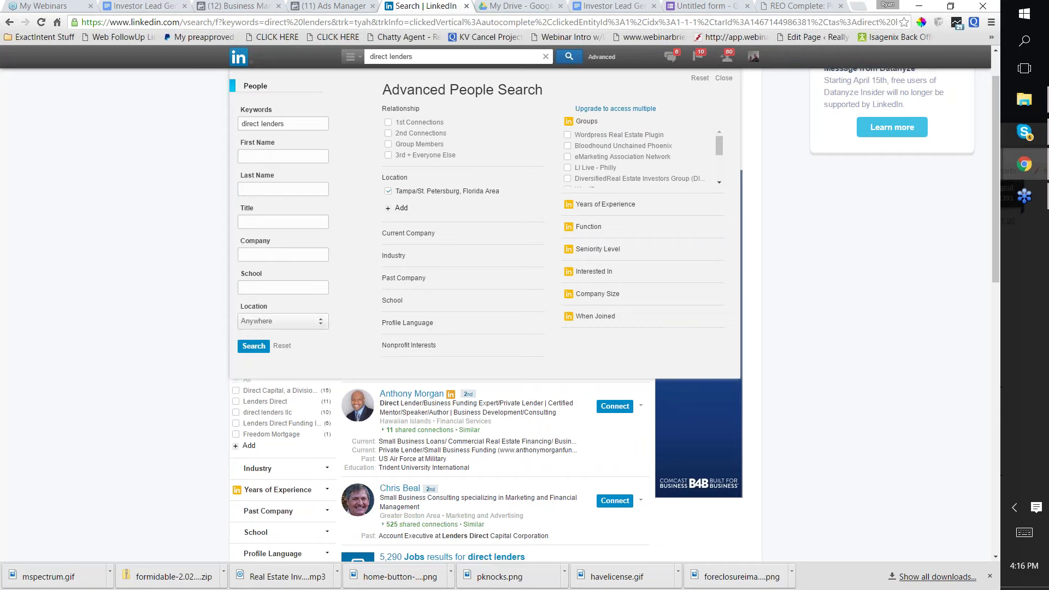
click(253, 346)
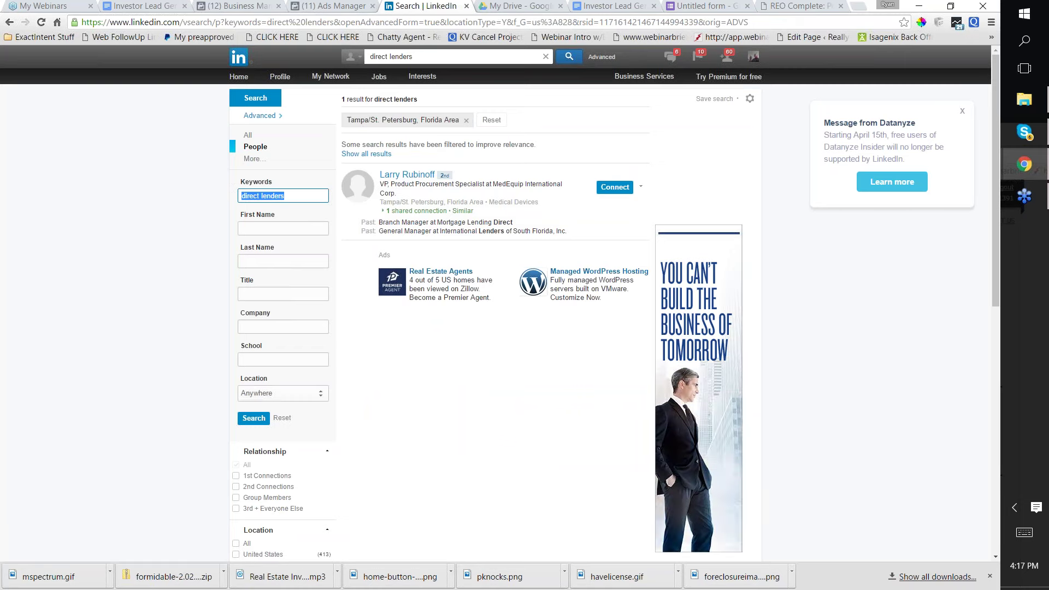
Change the people search keywords to "hard money" and rerun the search.
text(har)
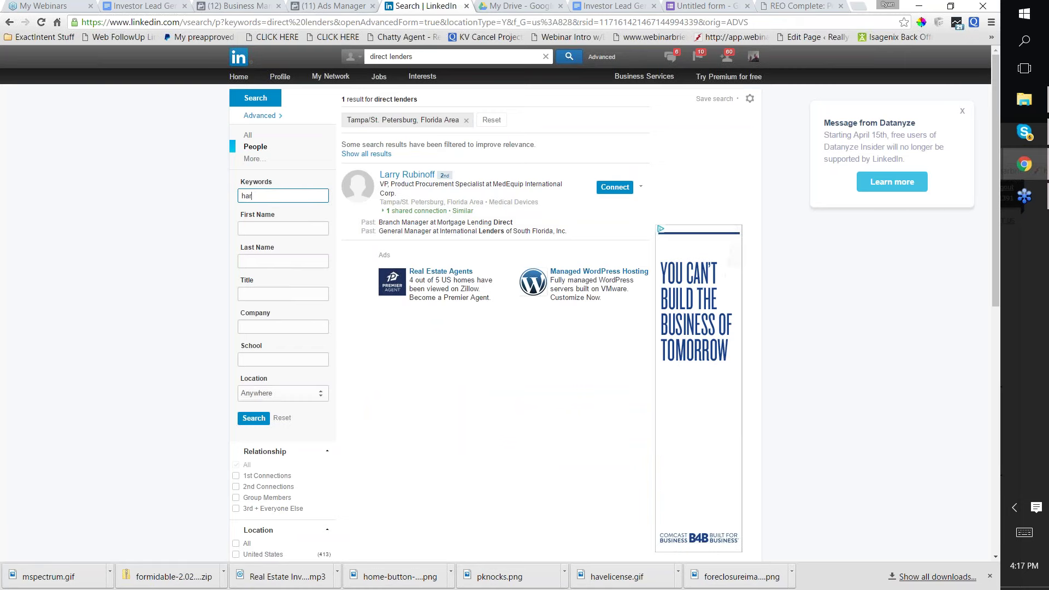
text(d money)
key(Return)
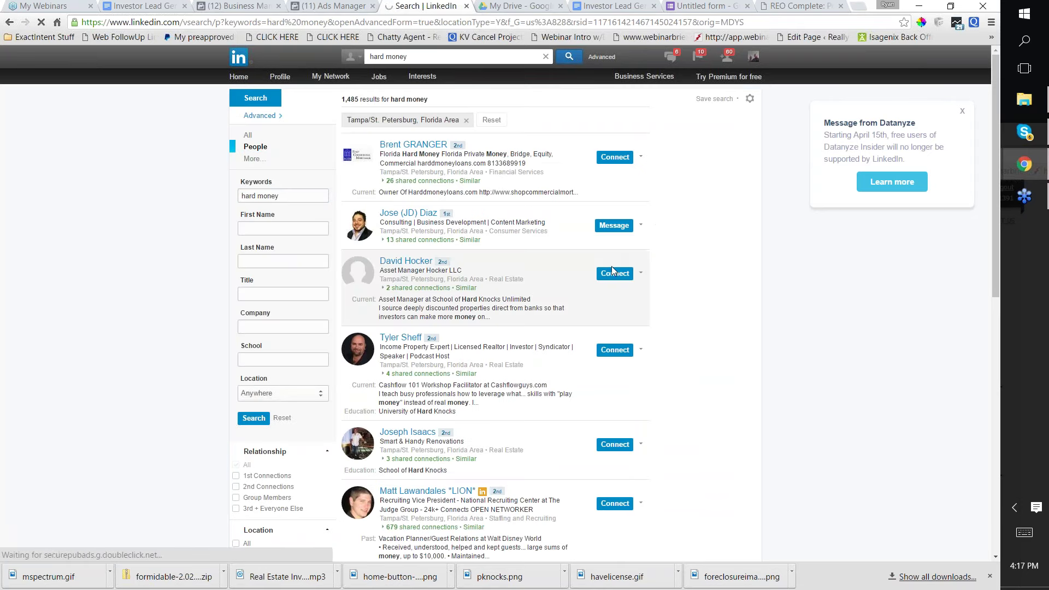
Examine the Tampa hard money search results, starting with the first profile's headline, for potential lender contacts.
drag(402, 154, 537, 167)
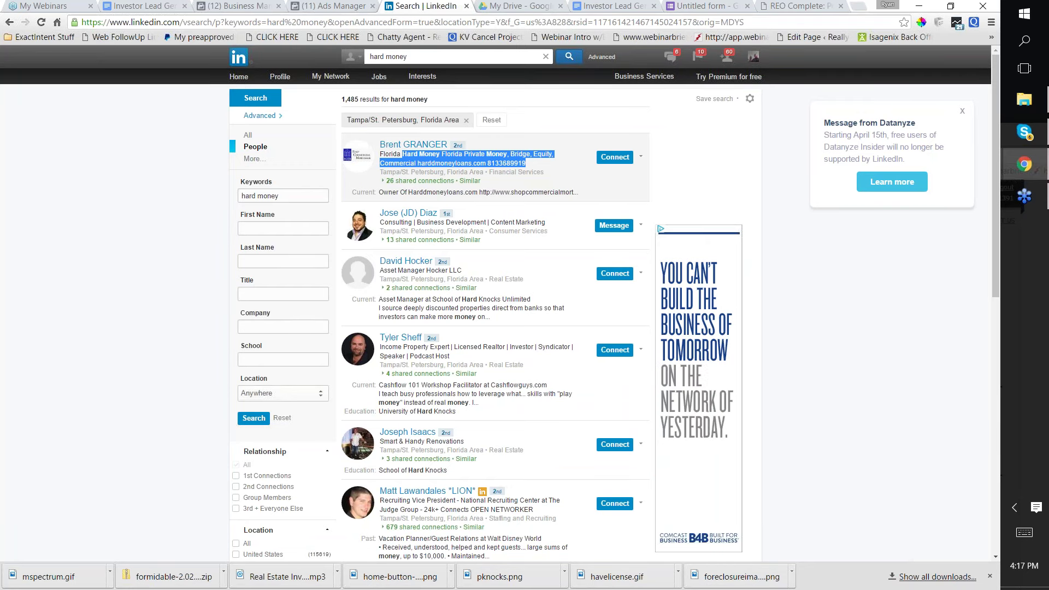
scroll(500, 308, down, 1)
scroll(500, 309, down, 1)
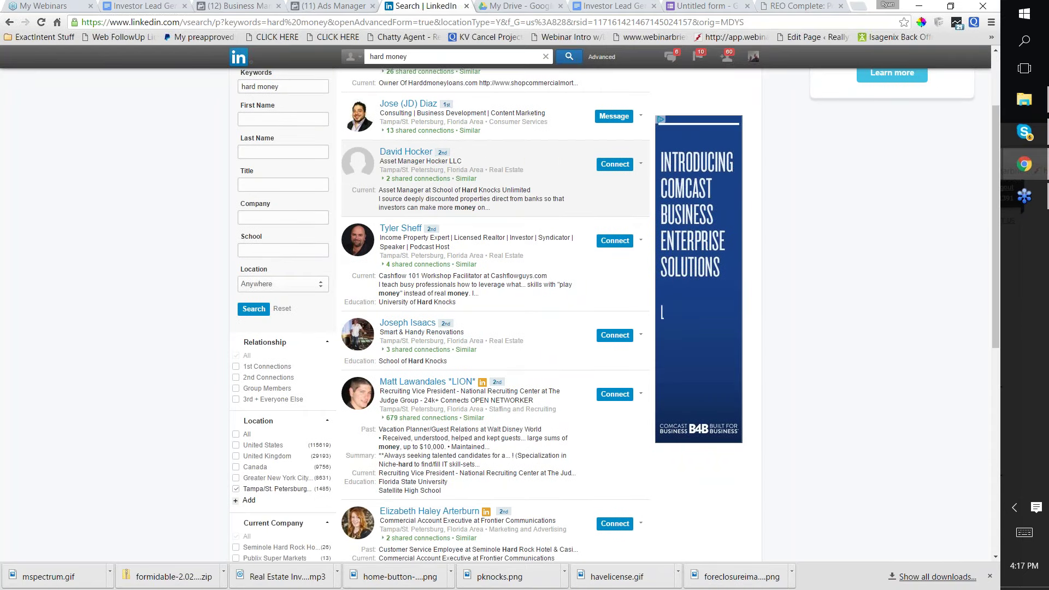
scroll(500, 309, down, 3)
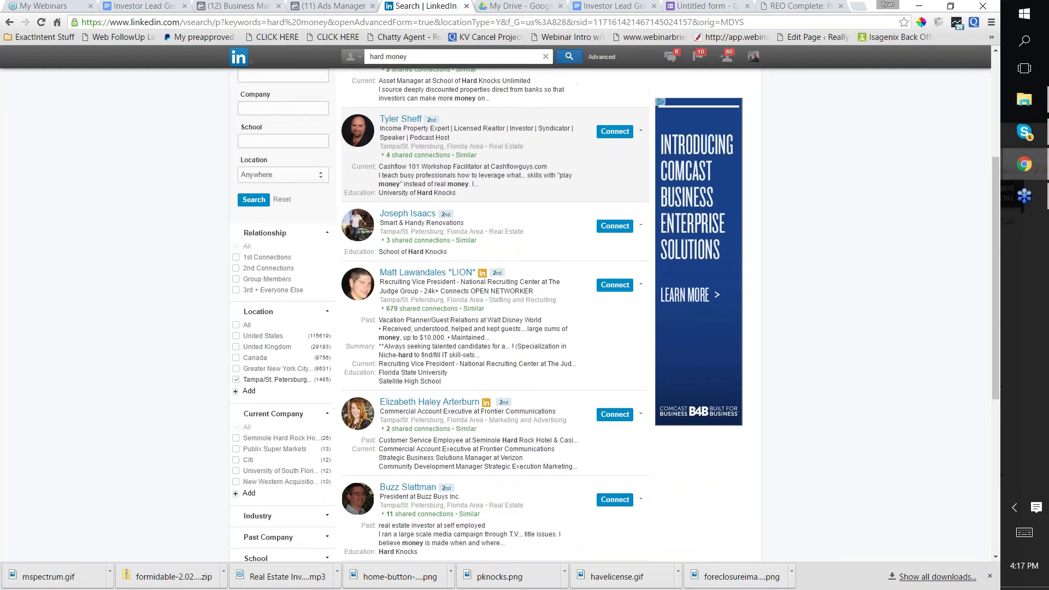
scroll(500, 309, down, 1)
scroll(494, 314, down, 4)
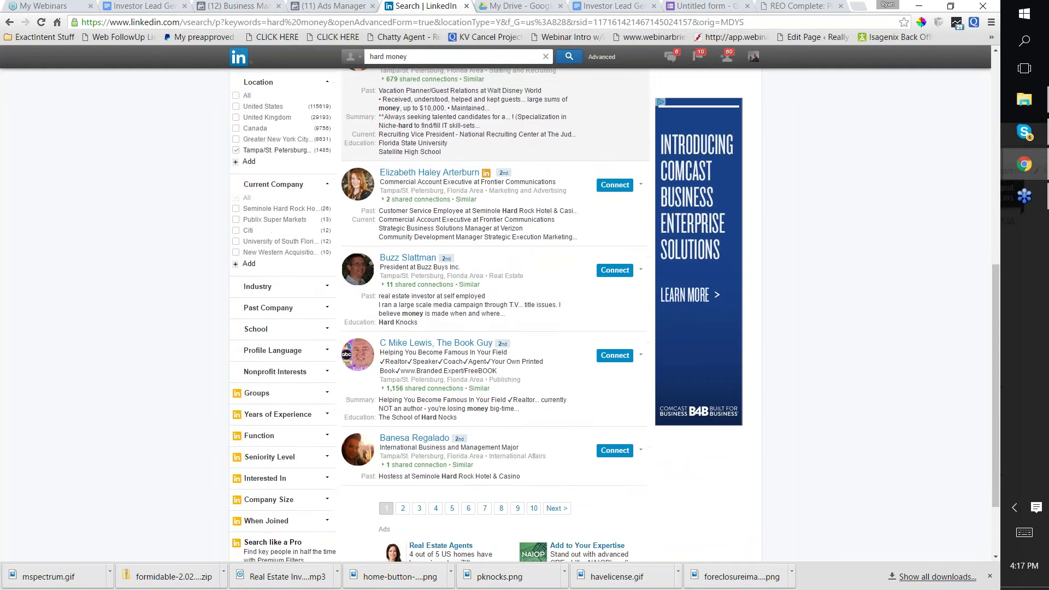
scroll(494, 309, up, 10)
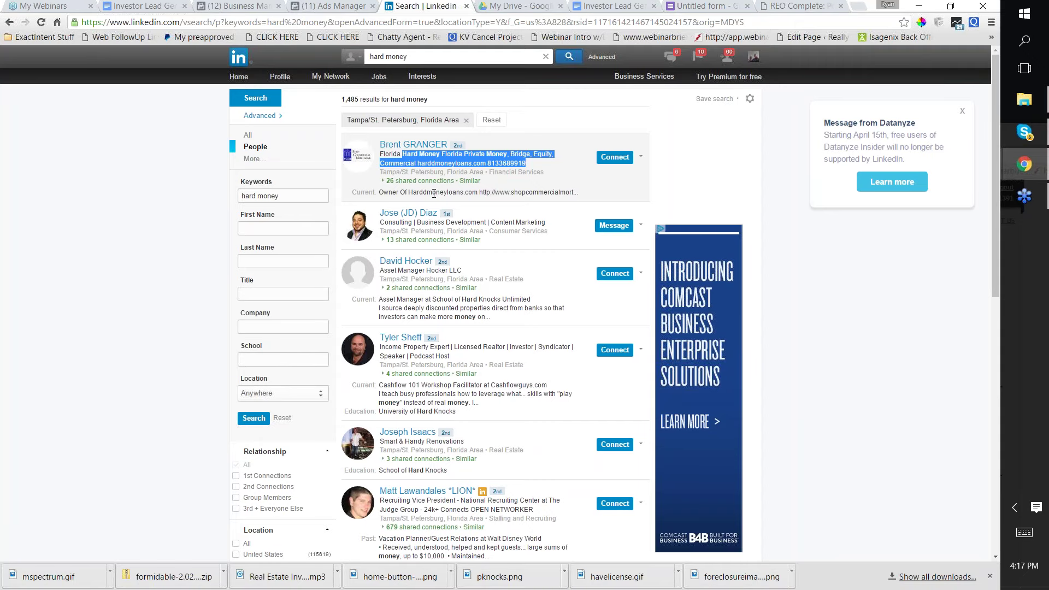
Switch to the Facebook Ads Manager ad set and review its detailed targeting.
click(306, 10)
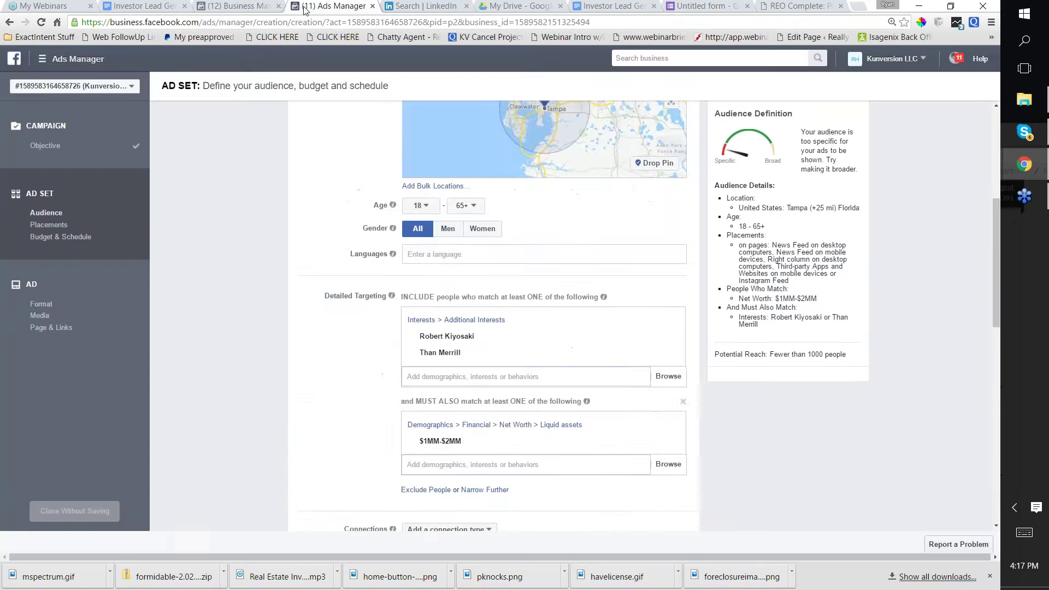
scroll(447, 279, down, 2)
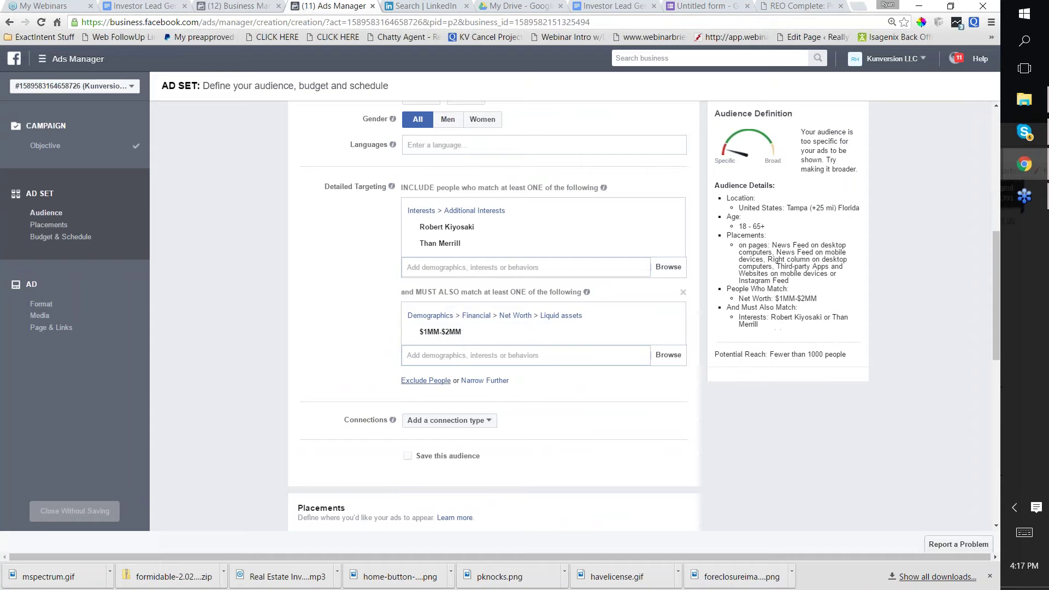
scroll(432, 386, down, 2)
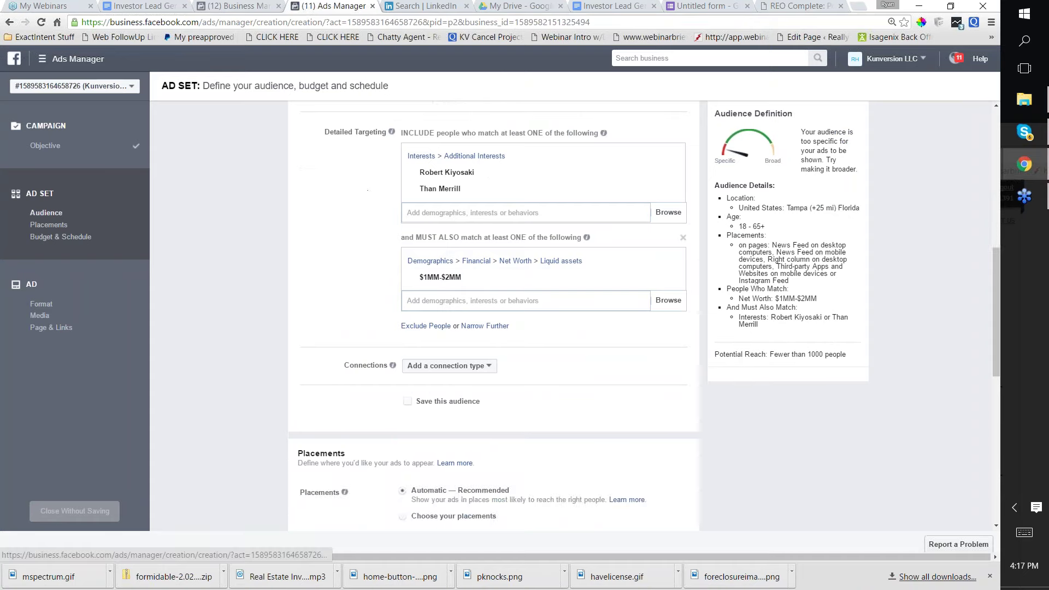
scroll(468, 276, up, 2)
scroll(469, 276, up, 1)
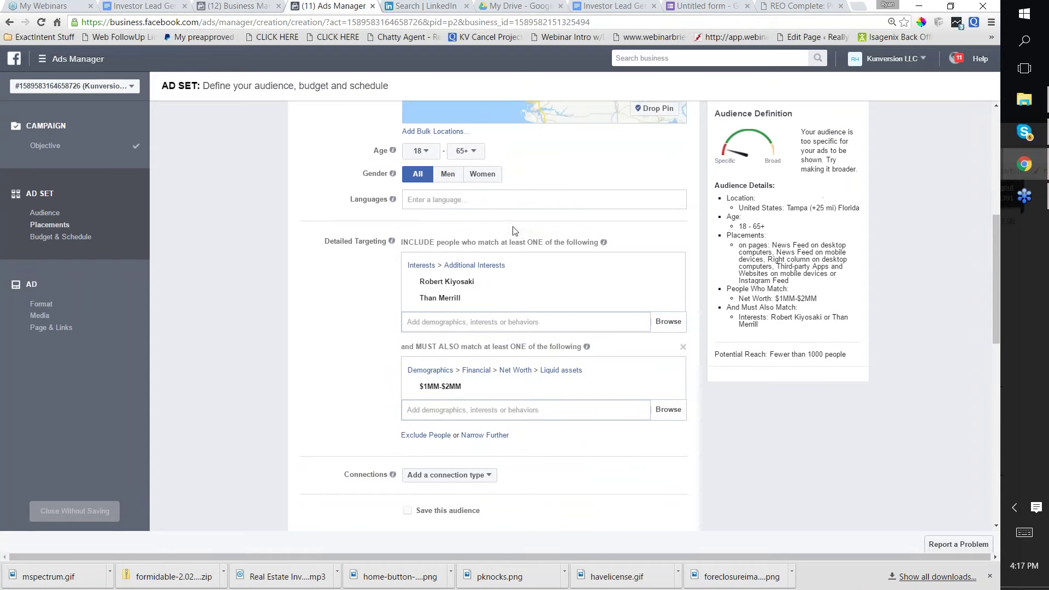
scroll(462, 316, down, 2)
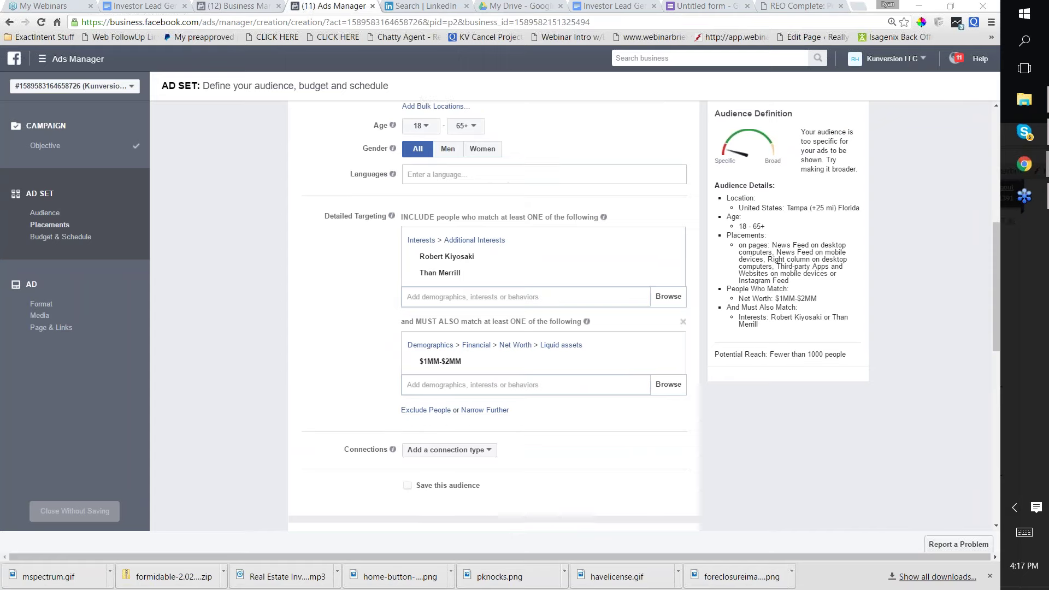
Exclude people with the Hard money lender interest from the audience.
click(437, 327)
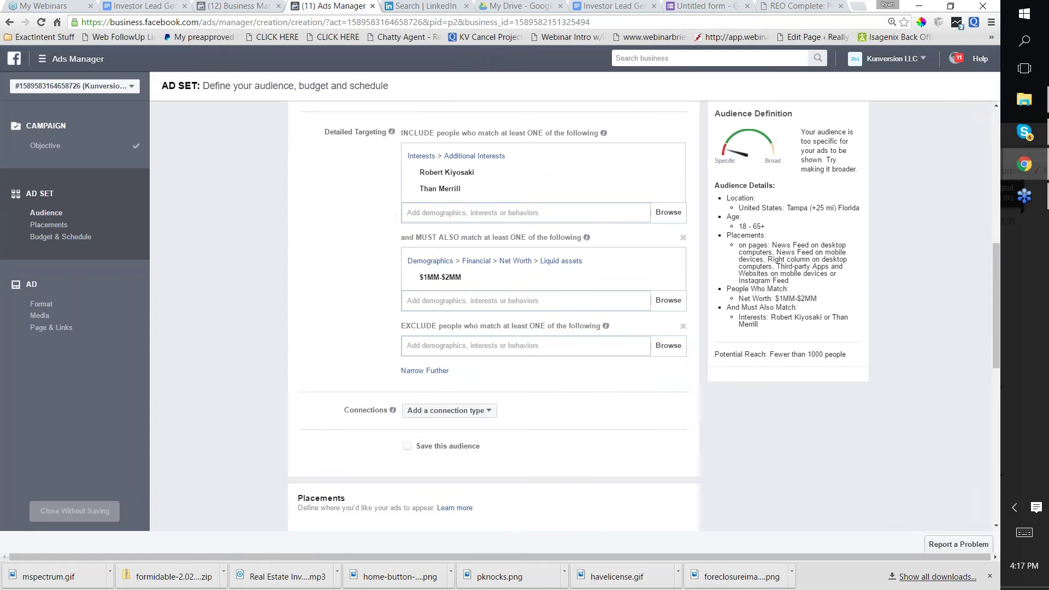
click(462, 346)
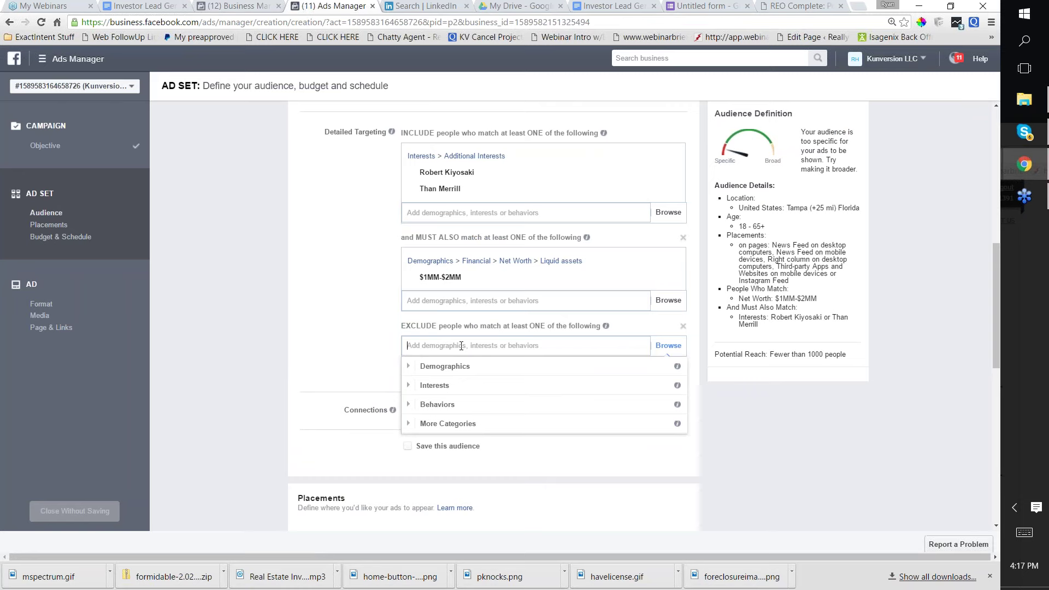
text(hard money)
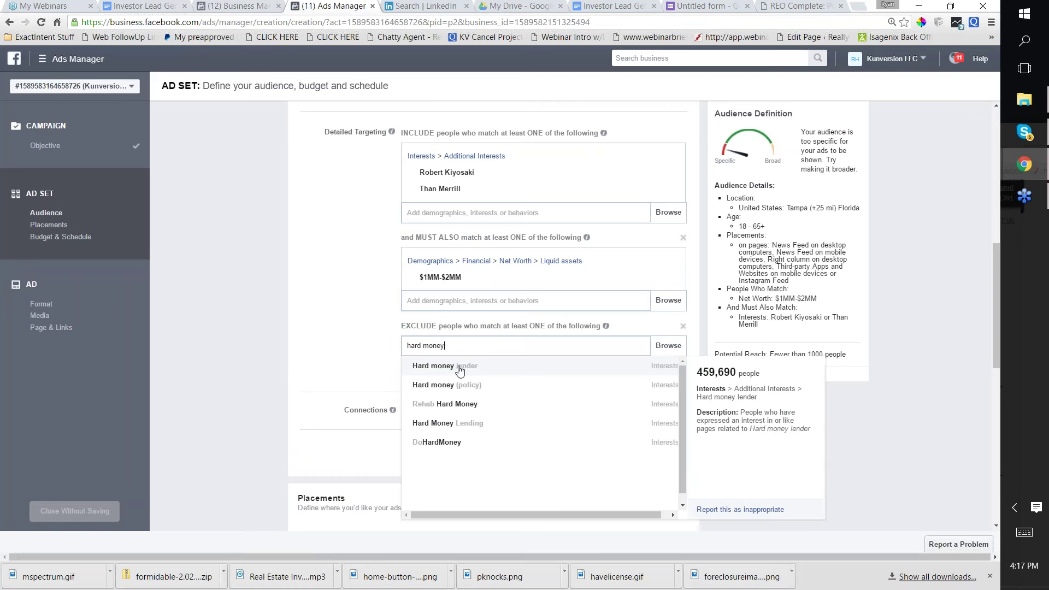
click(458, 366)
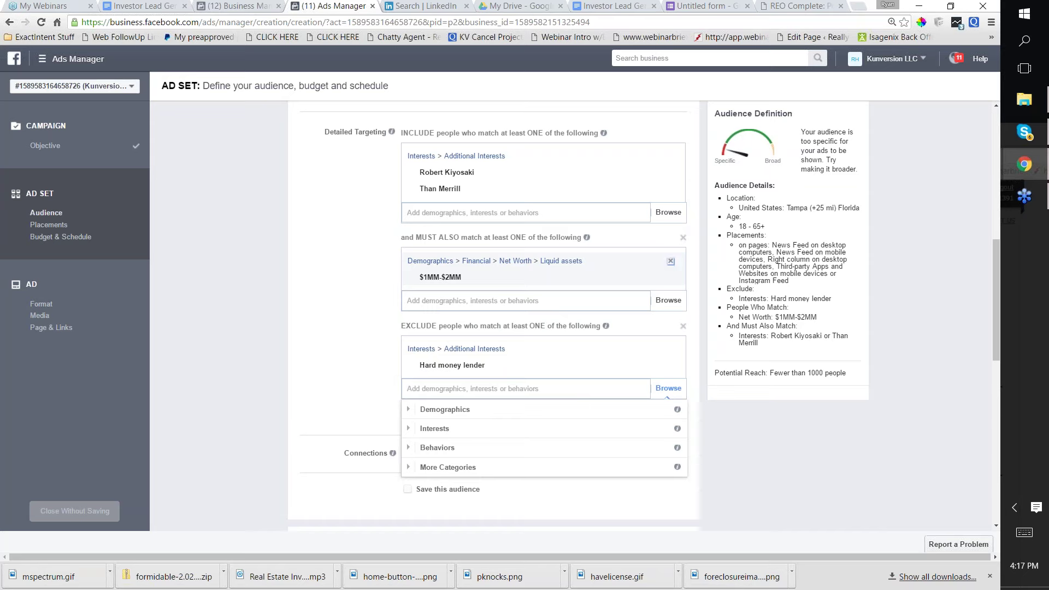
Clear the detailed targeting: remove the liquid assets demographic, the Robert Kiyosaki and Than Merrill interests, and the must-also-match and exclusion groups.
click(670, 261)
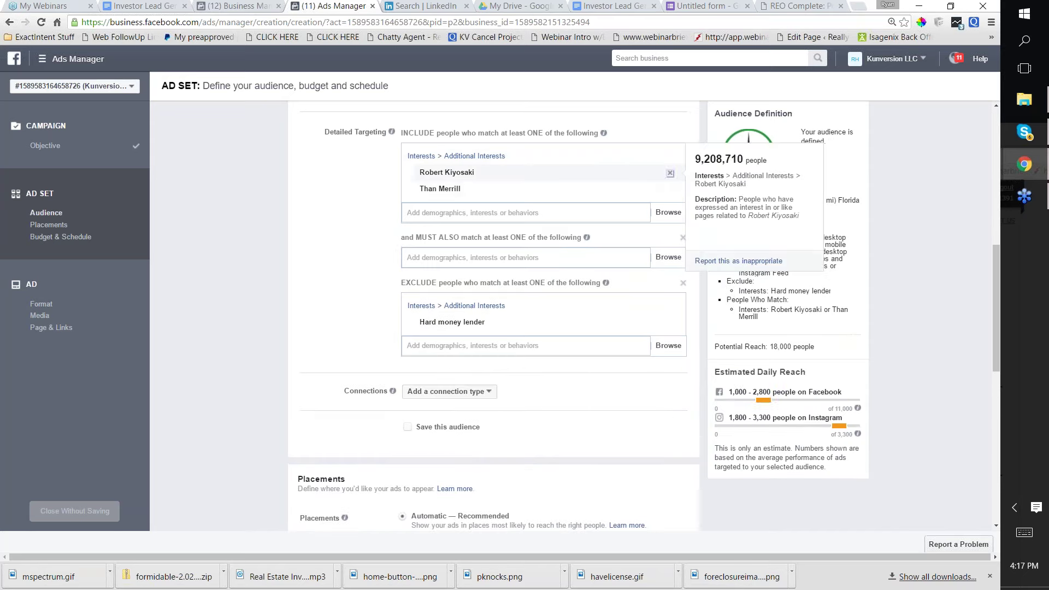
click(671, 173)
click(671, 173)
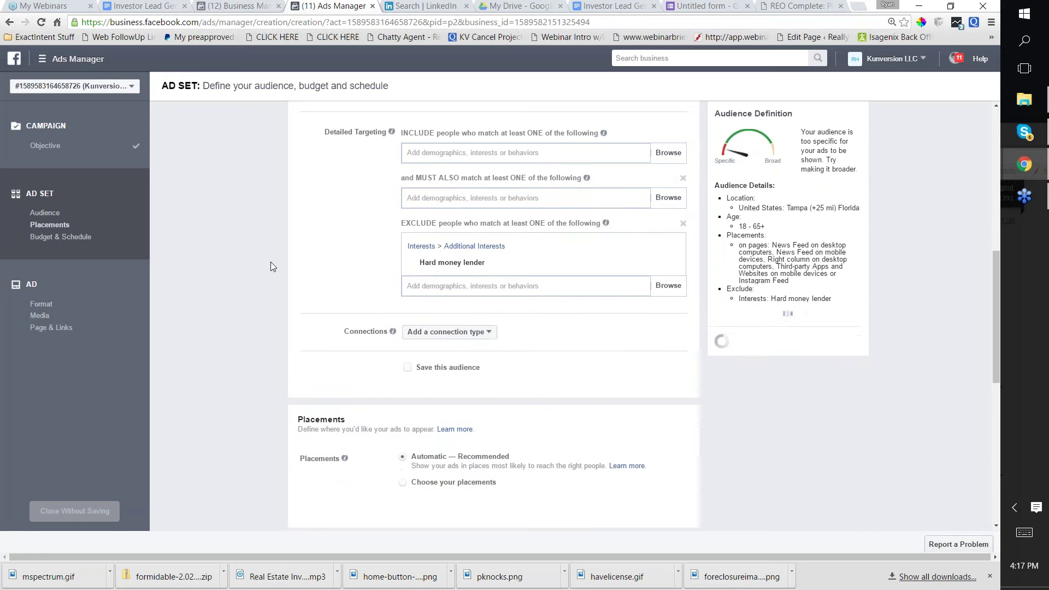
scroll(274, 252, down, 1)
scroll(637, 293, up, 2)
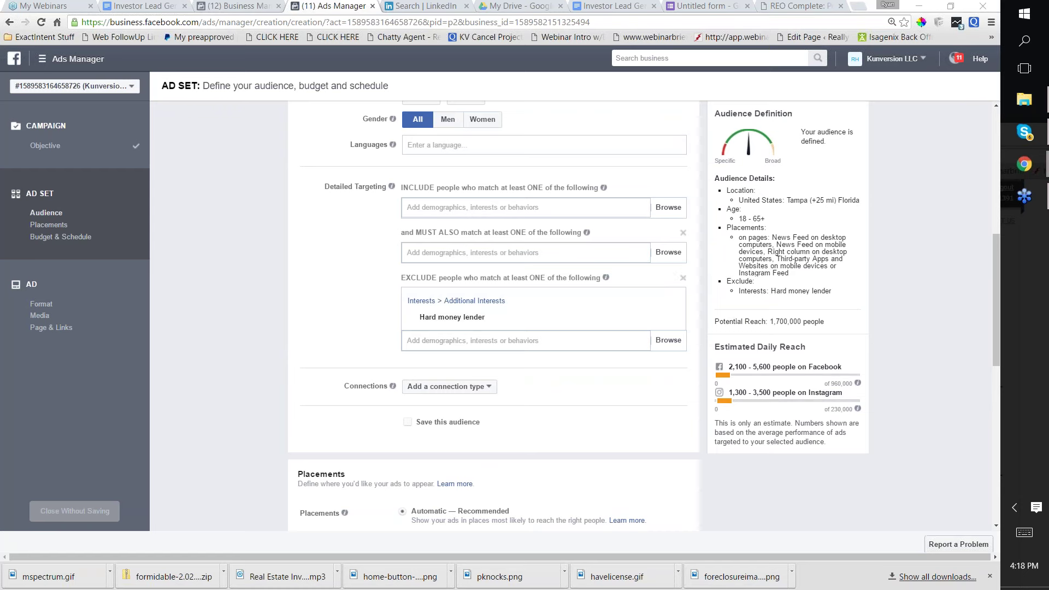
click(683, 232)
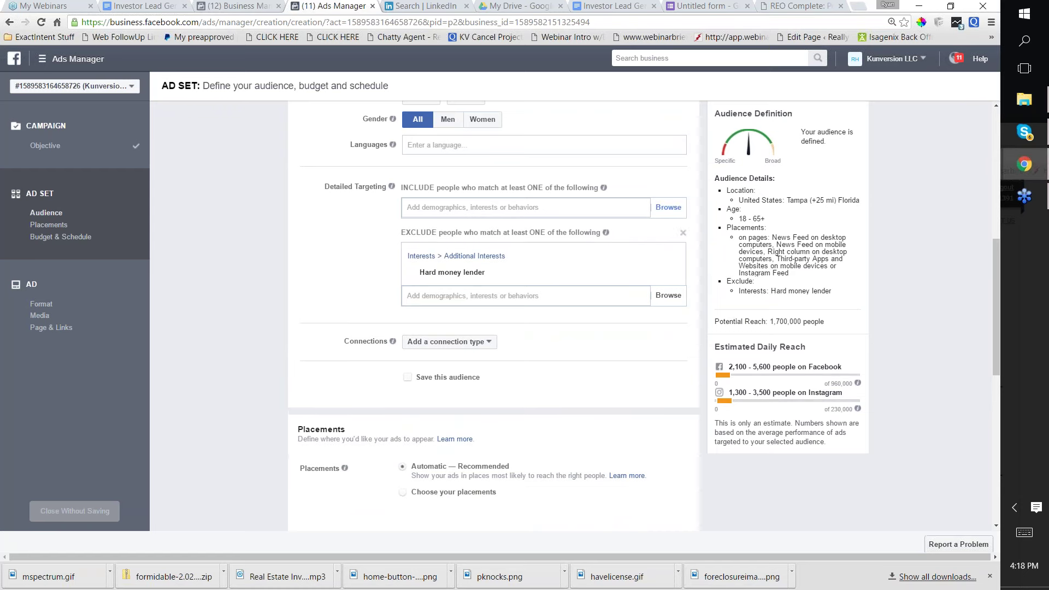
click(683, 233)
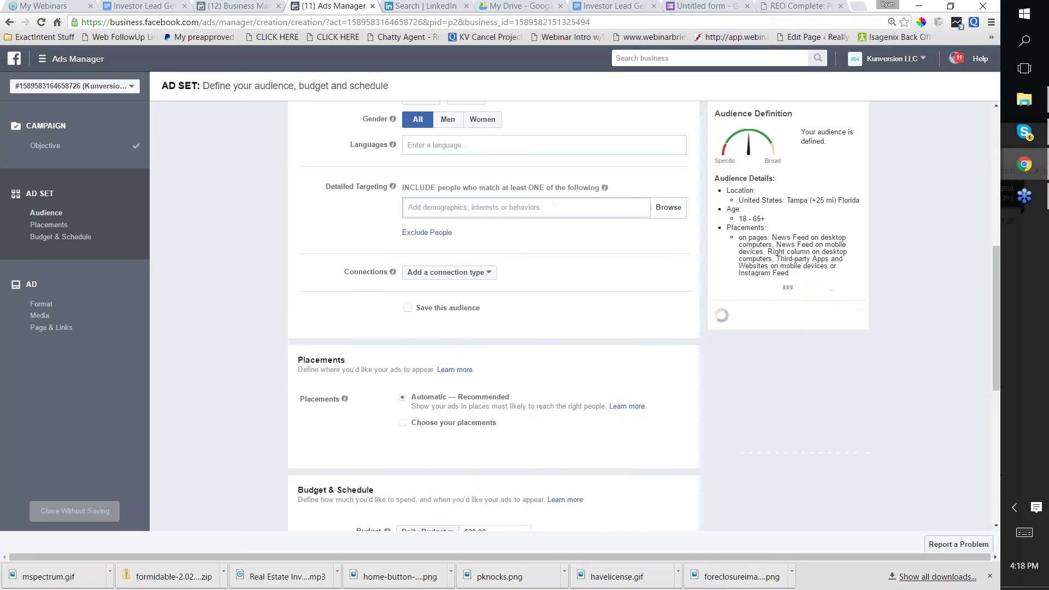
Include people with the Hard money lender interest in the audience and review the audience definition.
click(556, 208)
text(hard money)
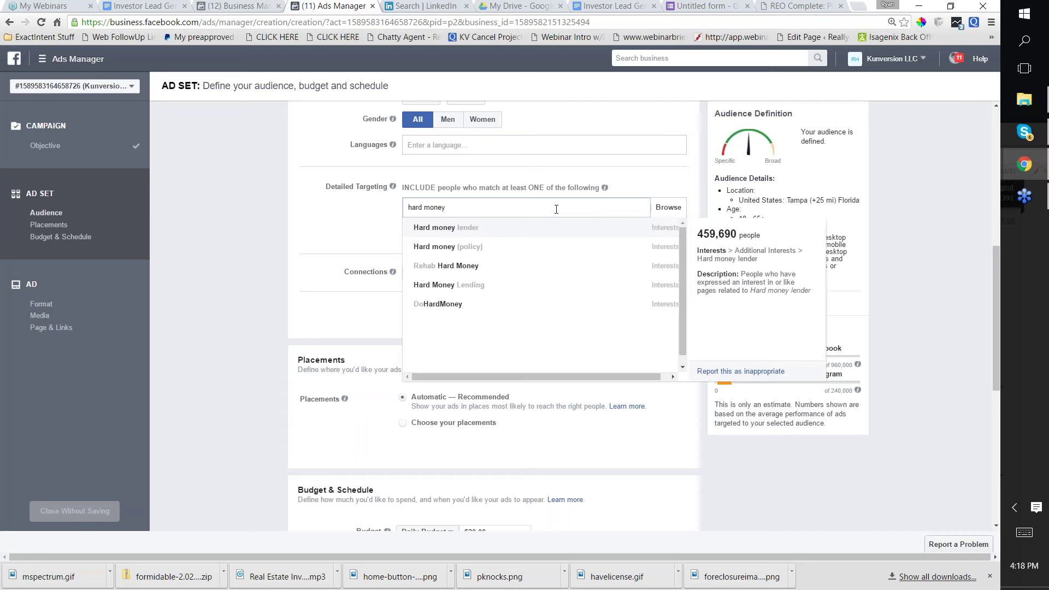
click(455, 228)
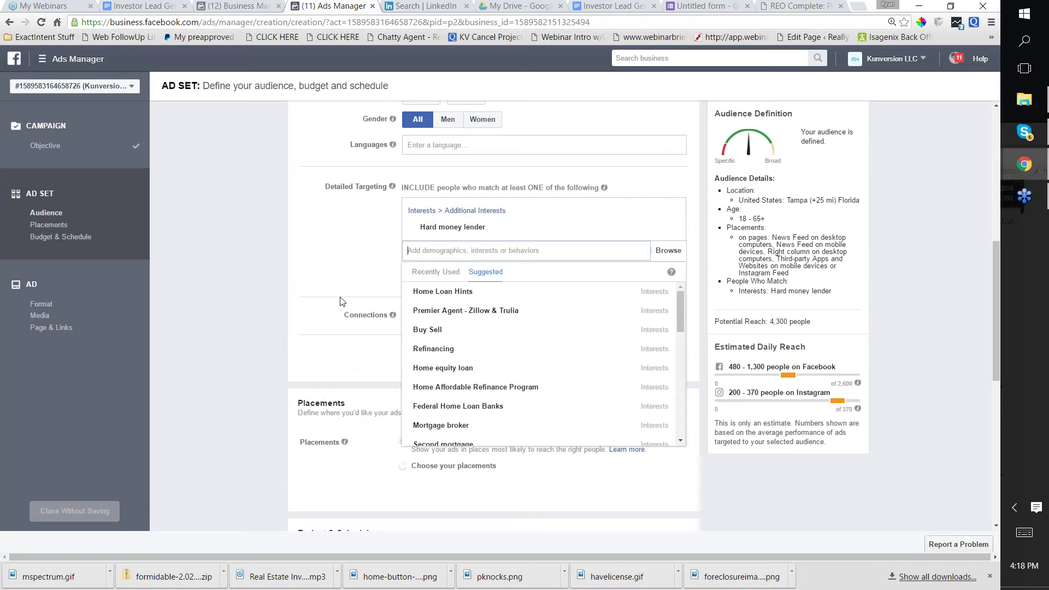
scroll(323, 289, up, 3)
scroll(311, 268, up, 4)
scroll(304, 257, down, 10)
scroll(808, 340, up, 2)
scroll(808, 339, up, 3)
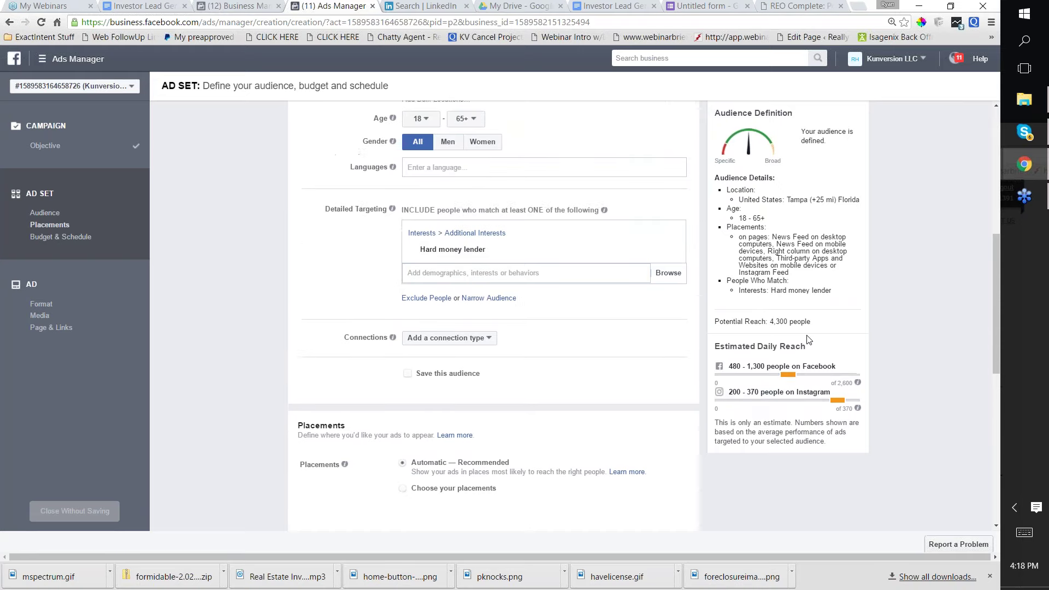
Check the audience details of the included Hard money lender interest and remove it from the detailed targeting.
mouse_move(468, 308)
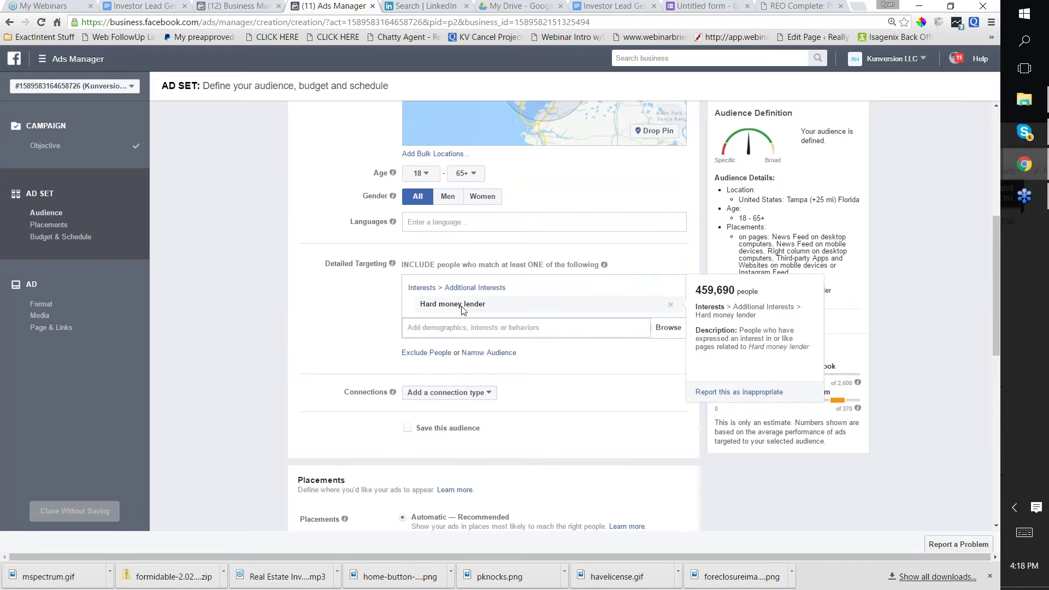
scroll(464, 310, down, 1)
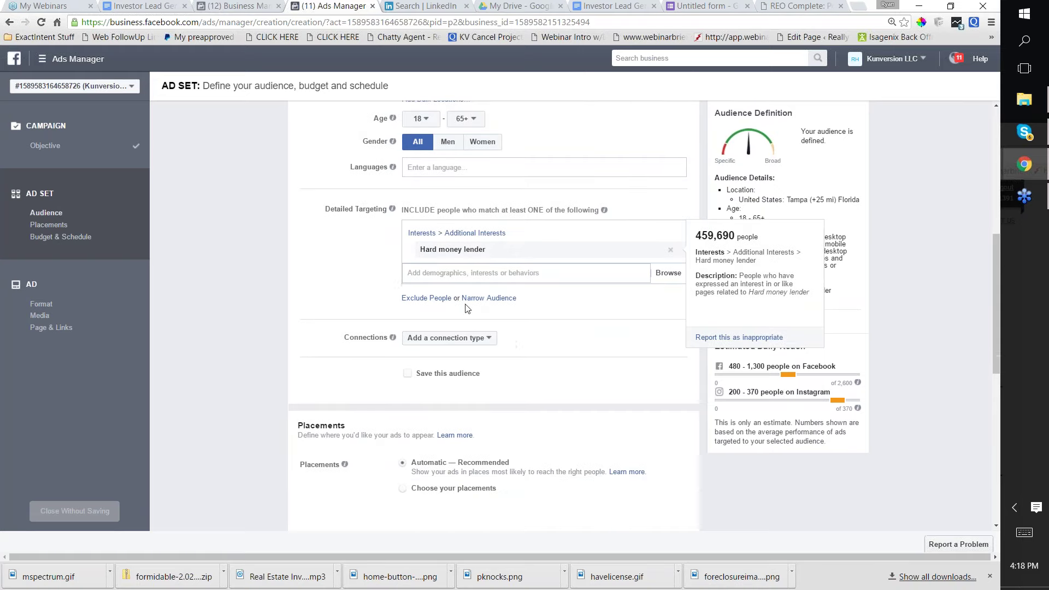
click(670, 251)
Search the detailed targeting options for "private lender".
click(497, 228)
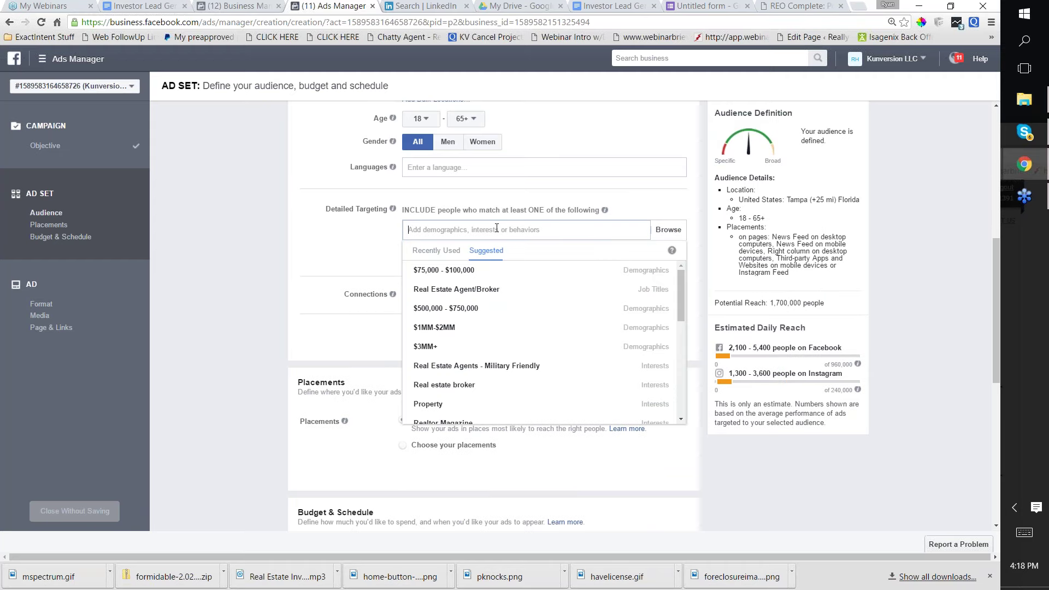
text(hard)
key(BackSpace)
key(BackSpace)
key(BackSpace)
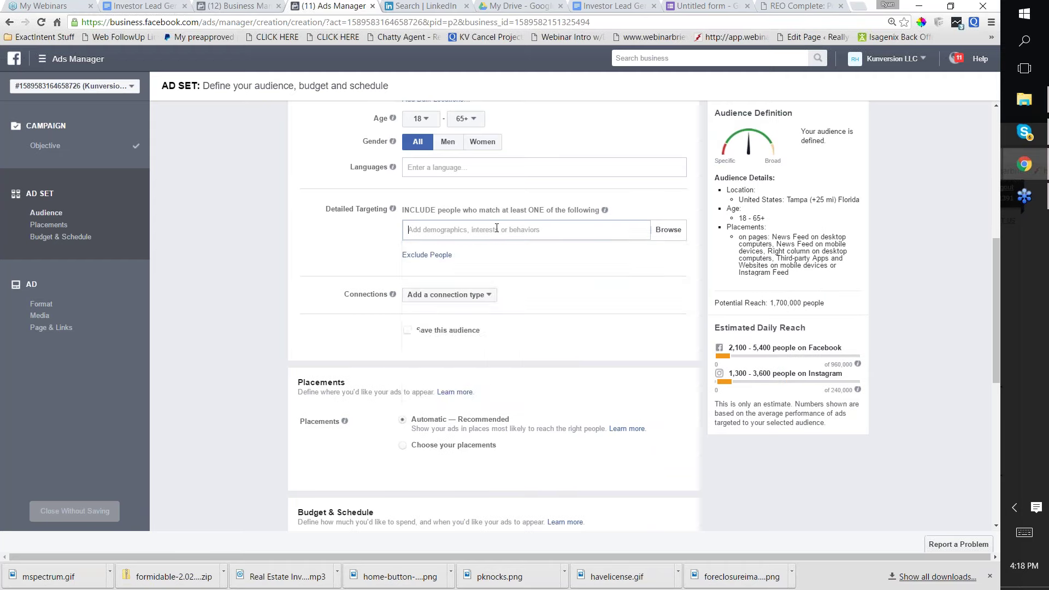
text(private lender)
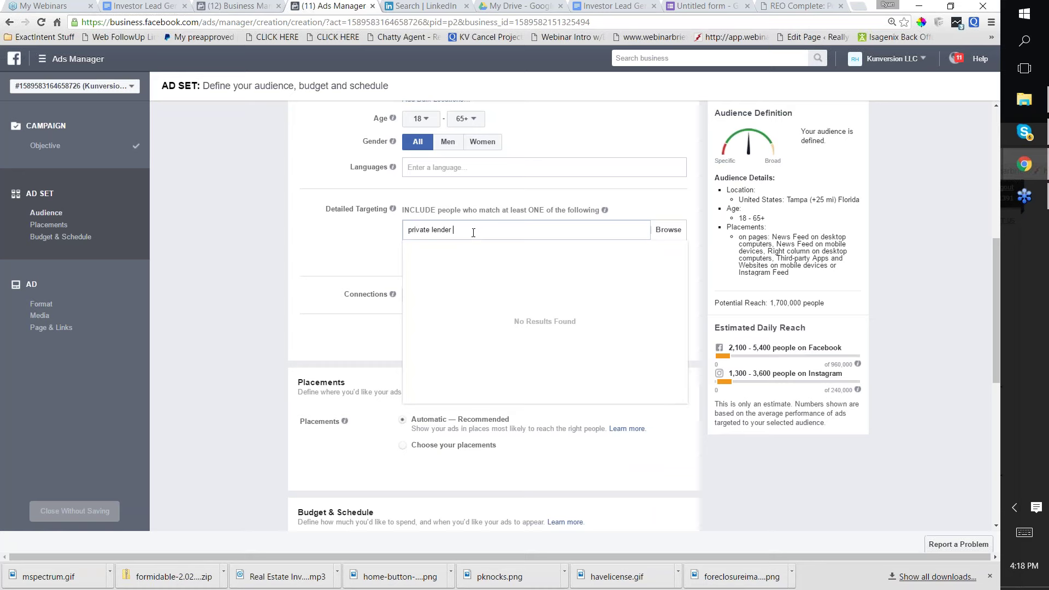
Search the detailed targeting options for "hard money", look over the suggested interests and clear the search.
key(ctrl+a)
drag(474, 232, 407, 227)
text(hard money)
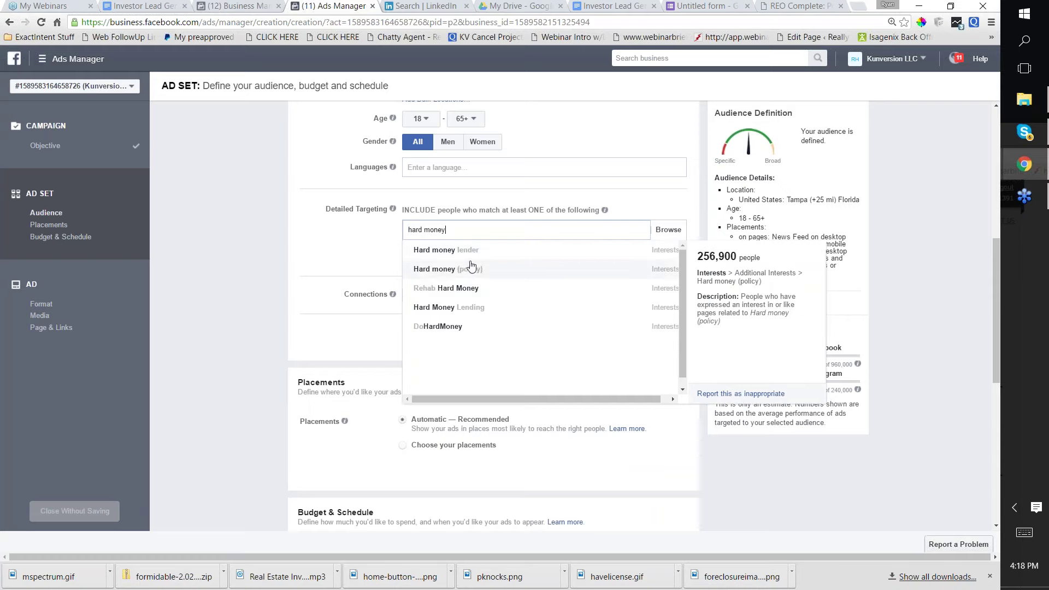
key(ctrl+a)
key(BackSpace)
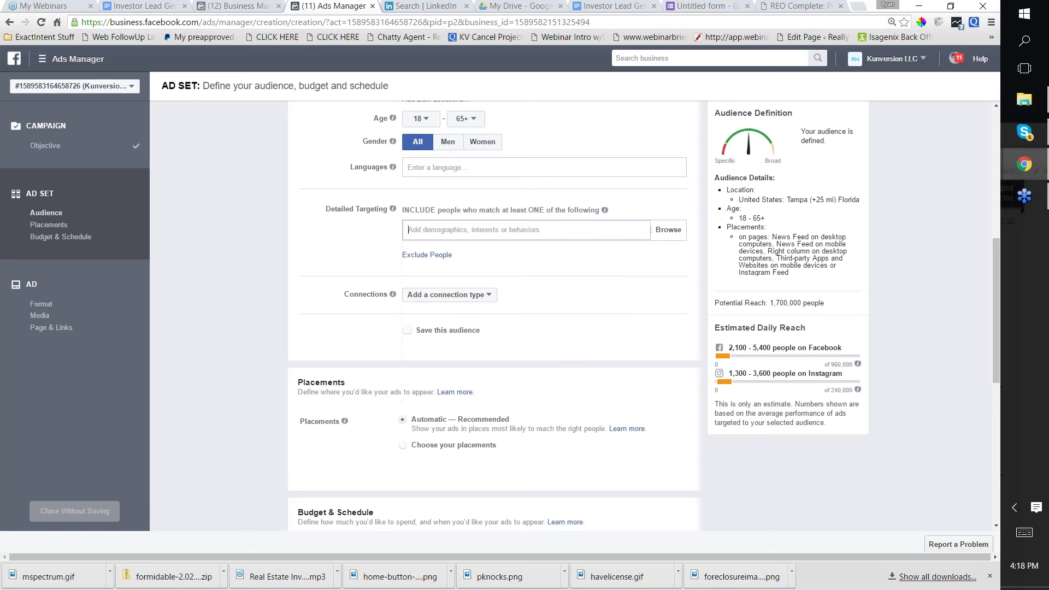
Include people with the Private investors job title and the Angel investor interest in the audience, and review the suggested targeting.
text(private investor)
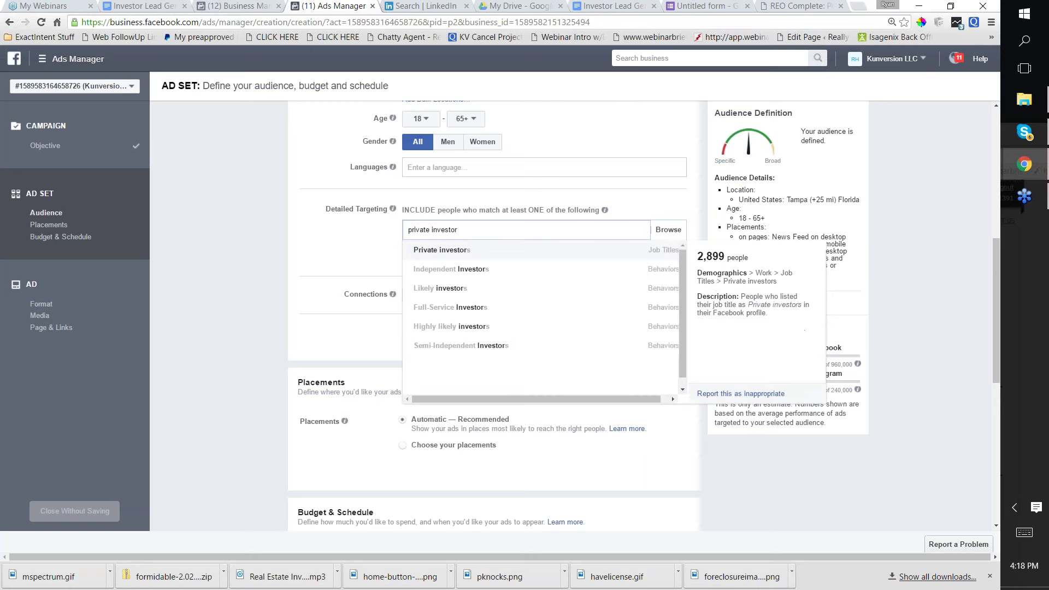
click(442, 250)
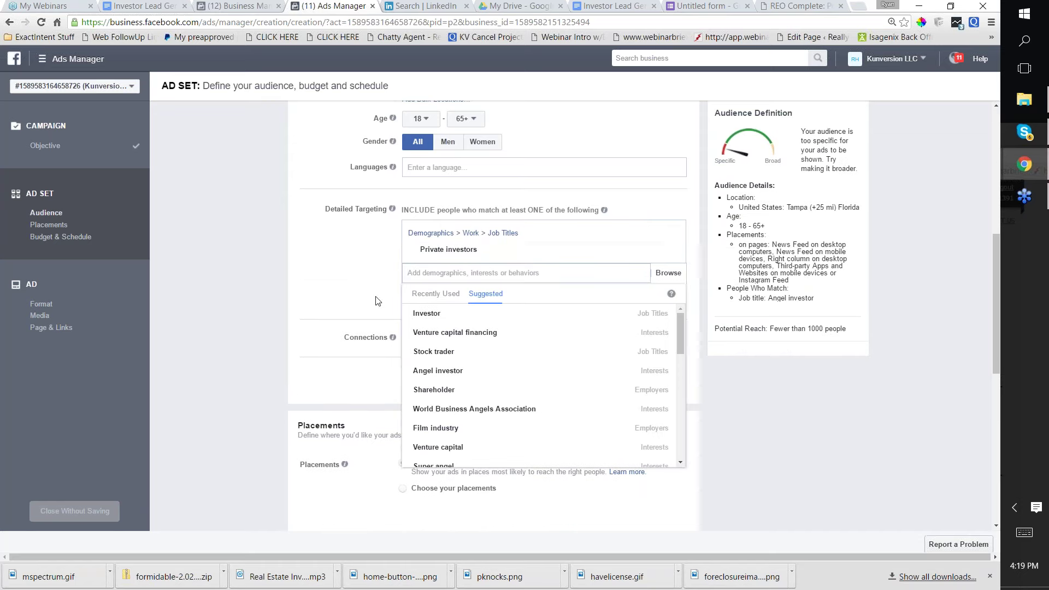
mouse_move(484, 253)
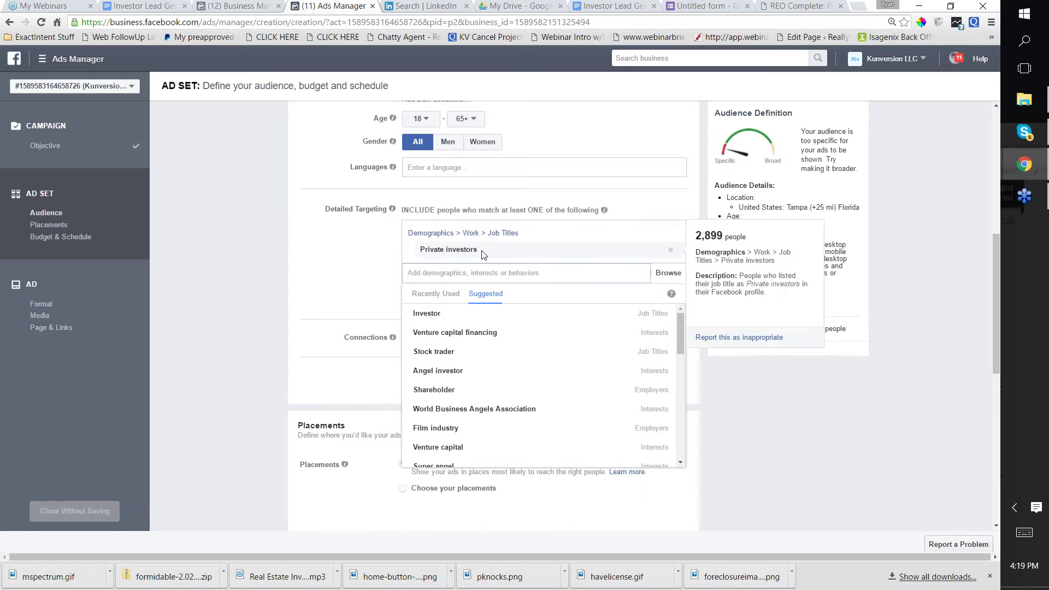
click(457, 375)
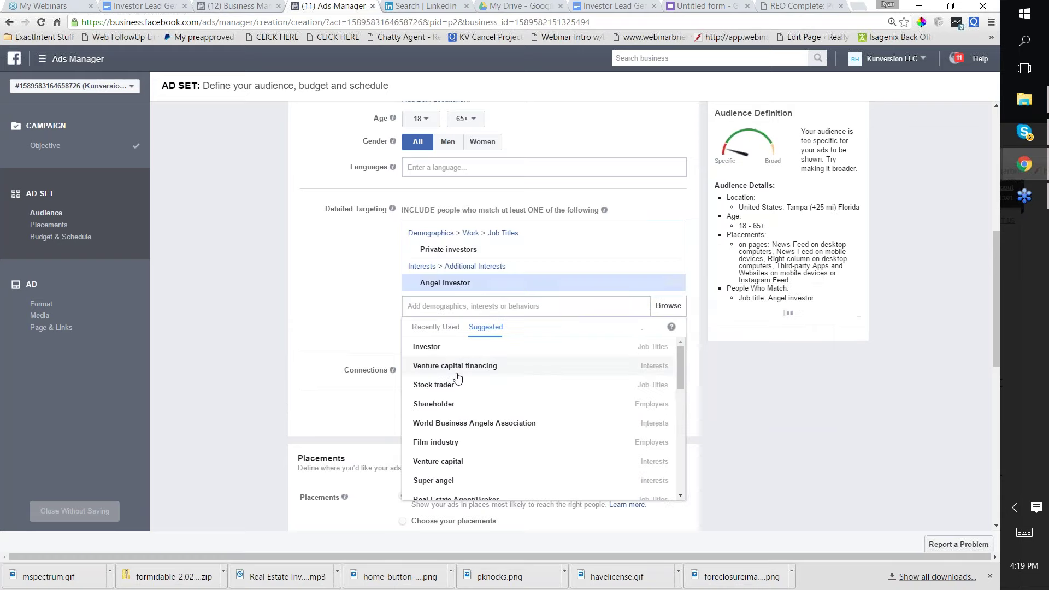
scroll(783, 361, down, 1)
scroll(558, 361, down, 1)
scroll(558, 387, down, 1)
scroll(503, 383, up, 3)
scroll(367, 323, up, 4)
scroll(367, 324, down, 8)
scroll(639, 252, up, 4)
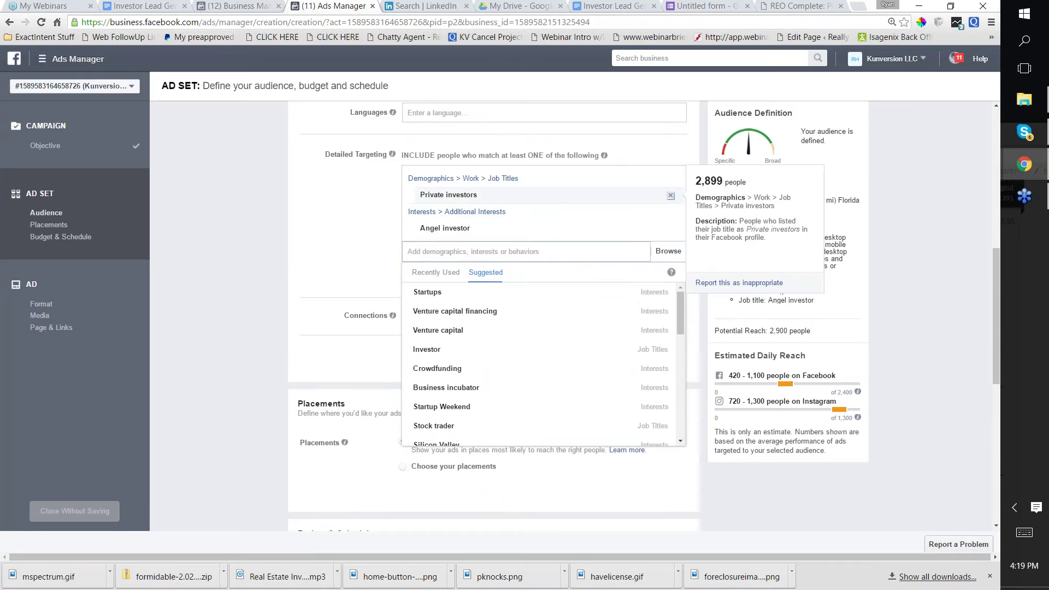
Remove the Private investors job title and the Angel investor interest from the detailed targeting.
click(671, 195)
click(671, 196)
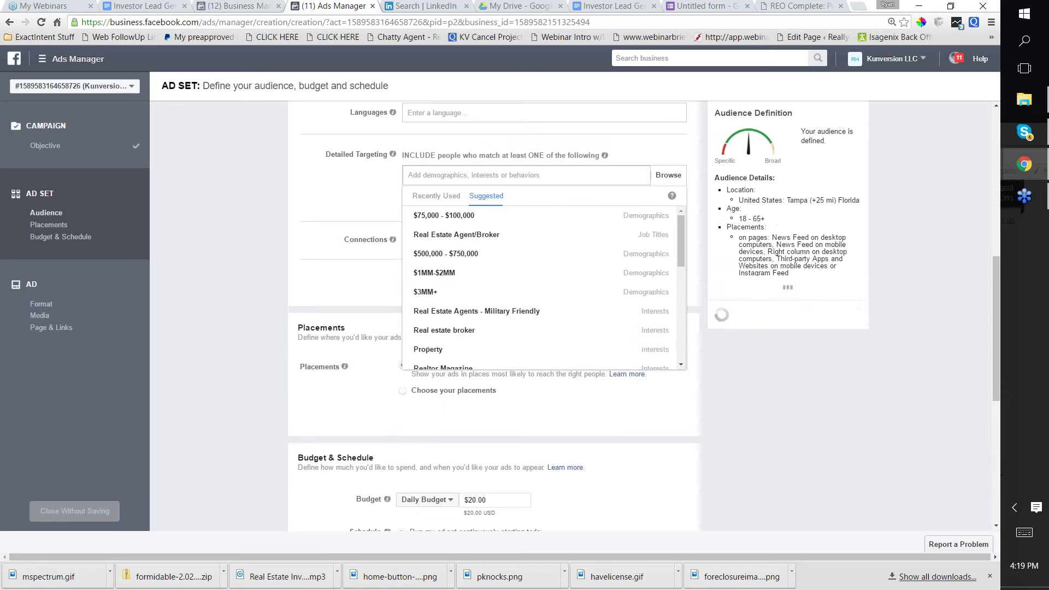
click(363, 187)
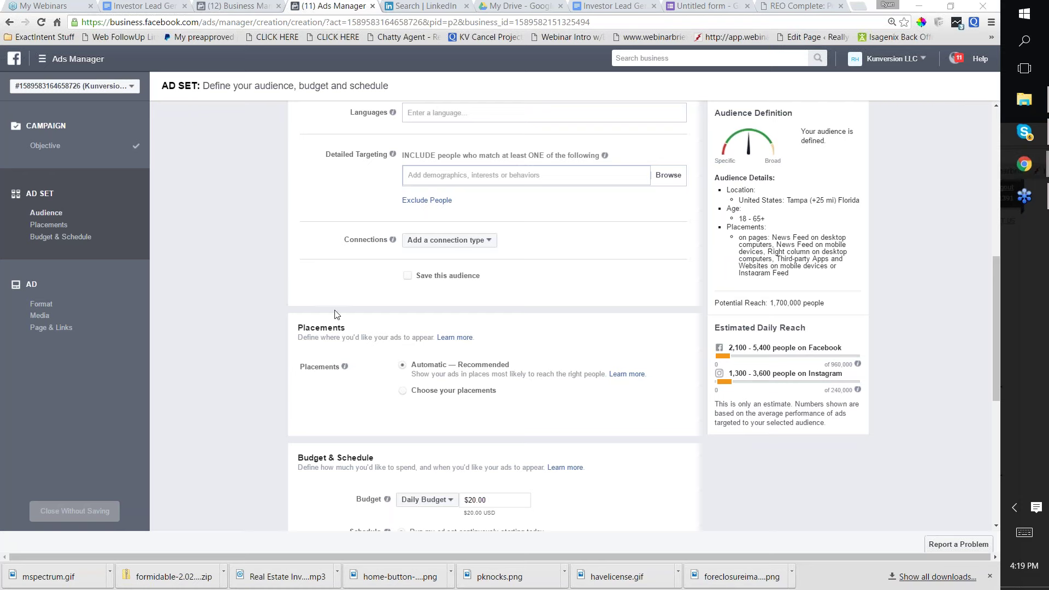
Search the detailed targeting options for "reia" and close the suggestions without adding any.
click(444, 180)
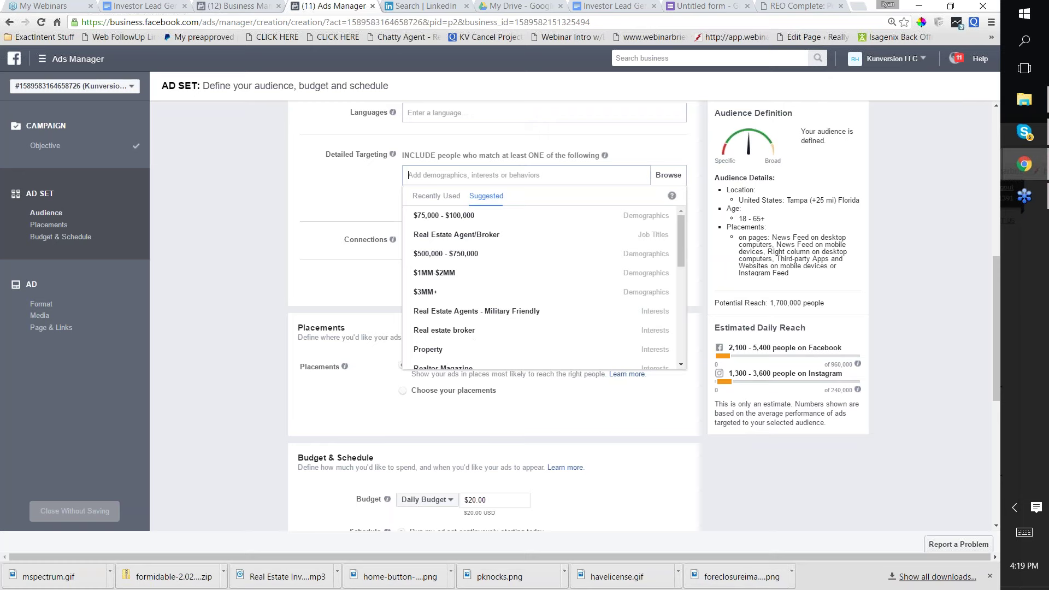
text(reia)
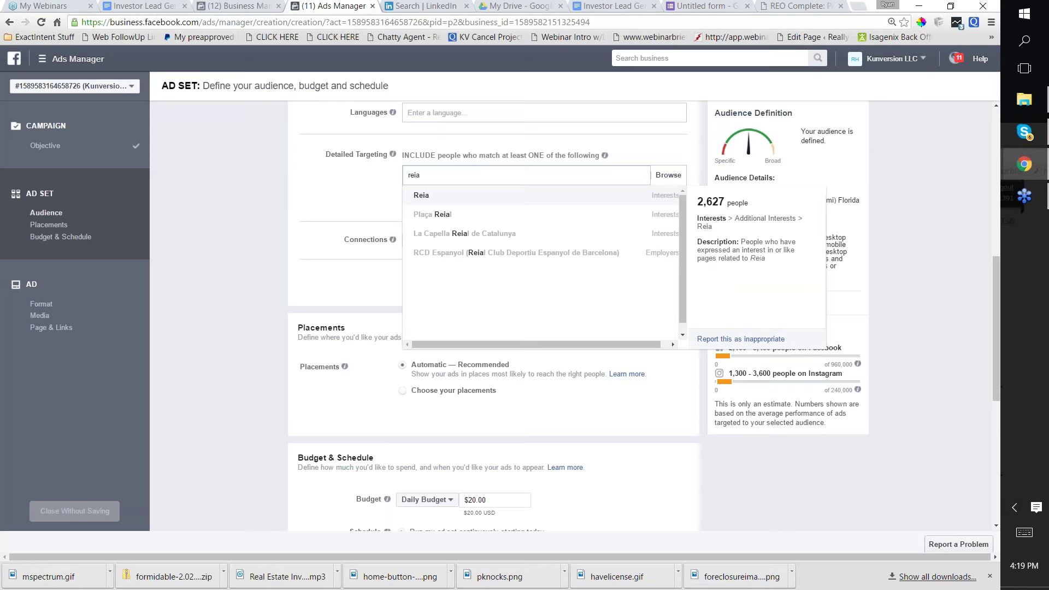
click(342, 195)
scroll(341, 196, up, 1)
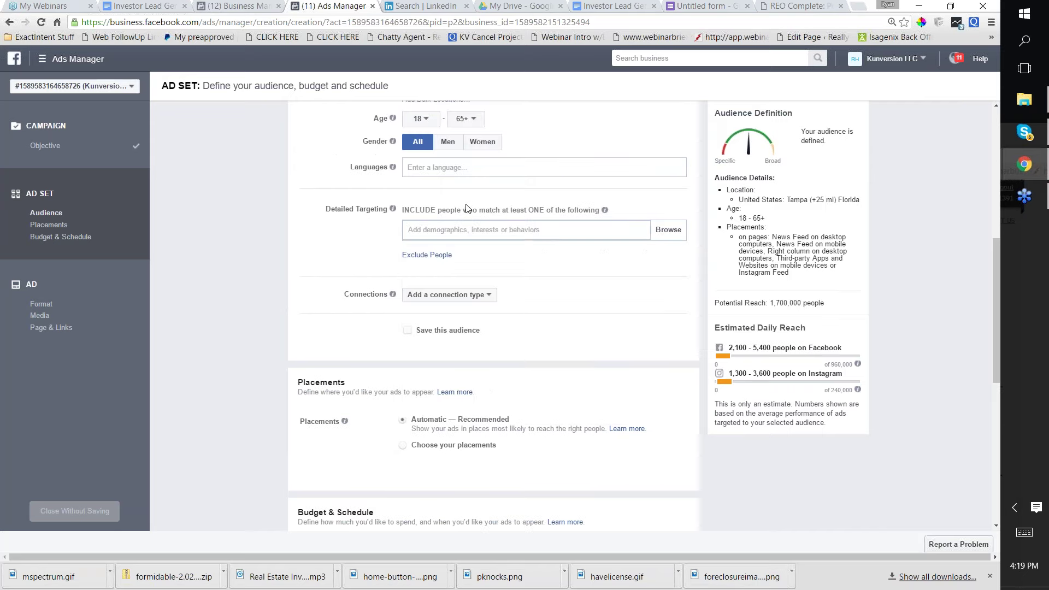
Search the detailed targeting options for "real estate investor association", look over the suggestions and audience settings, and clear the search.
click(484, 230)
text(real)
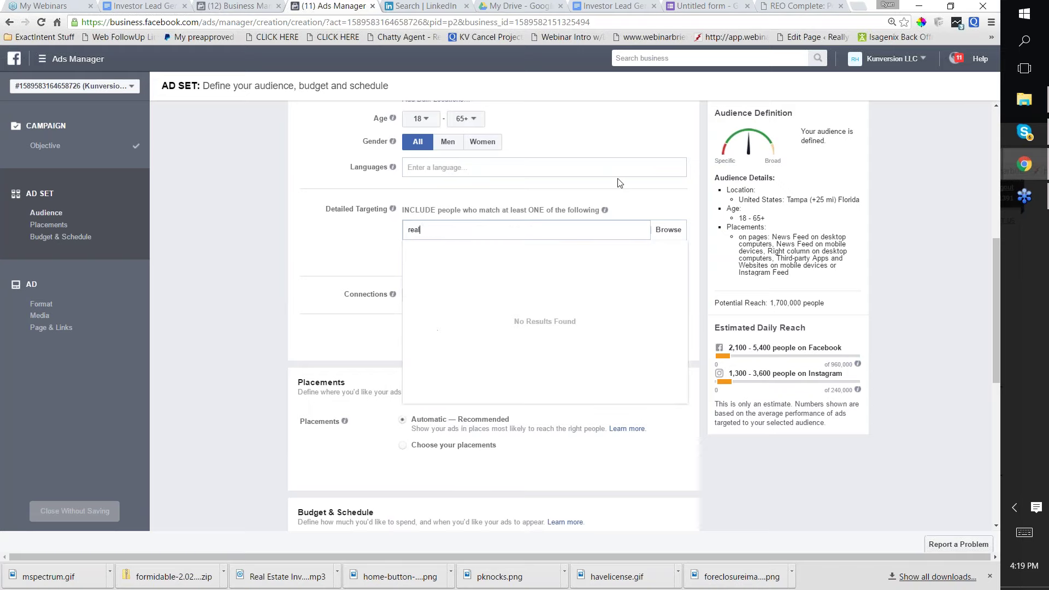
text( estate investor ass)
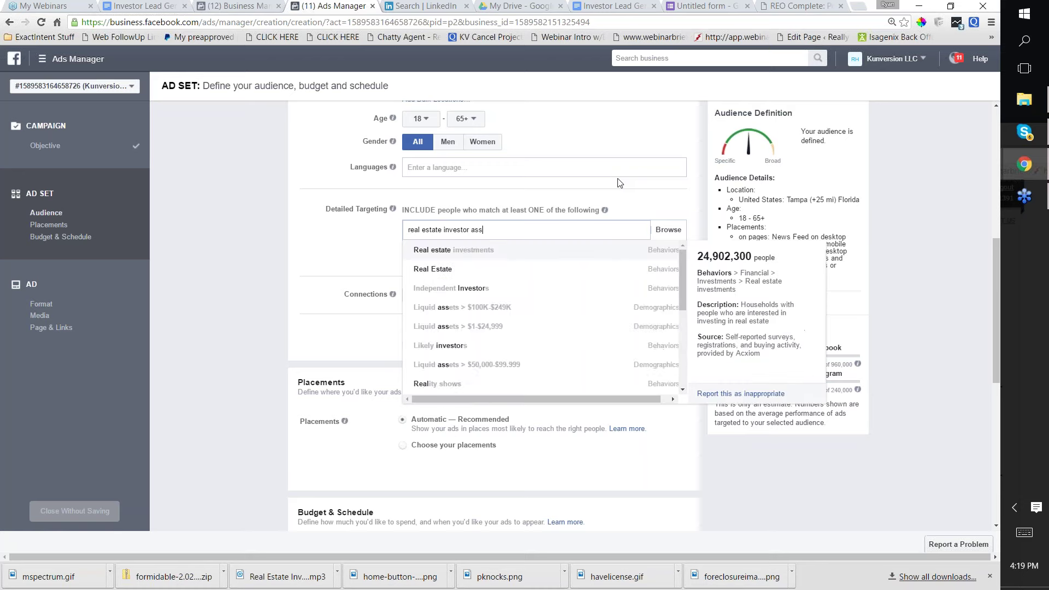
text(ciation)
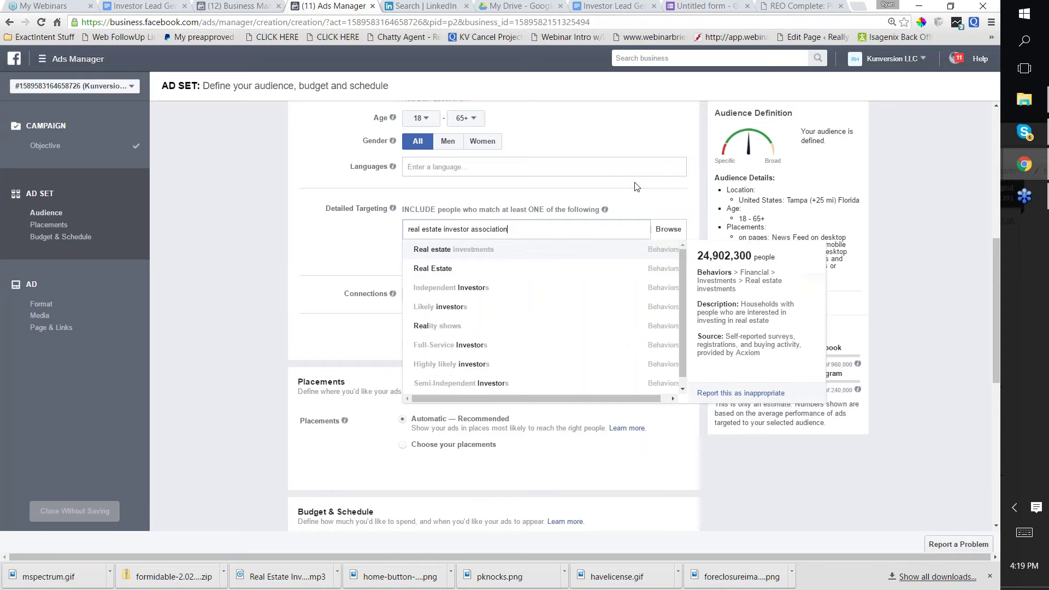
scroll(621, 183, down, 2)
scroll(577, 219, down, 2)
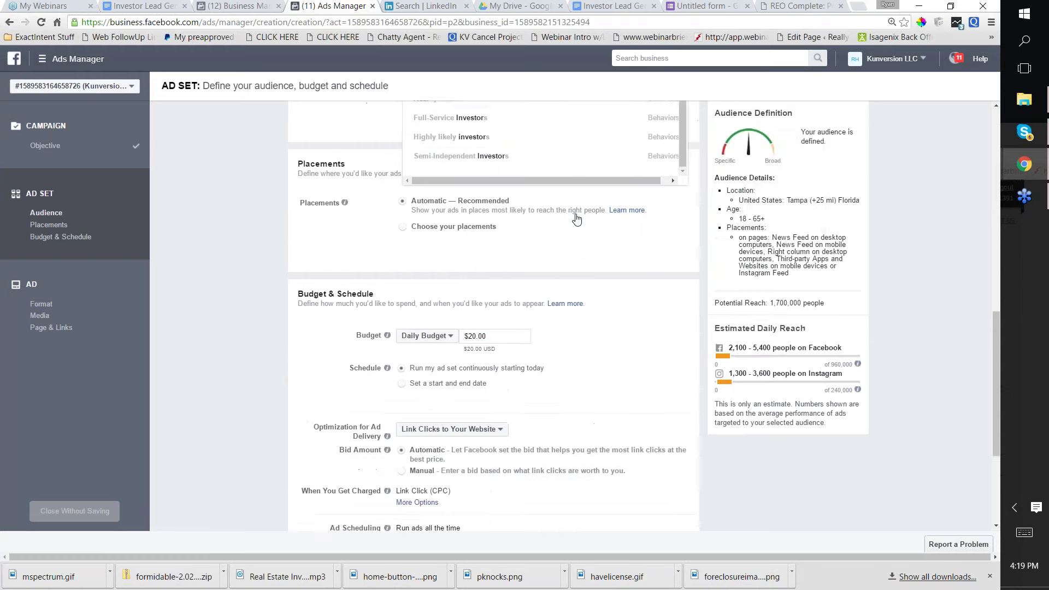
scroll(576, 220, up, 5)
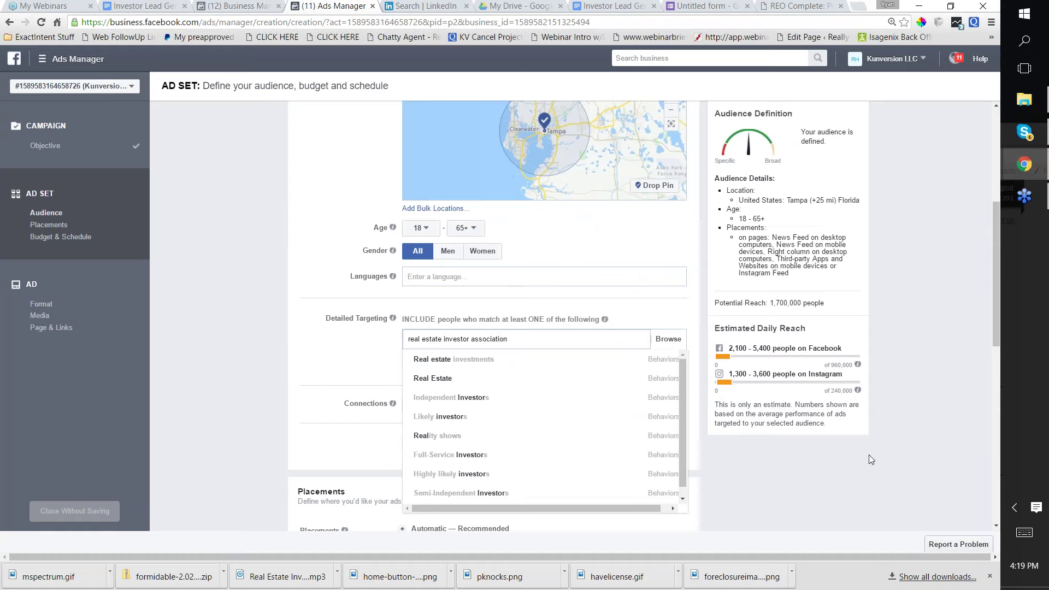
scroll(380, 344, up, 3)
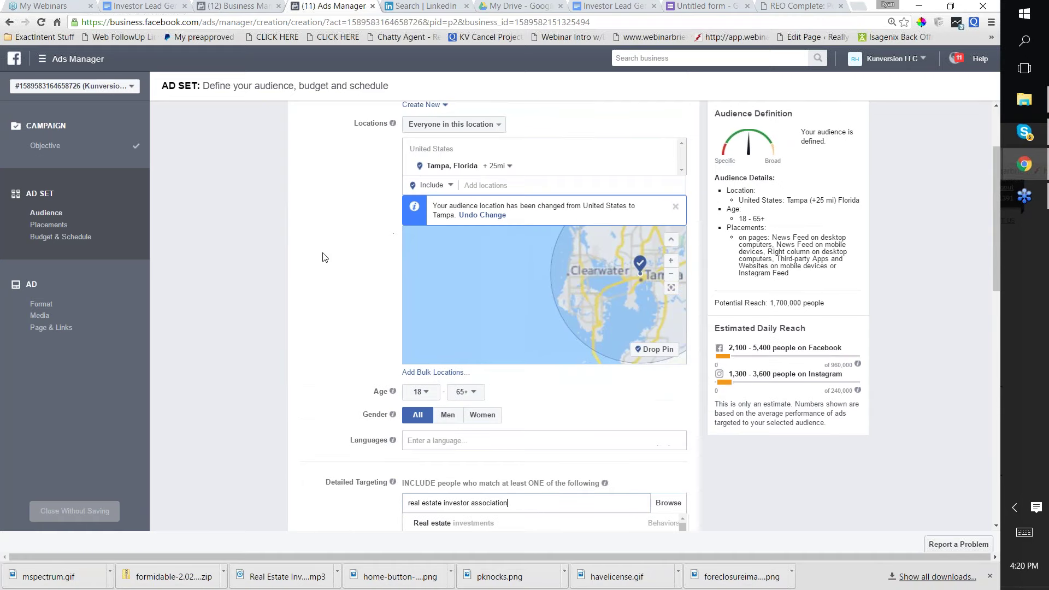
scroll(323, 258, down, 5)
key(ctrl+a)
key(BackSpace)
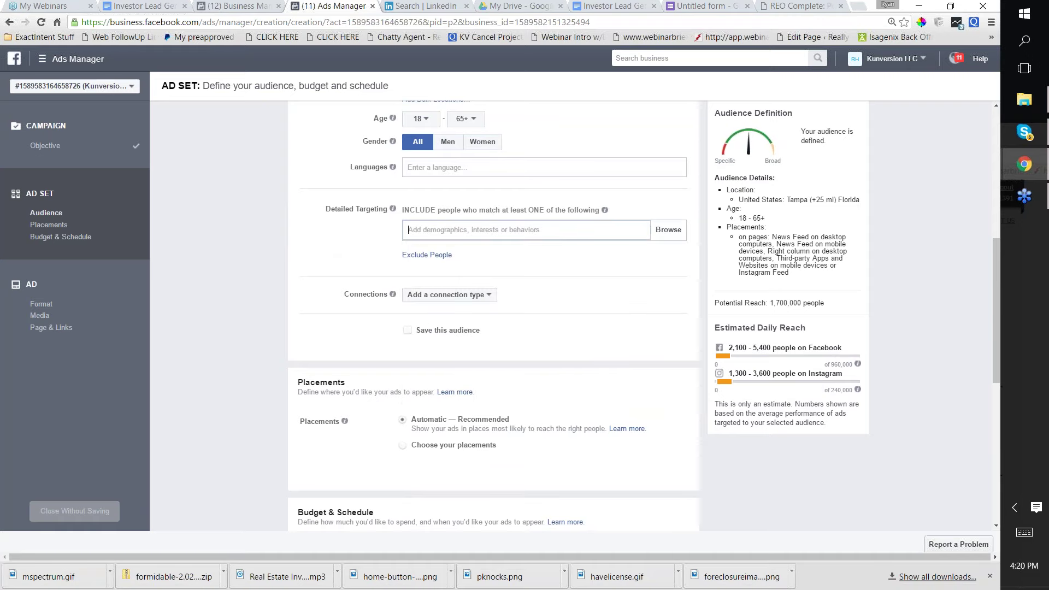